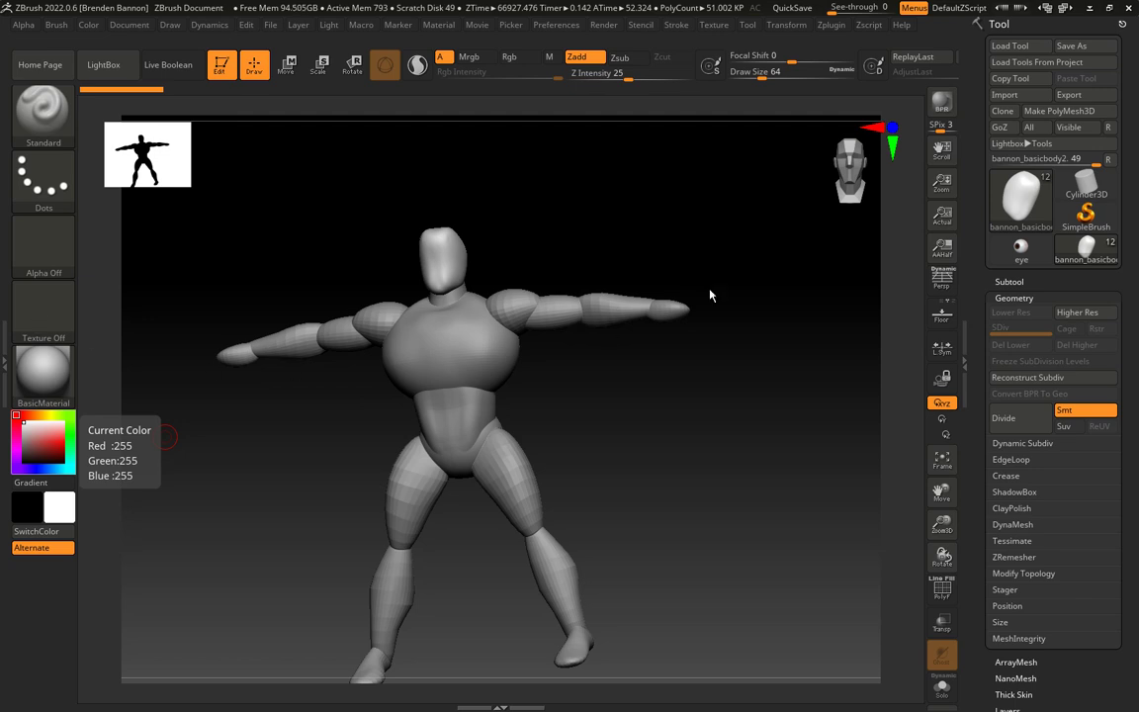
# Open the subtool list and make the chest the active subtool.
pyautogui.click(998, 284)
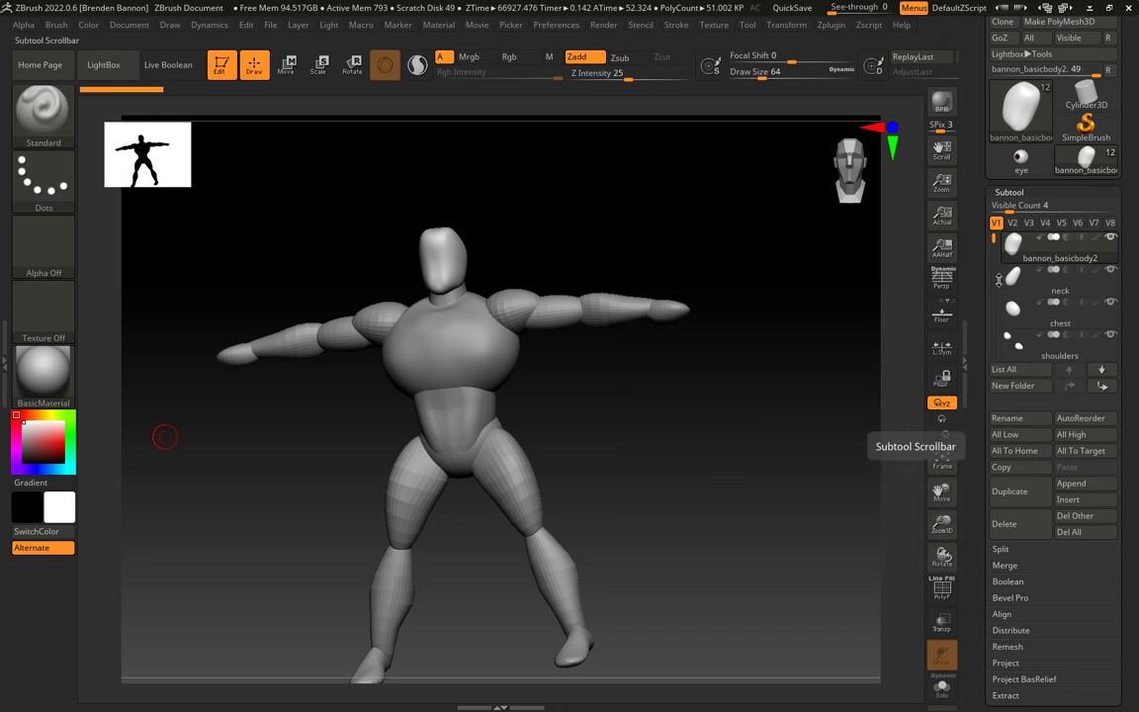
pyautogui.click(1055, 327)
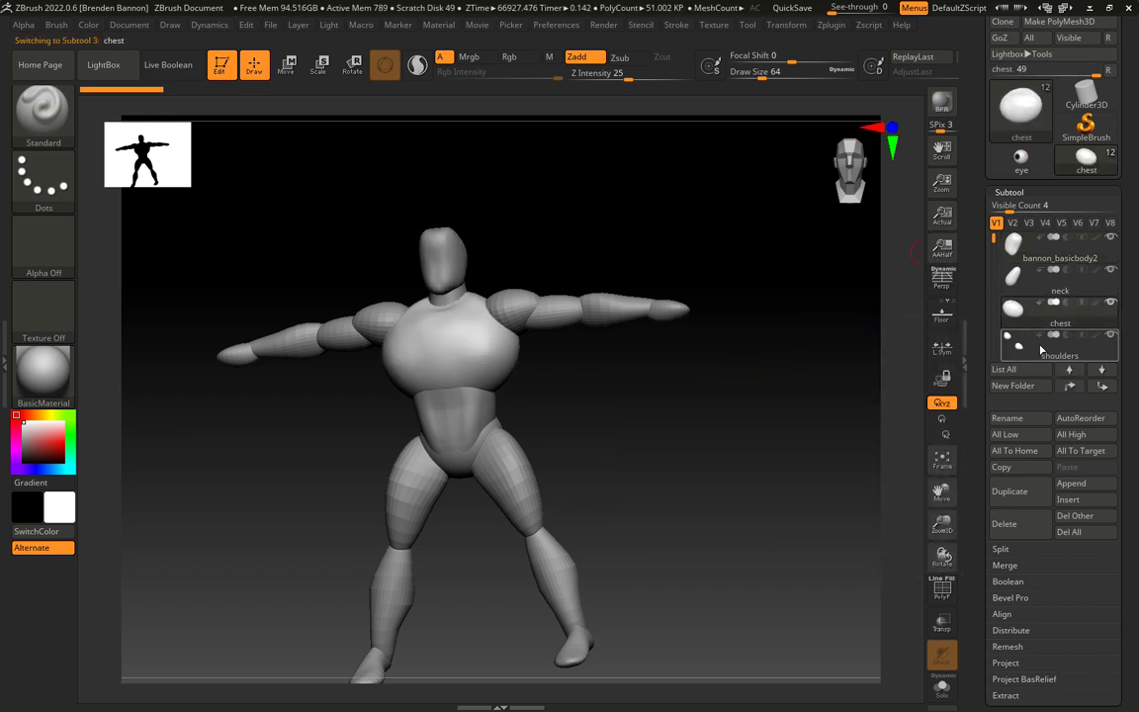
pyautogui.moveTo(651, 317)
pyautogui.mouseDown()
pyautogui.moveTo(596, 449)
pyautogui.moveTo(618, 435)
pyautogui.moveTo(671, 445)
pyautogui.moveTo(676, 488)
pyautogui.moveTo(720, 455)
pyautogui.moveTo(681, 478)
pyautogui.moveTo(681, 382)
pyautogui.moveTo(698, 307)
pyautogui.moveTo(689, 264)
pyautogui.moveTo(611, 242)
pyautogui.mouseUp()
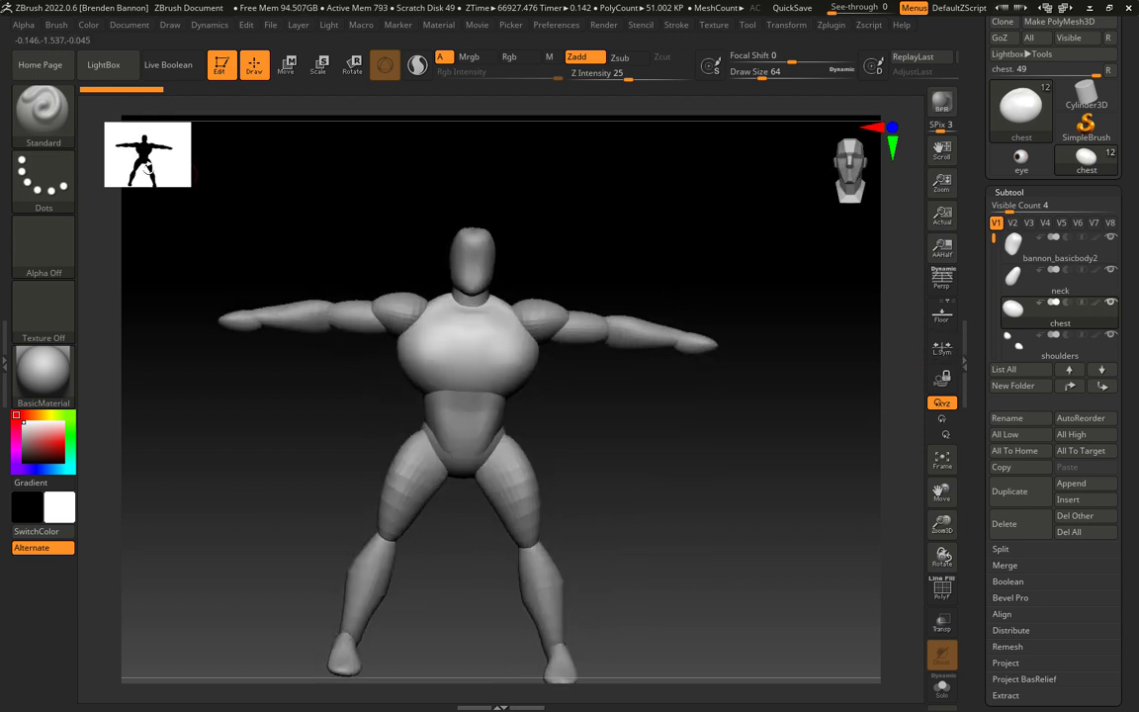
# Choose the Move Topological brush and set its draw size to about 197.
pyautogui.click(42, 123)
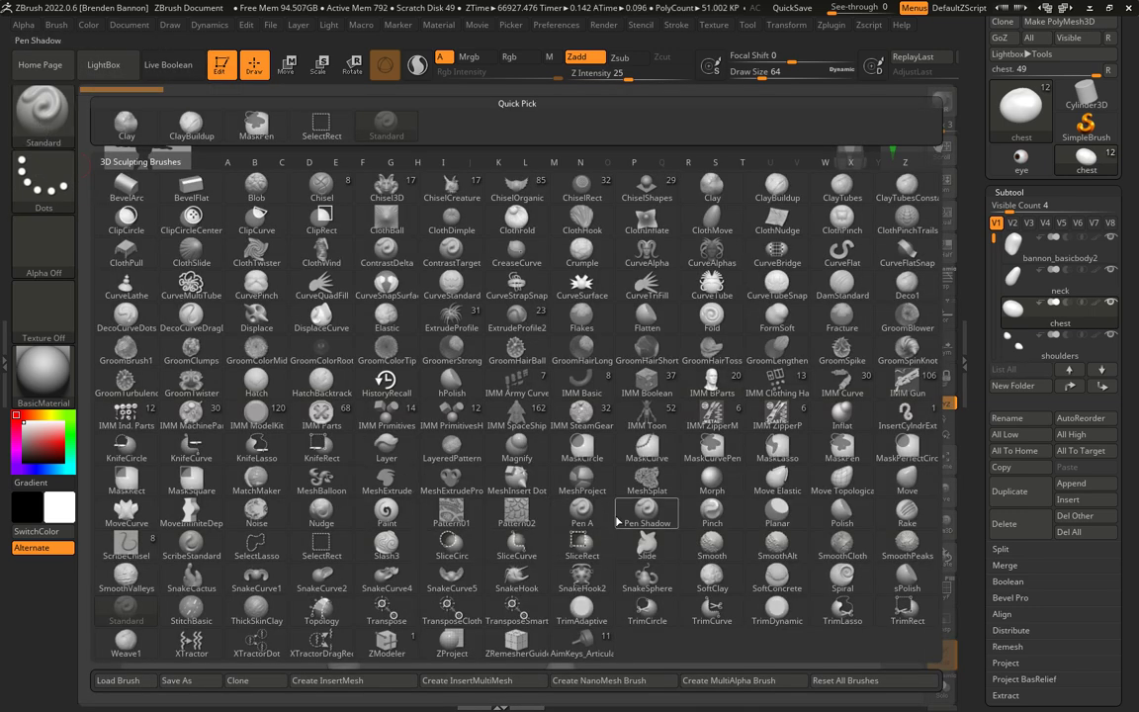
pyautogui.press('m')
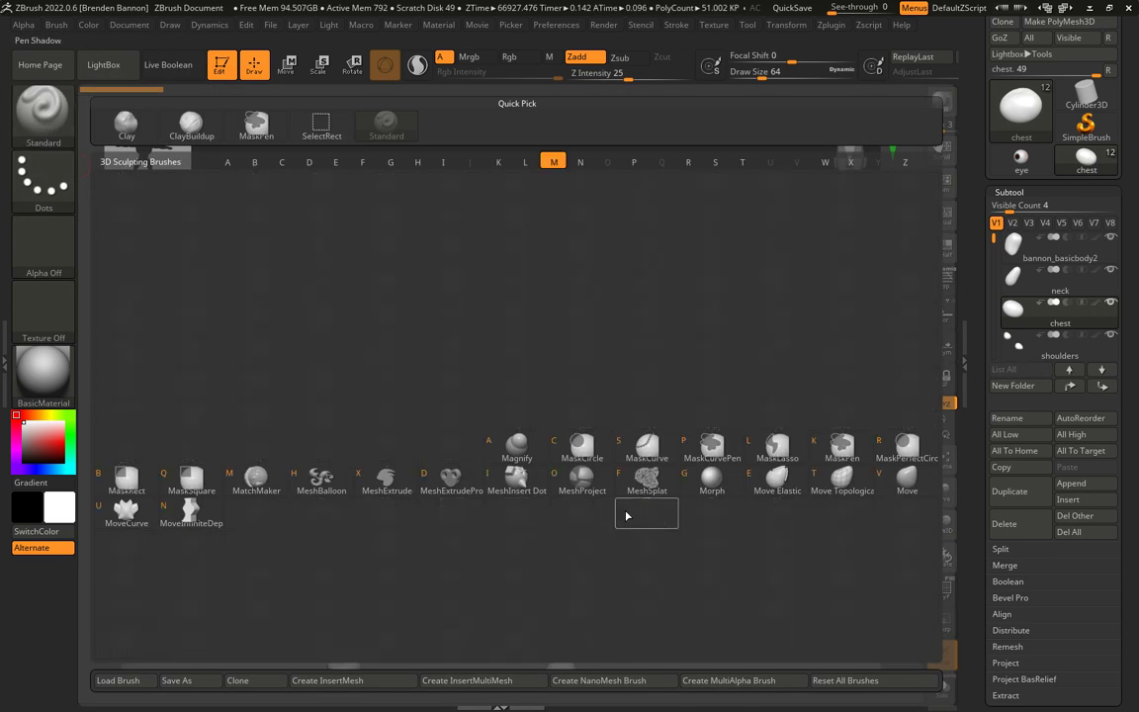
pyautogui.click(846, 479)
pyautogui.moveTo(711, 244); pyautogui.dragTo(674, 238)
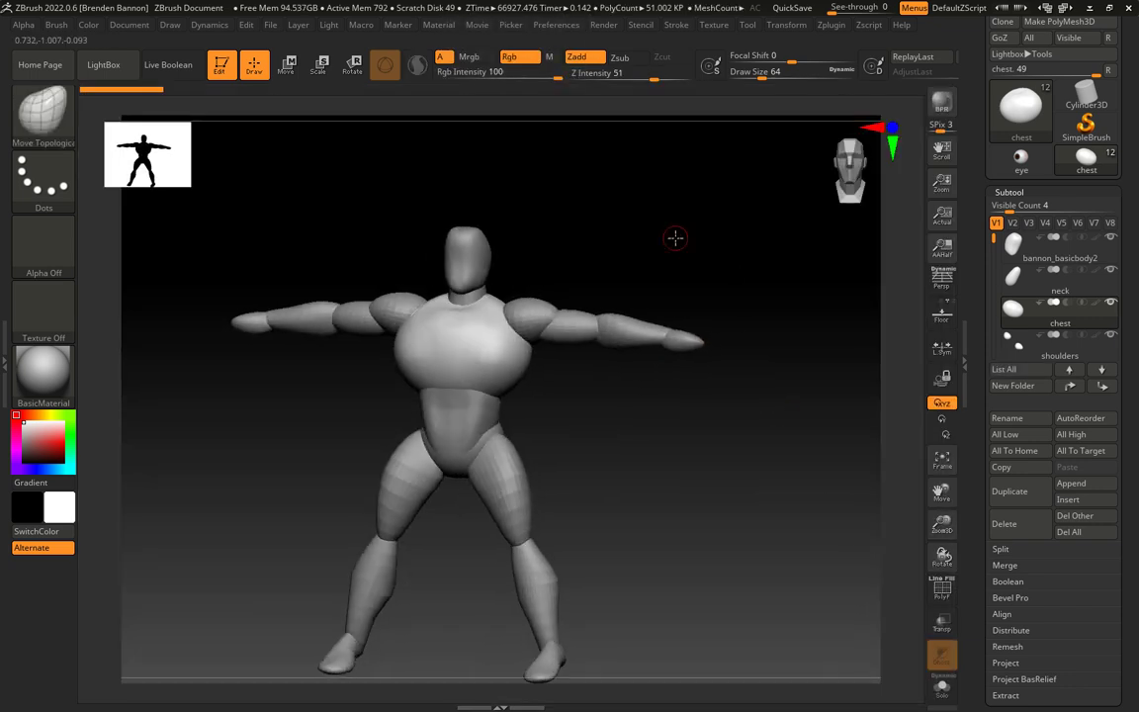
pyautogui.moveTo(617, 254); pyautogui.dragTo(598, 292)
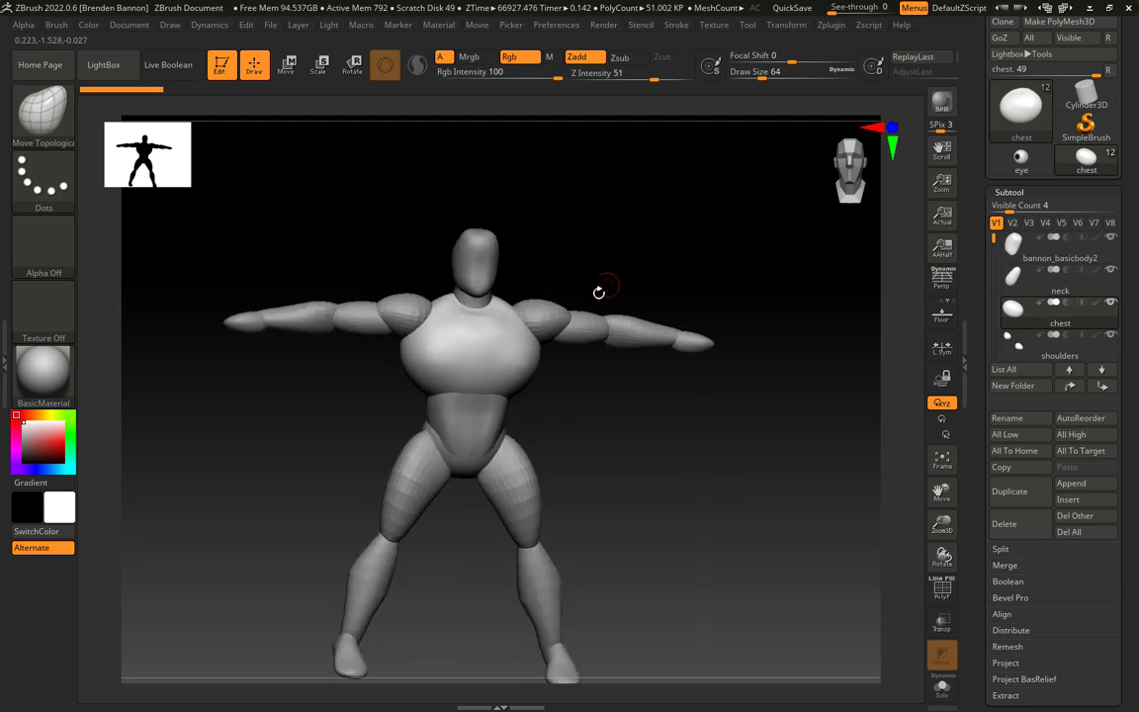
pyautogui.press('s')
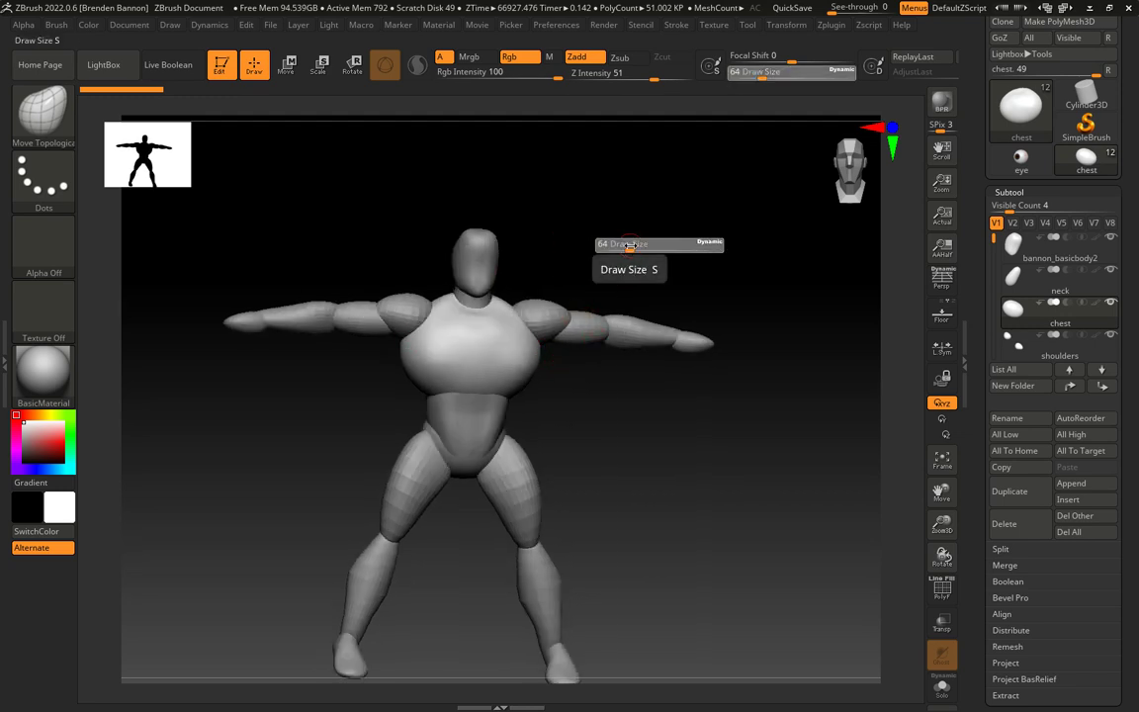
pyautogui.moveTo(637, 249); pyautogui.dragTo(651, 247)
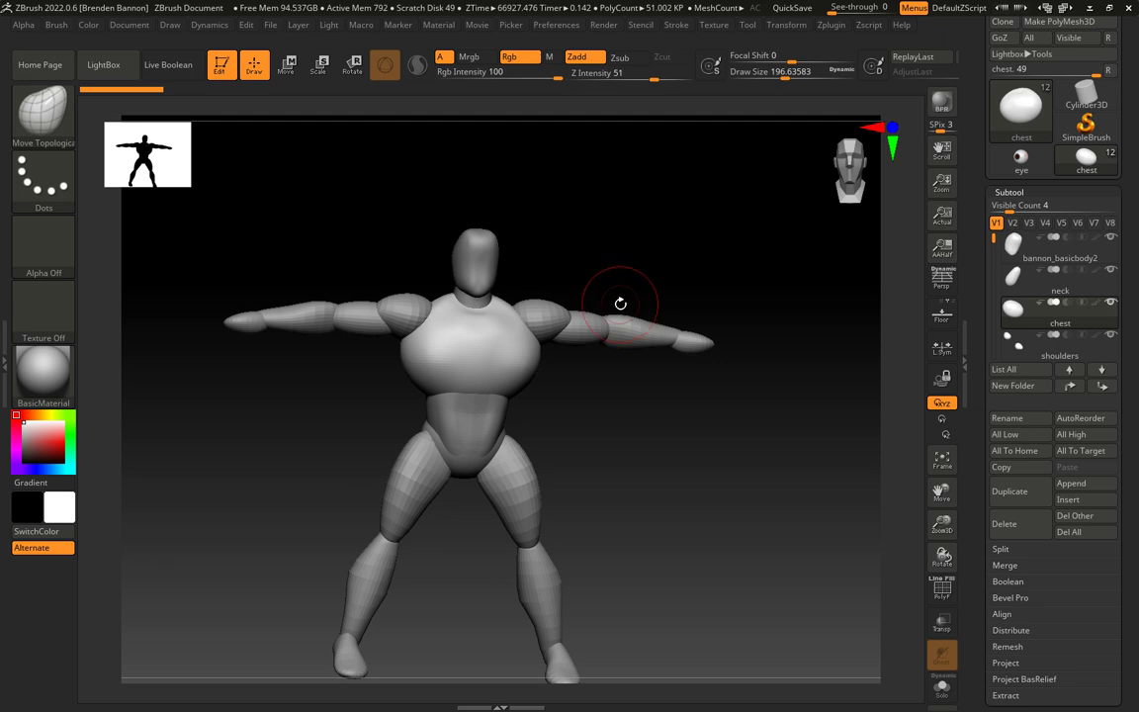
# Reshape the sides and front of the chest with Move Topological strokes.
pyautogui.moveTo(549, 379); pyautogui.dragTo(522, 348)
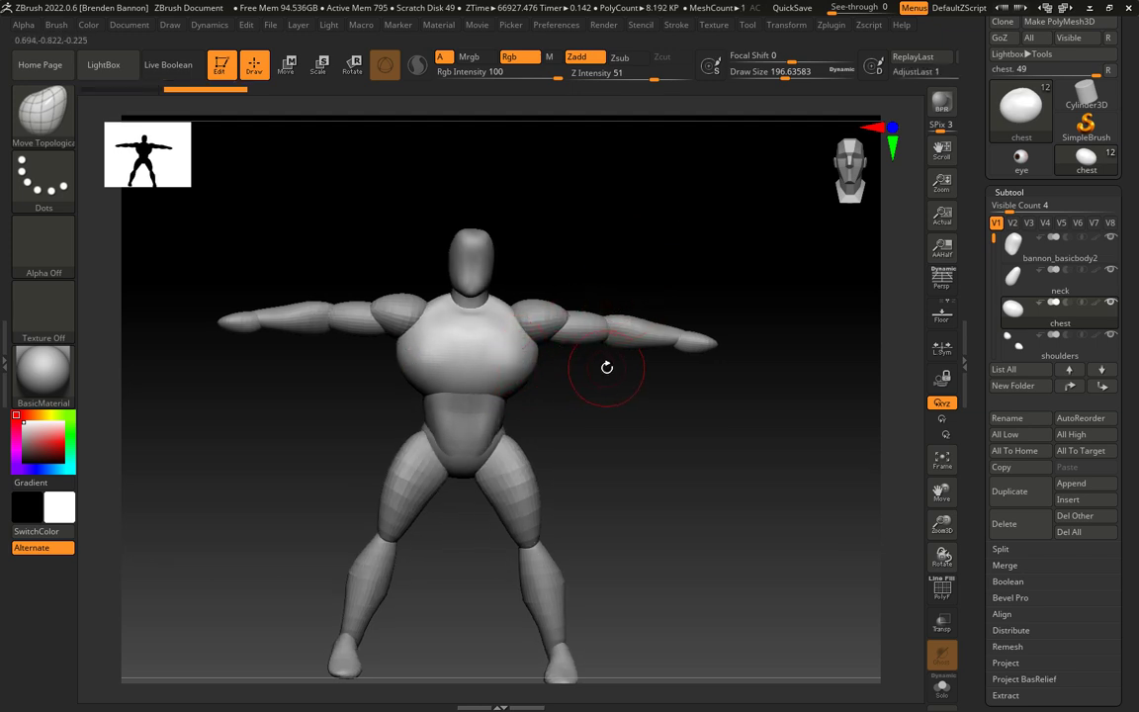
pyautogui.moveTo(650, 460); pyautogui.dragTo(694, 465, button='right')
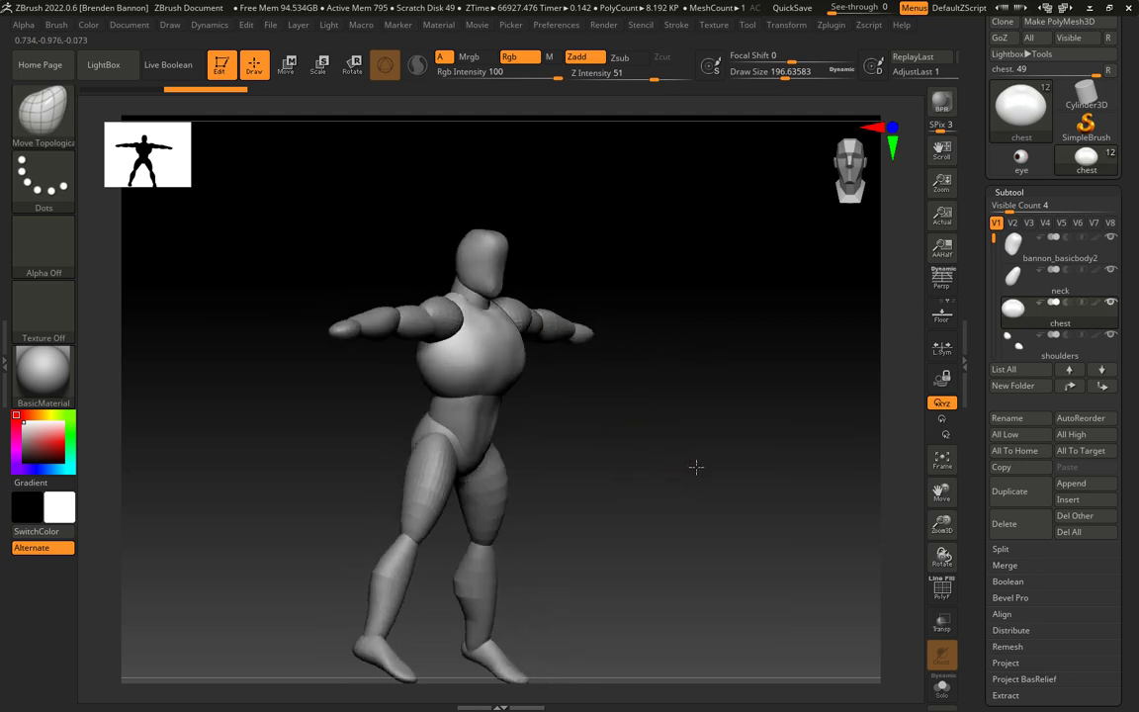
pyautogui.moveTo(493, 345); pyautogui.dragTo(495, 348)
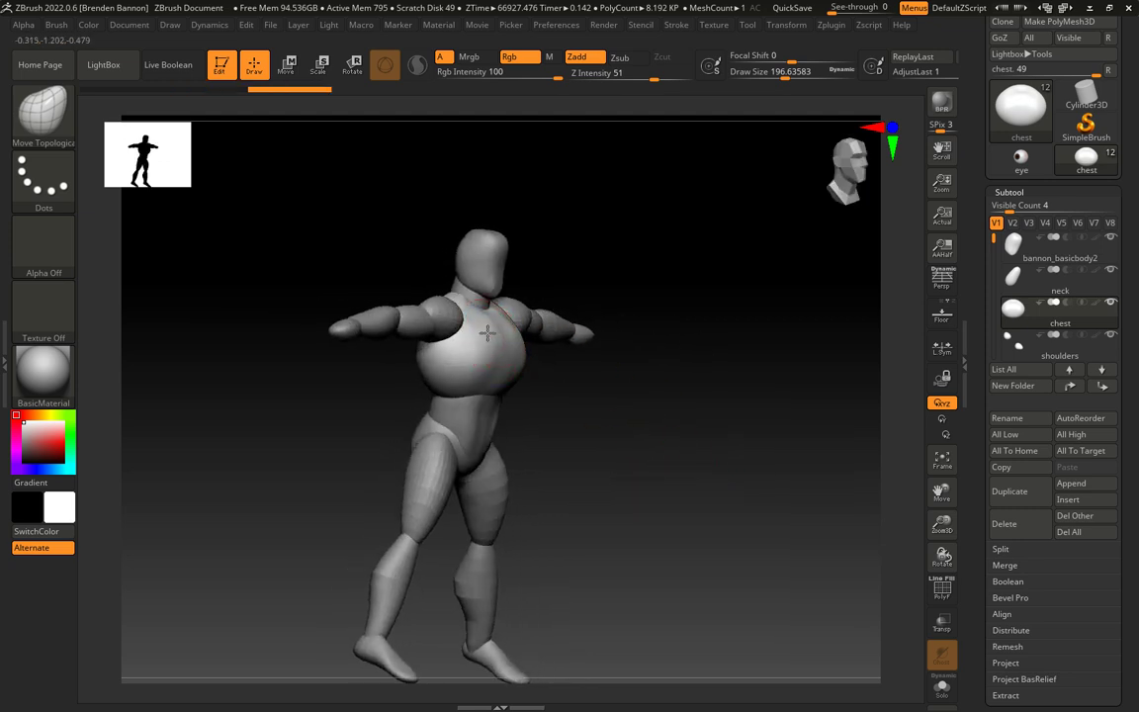
pyautogui.moveTo(482, 343); pyautogui.dragTo(646, 396, button='right')
pyautogui.moveTo(646, 395); pyautogui.dragTo(652, 393)
# Pull the upper chest toward the neck and reshape the upper back and its sides.
pyautogui.moveTo(444, 295); pyautogui.dragTo(419, 291)
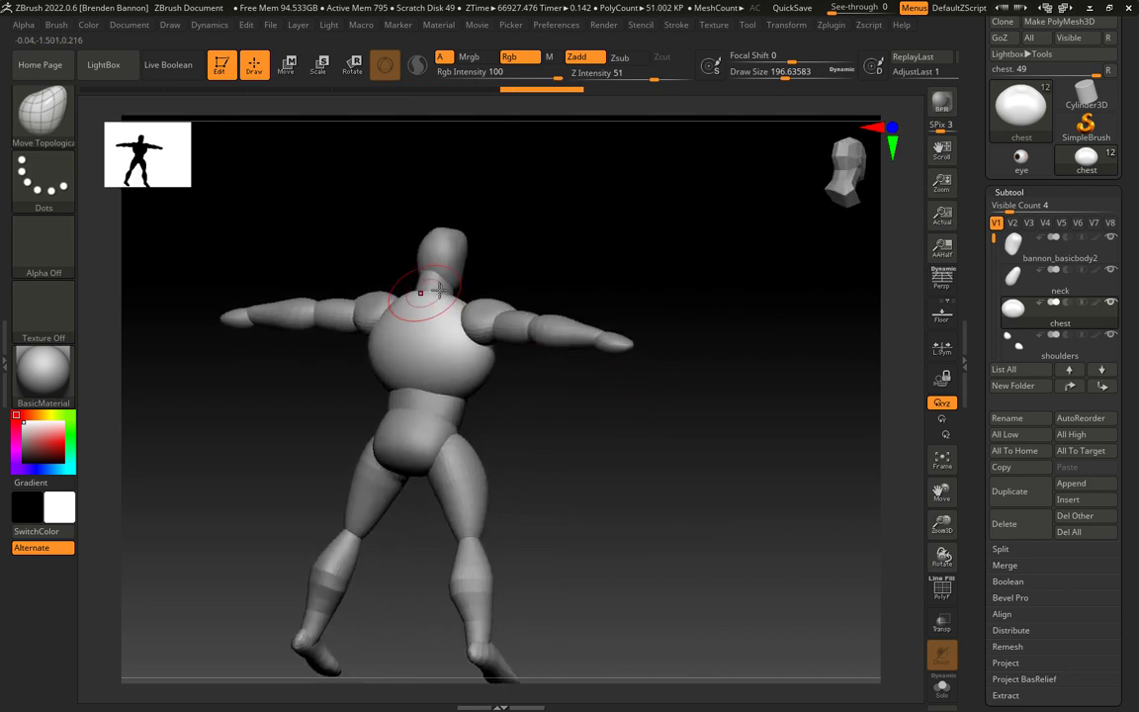
pyautogui.moveTo(514, 246); pyautogui.dragTo(553, 300)
pyautogui.moveTo(547, 272)
pyautogui.mouseDown(button='right')
pyautogui.moveTo(641, 292)
pyautogui.moveTo(666, 275)
pyautogui.moveTo(387, 338)
pyautogui.mouseUp(button='right')
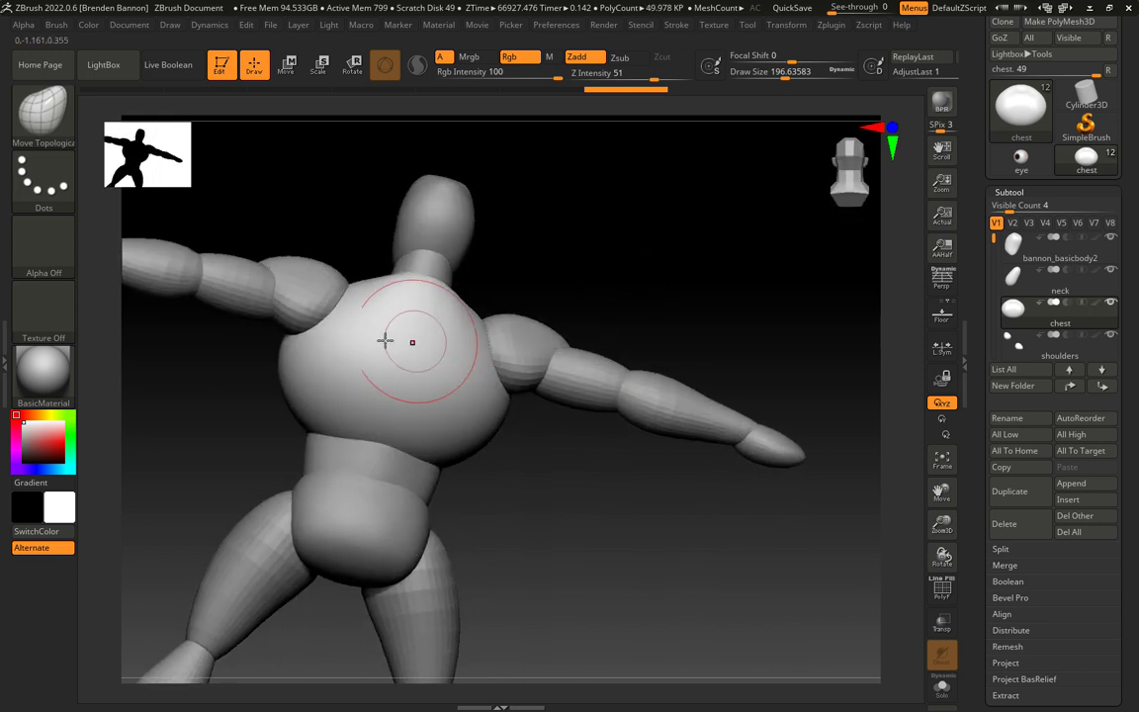
pyautogui.moveTo(286, 343); pyautogui.dragTo(296, 343)
pyautogui.moveTo(293, 346); pyautogui.dragTo(301, 339)
# Redo the undone chest strokes to restore the latest reshaping of the upper torso.
pyautogui.hotkey('ctrl', 'shift', 'z')
pyautogui.moveTo(643, 285); pyautogui.dragTo(613, 331, button='right')
pyautogui.moveTo(412, 414); pyautogui.dragTo(472, 414, button='right')
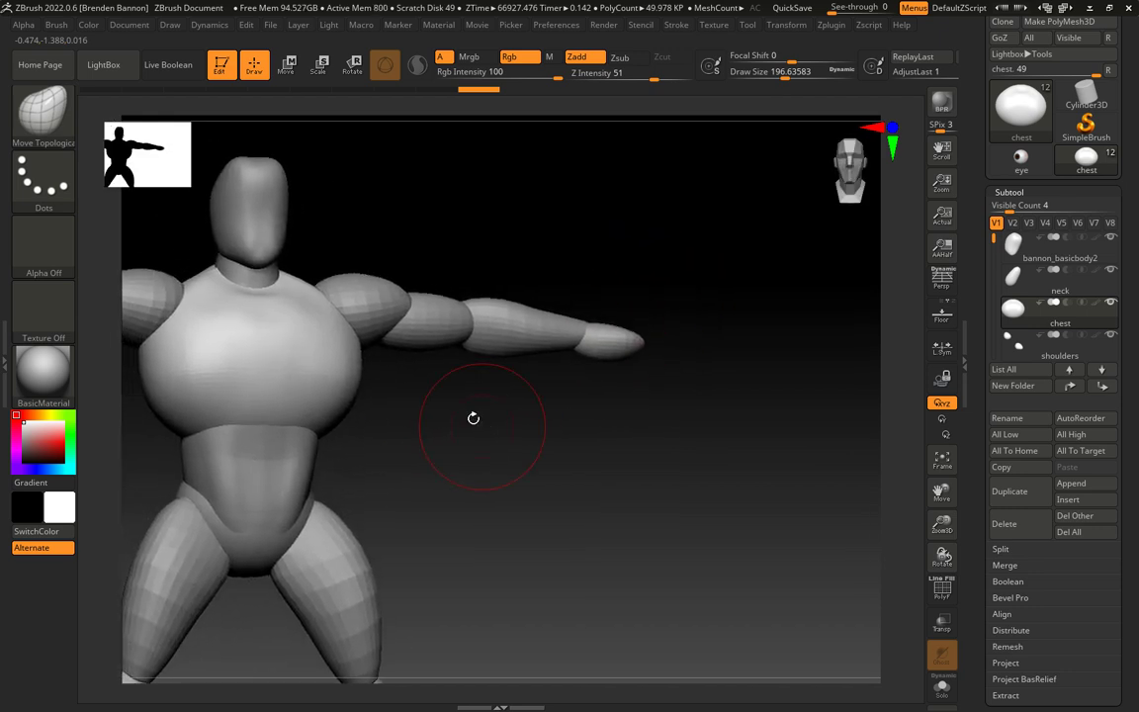
pyautogui.hotkey('ctrl', 'shift', 'z')
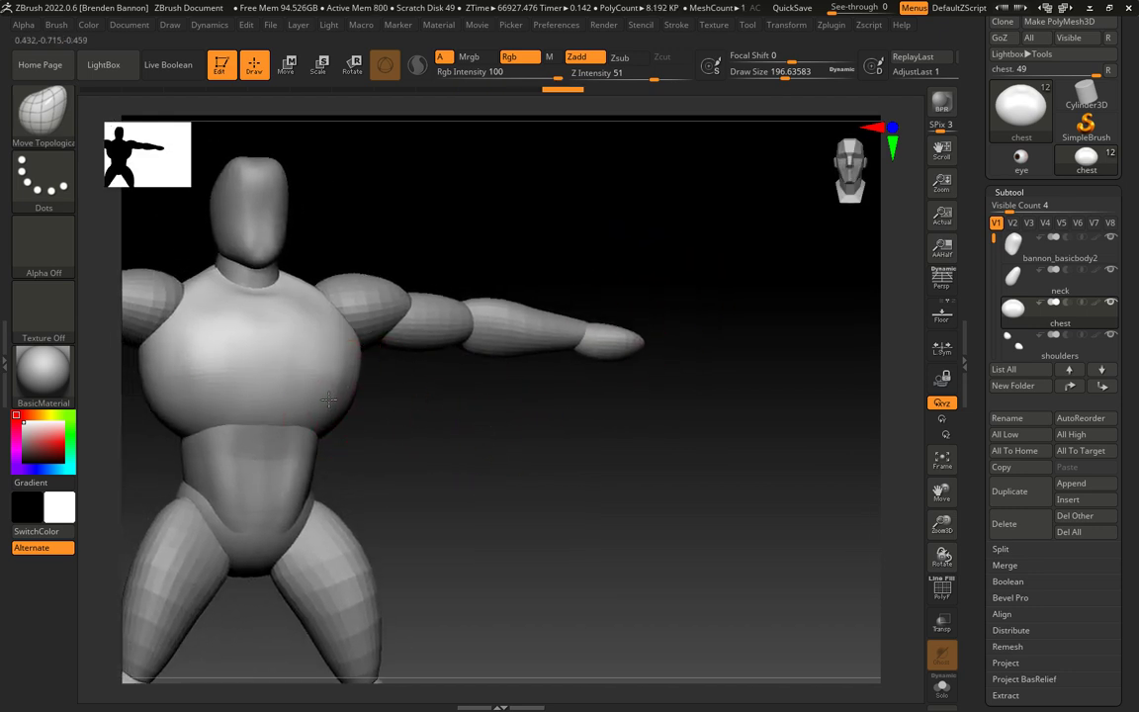
pyautogui.hotkey('ctrl', 'shift', 'z')
pyautogui.hotkey('ctrl', 'shift', 'z')
pyautogui.moveTo(435, 377)
pyautogui.mouseDown(button='right')
pyautogui.moveTo(368, 385)
pyautogui.moveTo(442, 391)
pyautogui.moveTo(462, 414)
pyautogui.moveTo(453, 435)
pyautogui.moveTo(465, 409)
pyautogui.mouseUp(button='right')
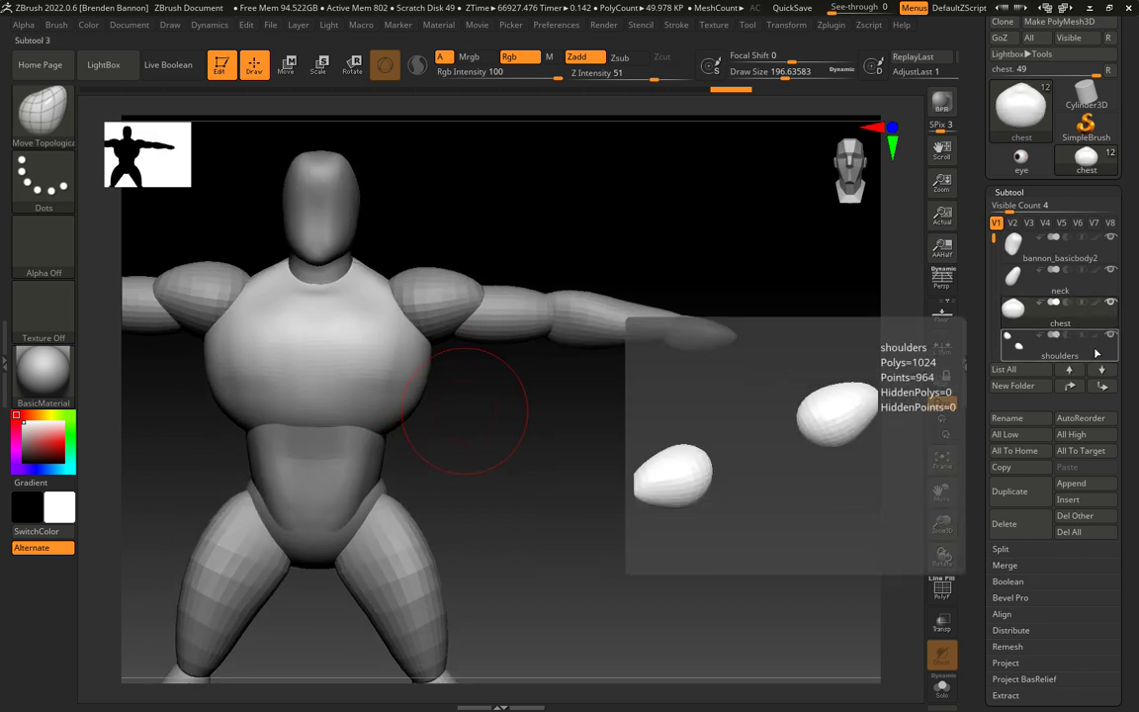
# Make the shoulders the active subtool and set the brush's draw size to about 116.
pyautogui.click(1094, 353)
pyautogui.moveTo(659, 477)
pyautogui.mouseDown(button='right')
pyautogui.moveTo(651, 470)
pyautogui.moveTo(653, 509)
pyautogui.moveTo(638, 454)
pyautogui.mouseUp(button='right')
pyautogui.press('s')
pyautogui.moveTo(658, 439); pyautogui.dragTo(631, 441)
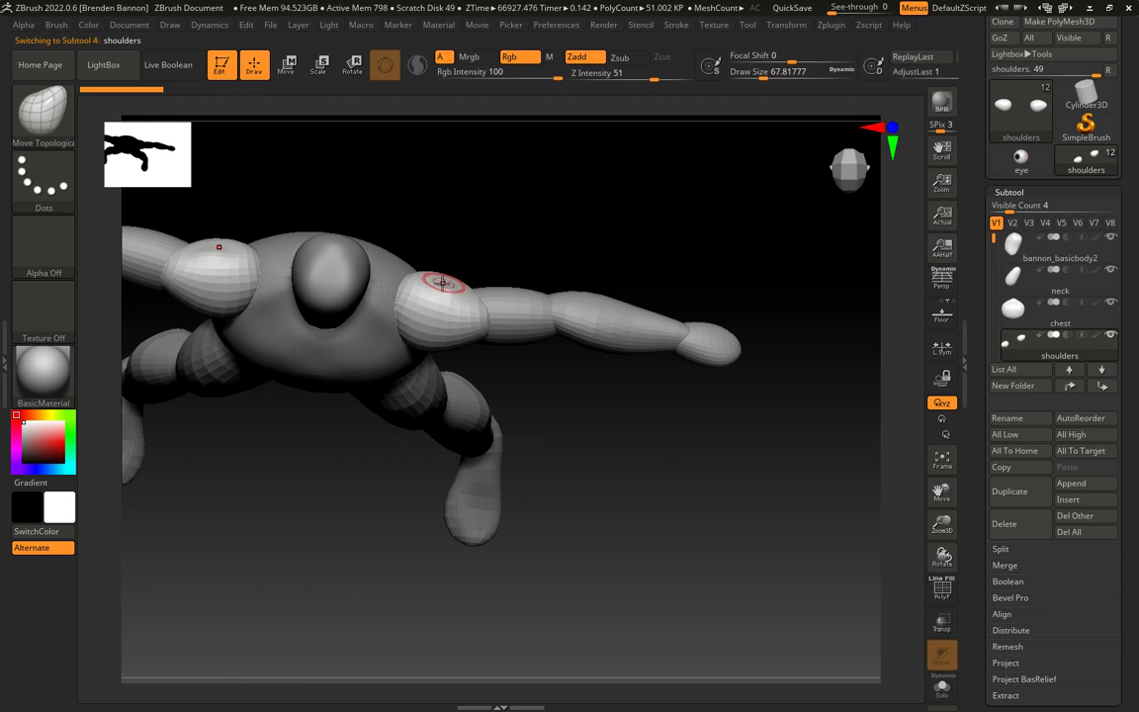
pyautogui.press('s')
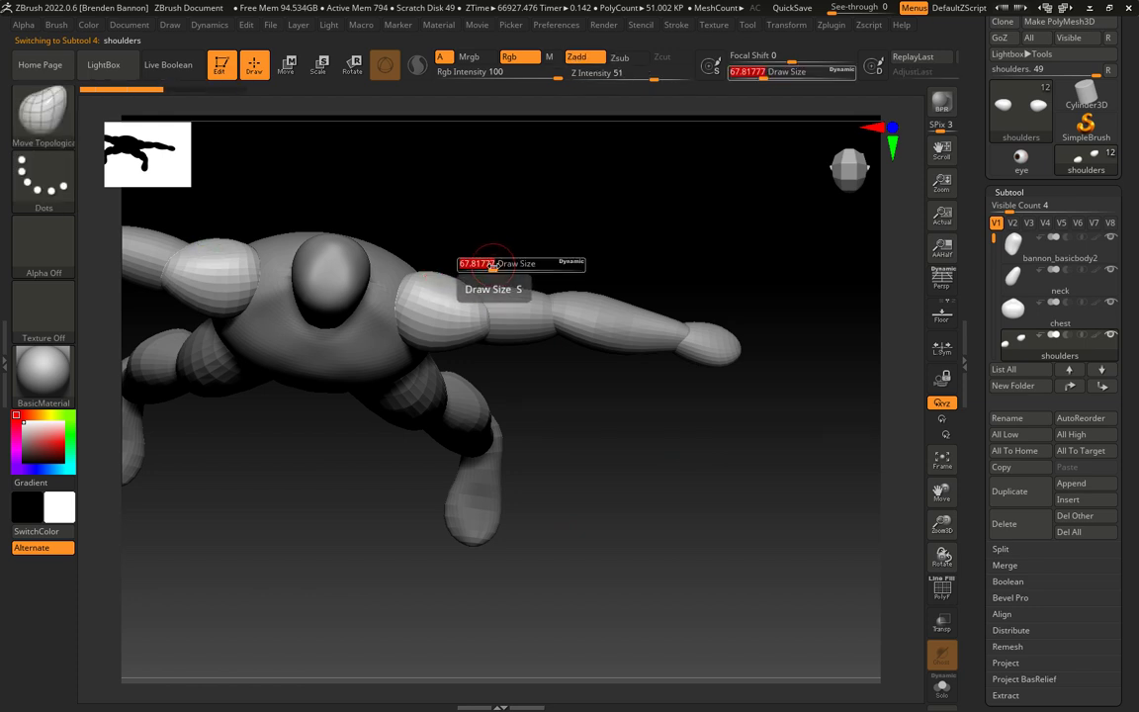
pyautogui.moveTo(492, 266)
pyautogui.mouseDown()
pyautogui.moveTo(506, 236)
pyautogui.moveTo(494, 236)
pyautogui.moveTo(447, 342)
pyautogui.mouseUp()
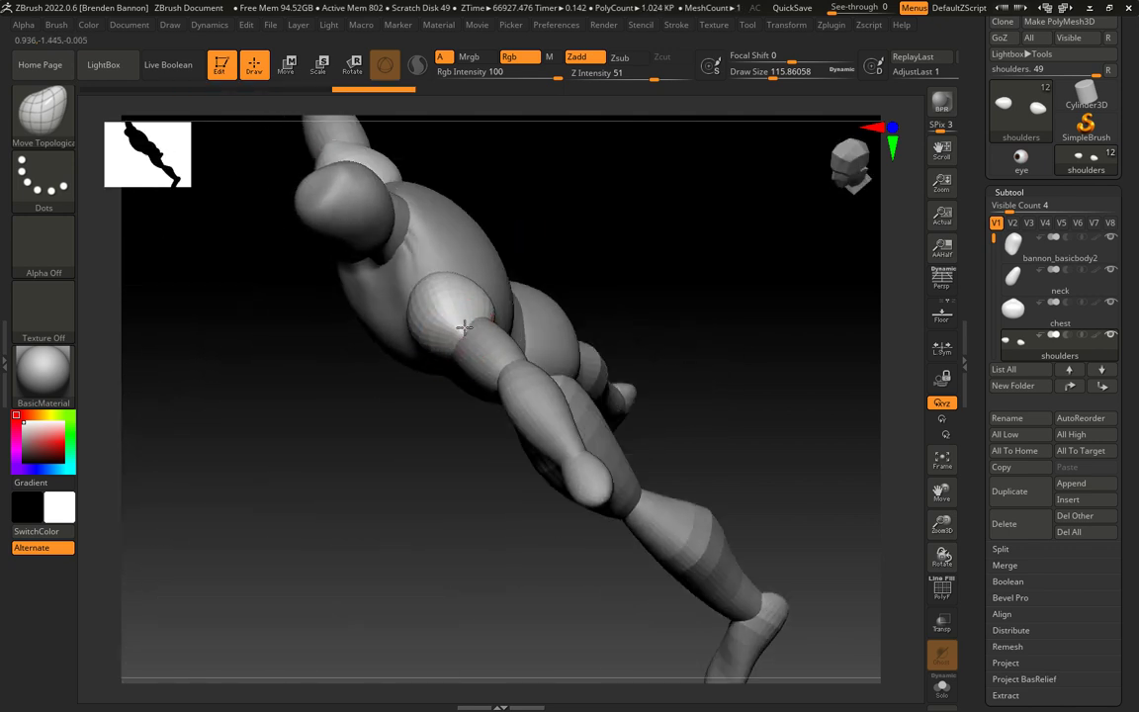
# Reshape the top, rear and underside of the shoulders so they fit around the chest and arms.
pyautogui.moveTo(529, 269); pyautogui.dragTo(570, 281)
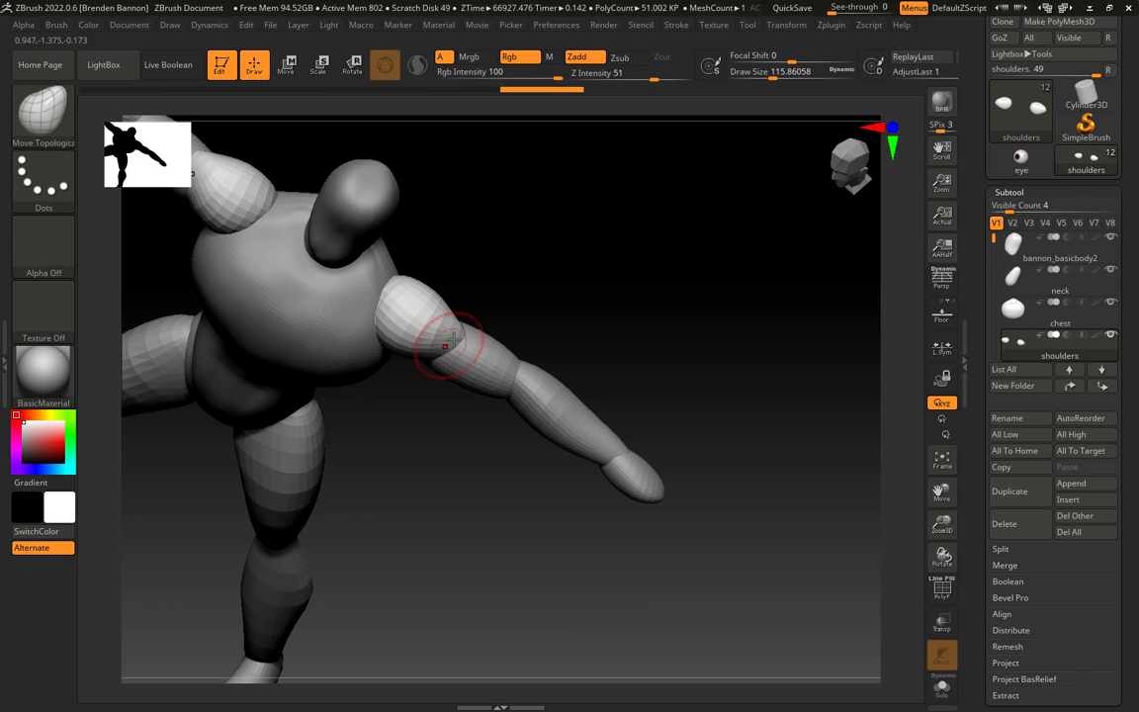
pyautogui.moveTo(500, 259)
pyautogui.mouseDown()
pyautogui.moveTo(546, 257)
pyautogui.moveTo(531, 275)
pyautogui.moveTo(398, 307)
pyautogui.moveTo(526, 315)
pyautogui.moveTo(461, 293)
pyautogui.moveTo(610, 305)
pyautogui.moveTo(478, 331)
pyautogui.moveTo(524, 341)
pyautogui.moveTo(564, 376)
pyautogui.moveTo(577, 345)
pyautogui.moveTo(569, 340)
pyautogui.mouseUp()
pyautogui.moveTo(449, 319); pyautogui.dragTo(448, 316)
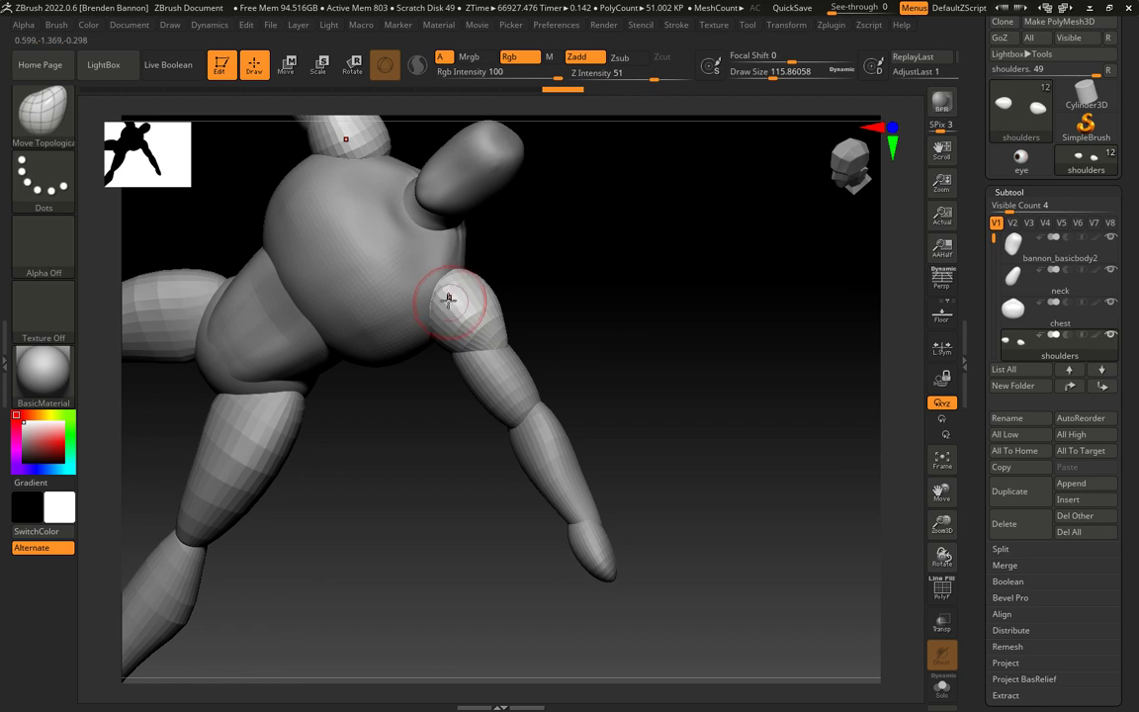
pyautogui.moveTo(610, 320)
pyautogui.mouseDown()
pyautogui.moveTo(600, 297)
pyautogui.moveTo(430, 351)
pyautogui.mouseUp()
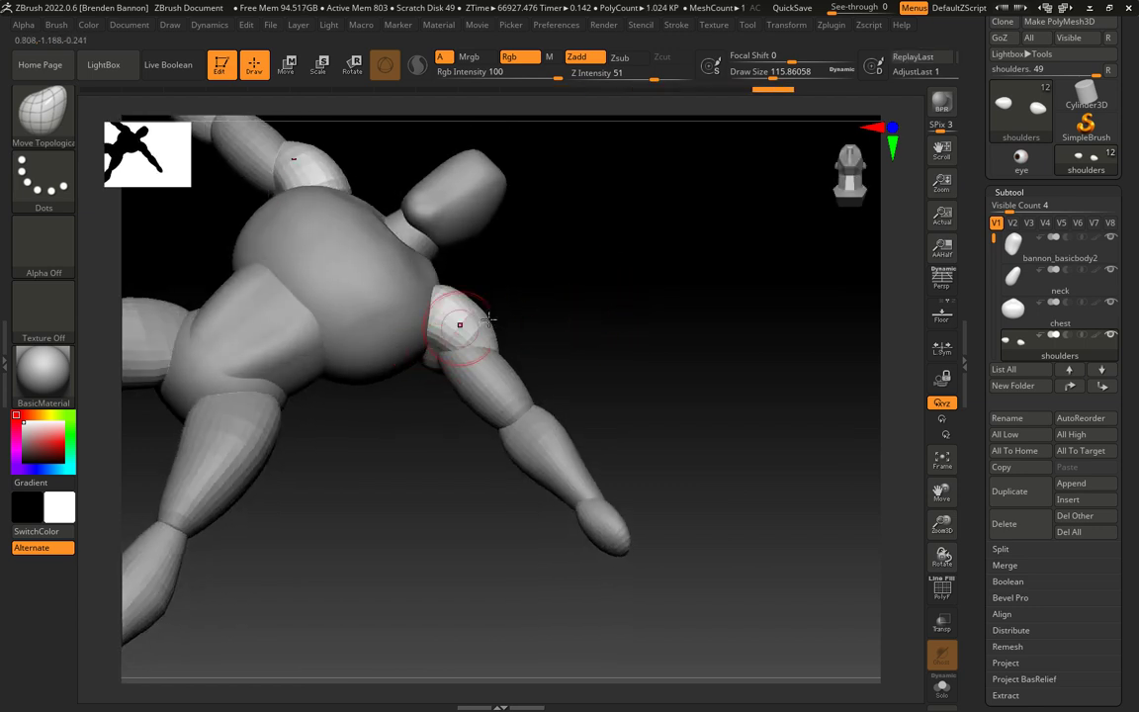
pyautogui.moveTo(487, 318)
pyautogui.mouseDown()
pyautogui.moveTo(564, 259)
pyautogui.moveTo(566, 295)
pyautogui.moveTo(435, 351)
pyautogui.mouseUp()
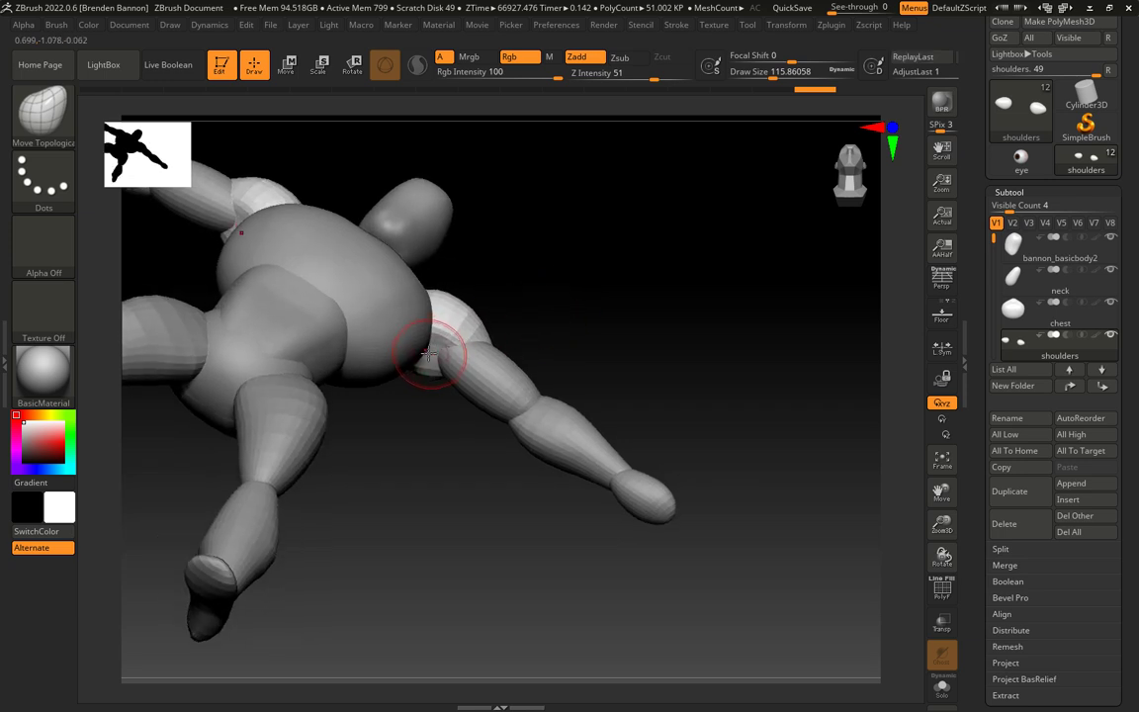
pyautogui.moveTo(627, 292)
pyautogui.mouseDown()
pyautogui.moveTo(607, 333)
pyautogui.moveTo(641, 307)
pyautogui.moveTo(434, 351)
pyautogui.mouseUp()
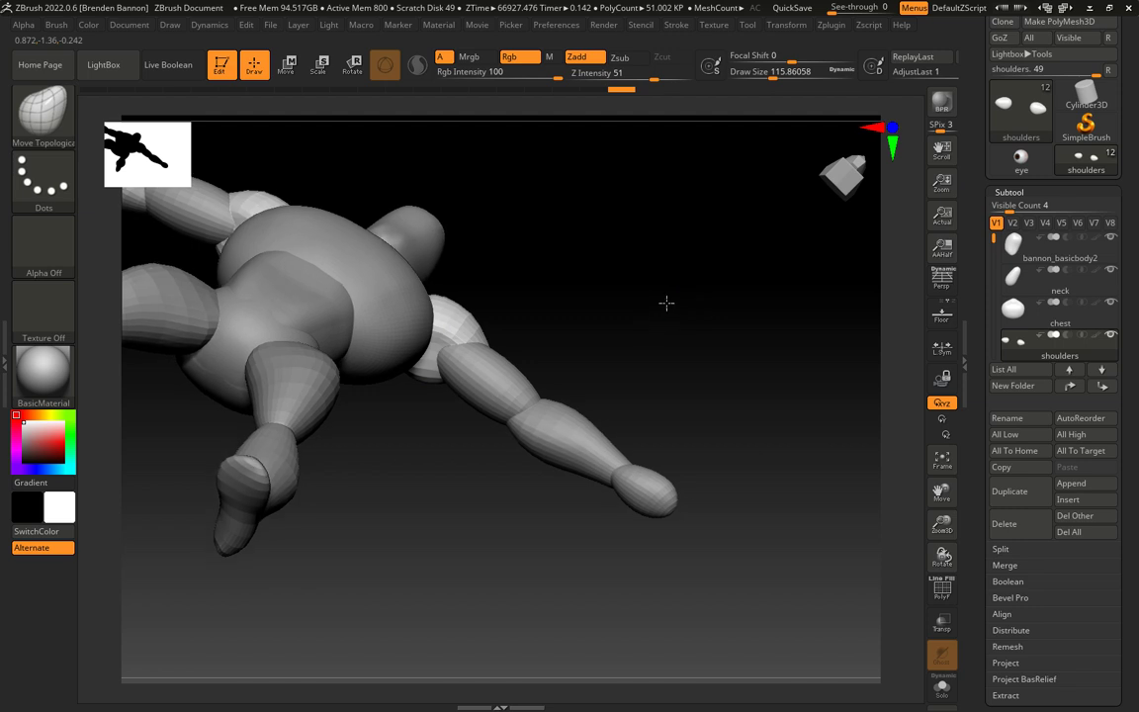
pyautogui.moveTo(666, 303); pyautogui.dragTo(662, 290)
# Make the upperarms the active subtool and push out the upper arms' back and shoulder end with Move Topological strokes.
pyautogui.moveTo(994, 245); pyautogui.dragTo(994, 268)
pyautogui.click(1058, 282)
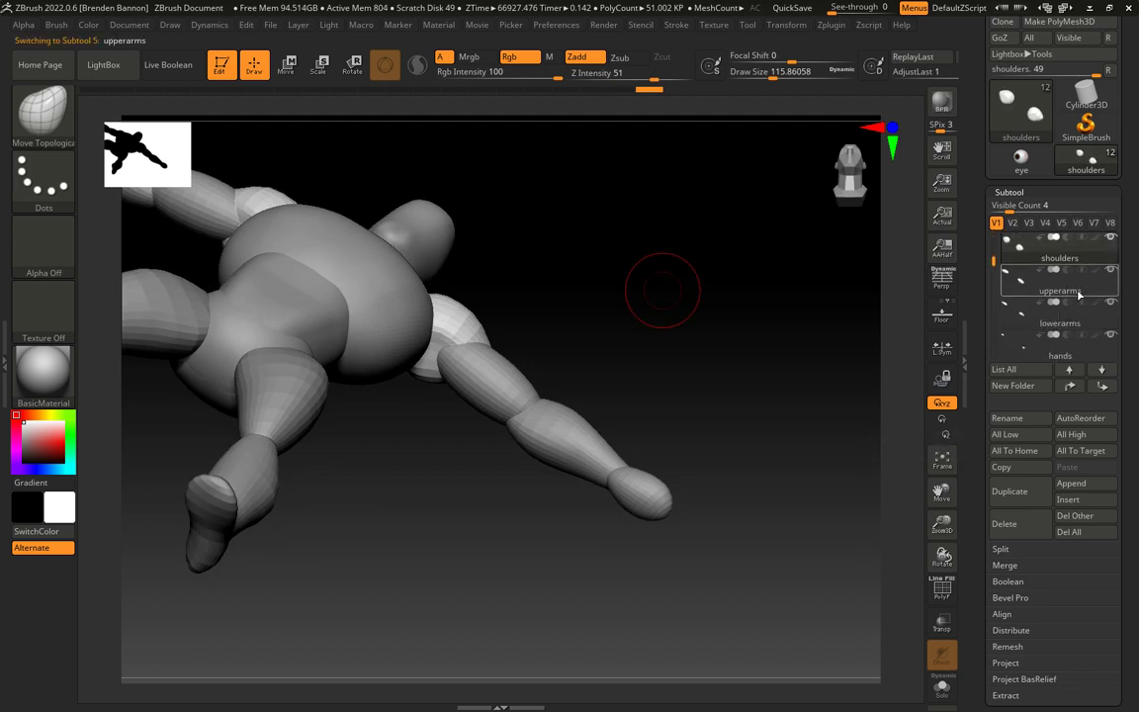
pyautogui.moveTo(803, 356); pyautogui.dragTo(567, 385)
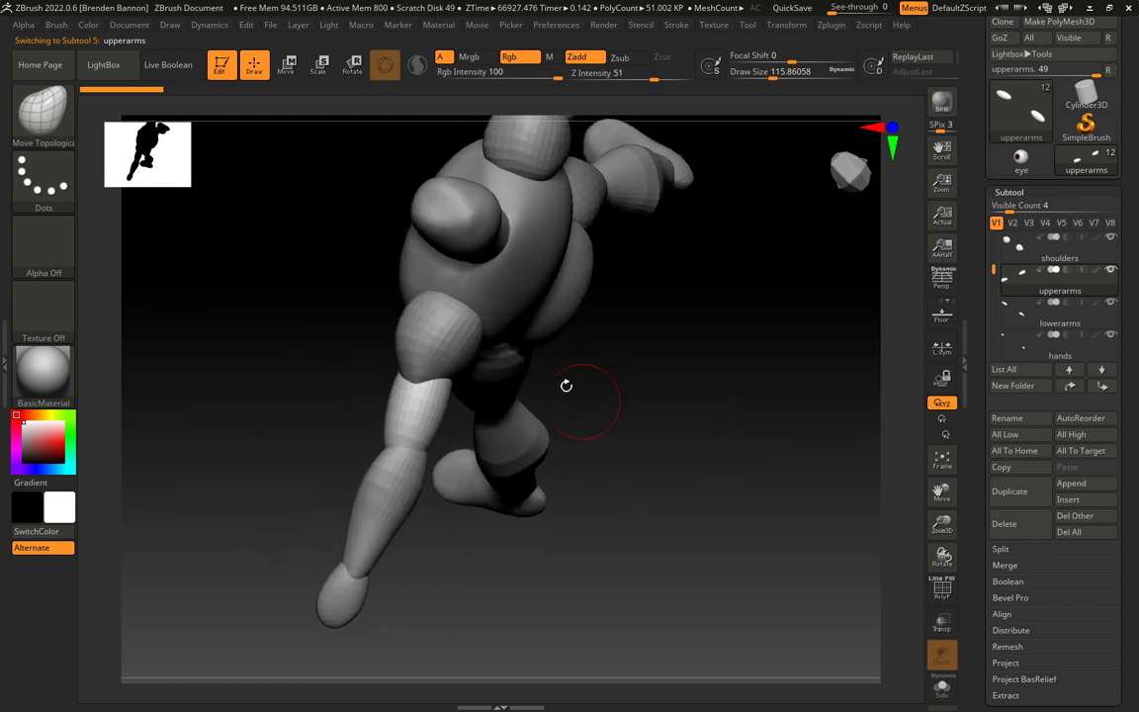
pyautogui.moveTo(490, 380); pyautogui.dragTo(568, 343)
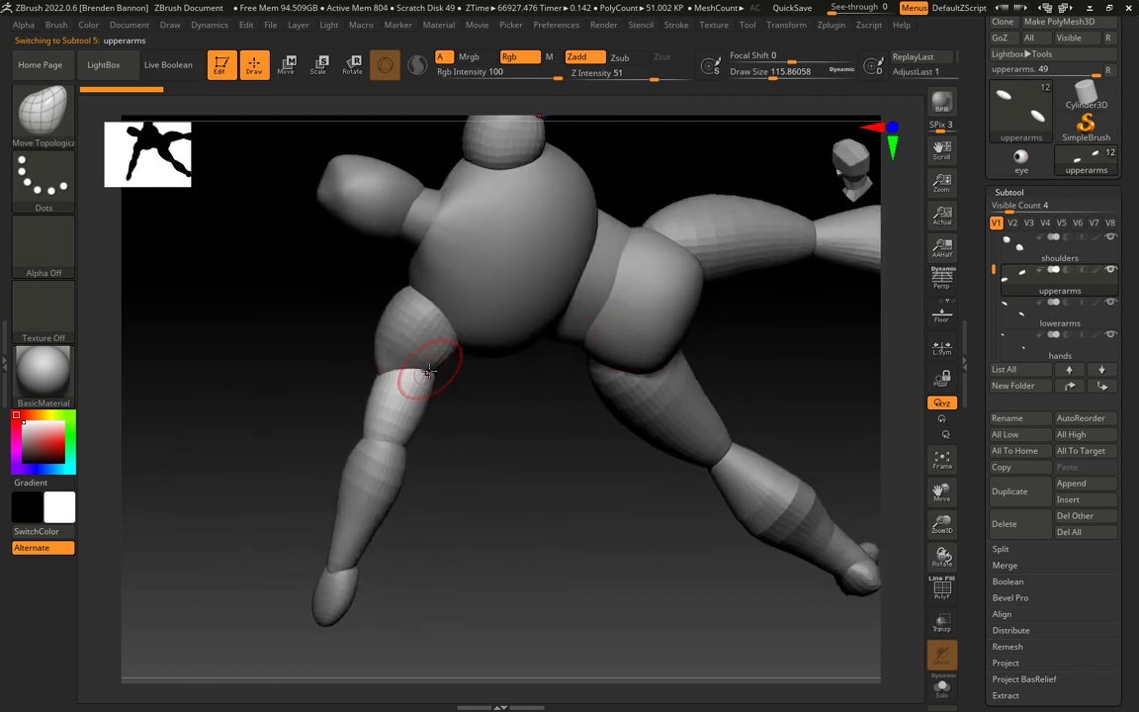
pyautogui.moveTo(424, 390)
pyautogui.mouseDown()
pyautogui.moveTo(440, 437)
pyautogui.moveTo(483, 465)
pyautogui.moveTo(431, 389)
pyautogui.moveTo(562, 406)
pyautogui.moveTo(422, 378)
pyautogui.moveTo(623, 373)
pyautogui.moveTo(460, 409)
pyautogui.moveTo(446, 396)
pyautogui.moveTo(458, 405)
pyautogui.mouseUp()
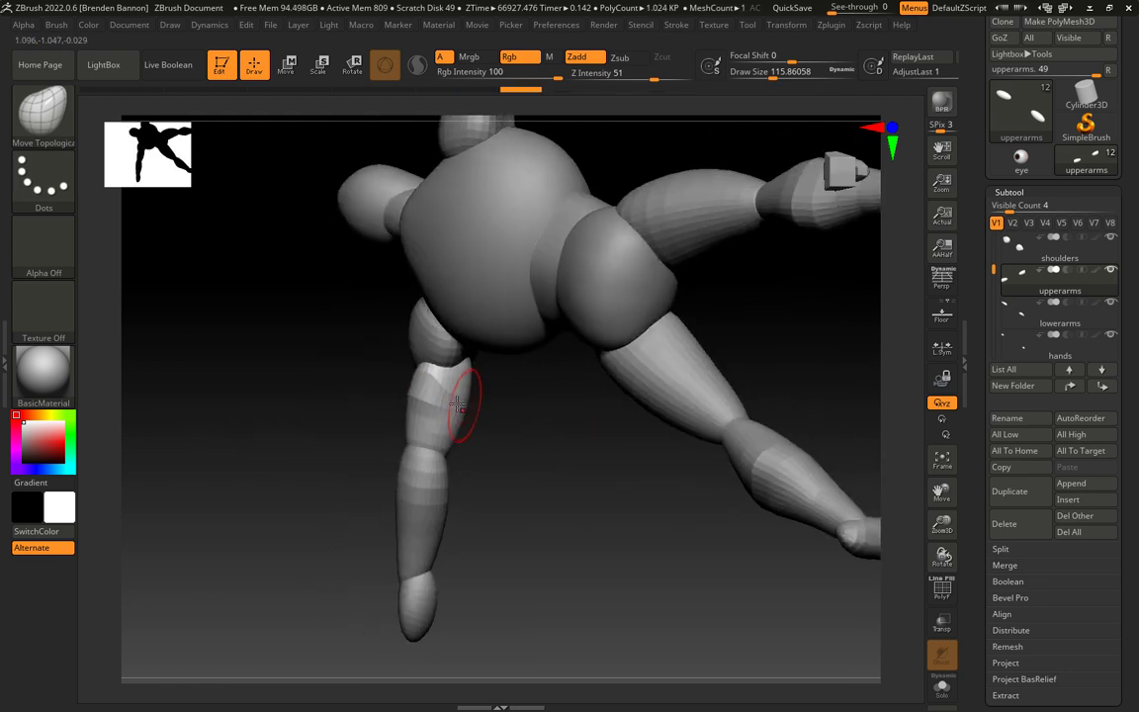
pyautogui.moveTo(440, 389); pyautogui.dragTo(437, 452, button='right')
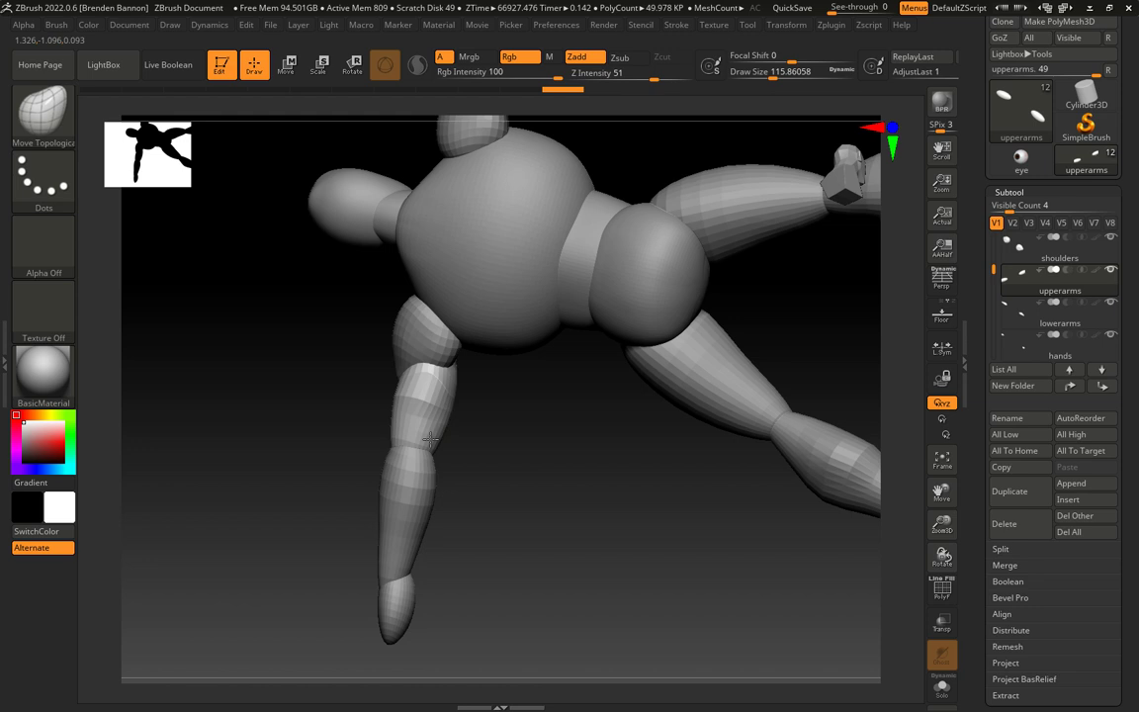
# Refine the upper arms' elbow ends, undersides and shoulder ends so they fit between the shoulders and the forearms.
pyautogui.moveTo(448, 397)
pyautogui.mouseDown(button='right')
pyautogui.moveTo(495, 431)
pyautogui.moveTo(456, 390)
pyautogui.mouseUp(button='right')
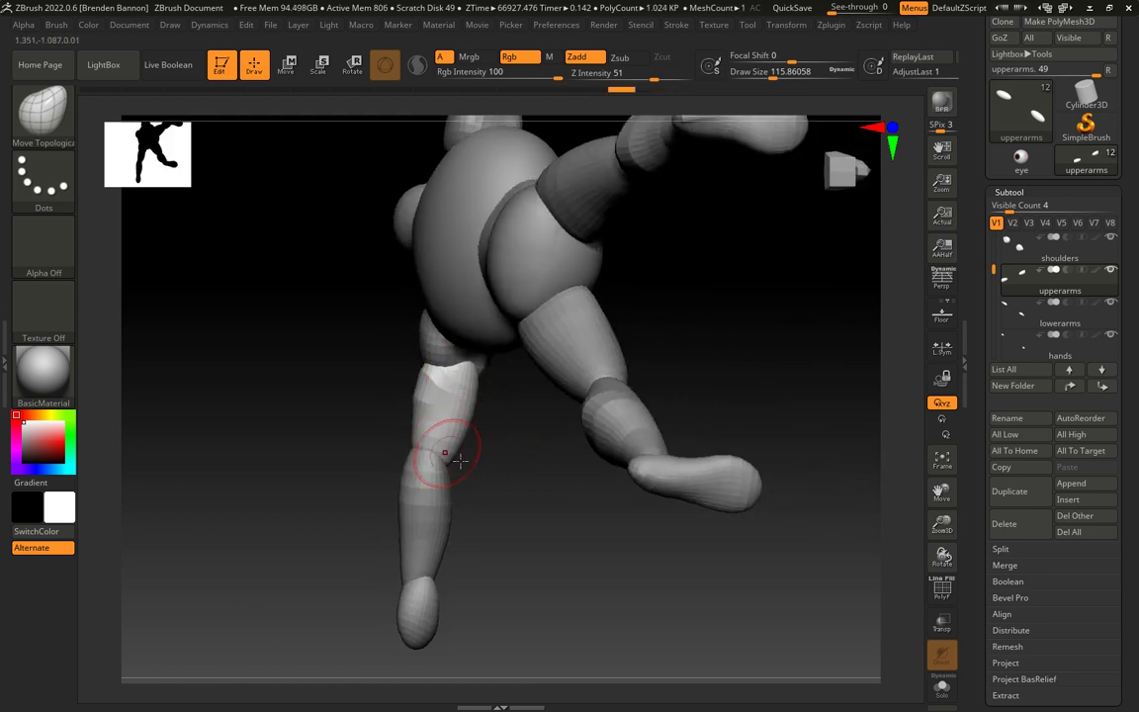
pyautogui.moveTo(444, 458)
pyautogui.mouseDown(button='right')
pyautogui.moveTo(491, 402)
pyautogui.moveTo(459, 432)
pyautogui.moveTo(388, 393)
pyautogui.moveTo(433, 447)
pyautogui.mouseUp(button='right')
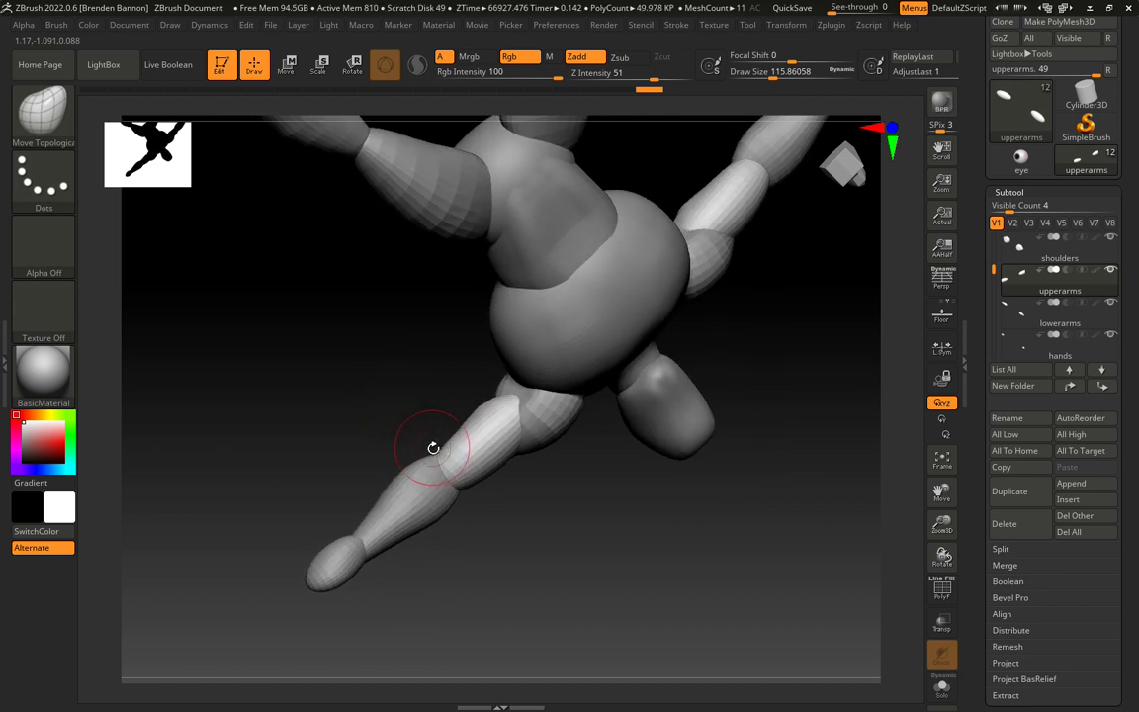
pyautogui.moveTo(525, 524); pyautogui.dragTo(497, 404, button='right')
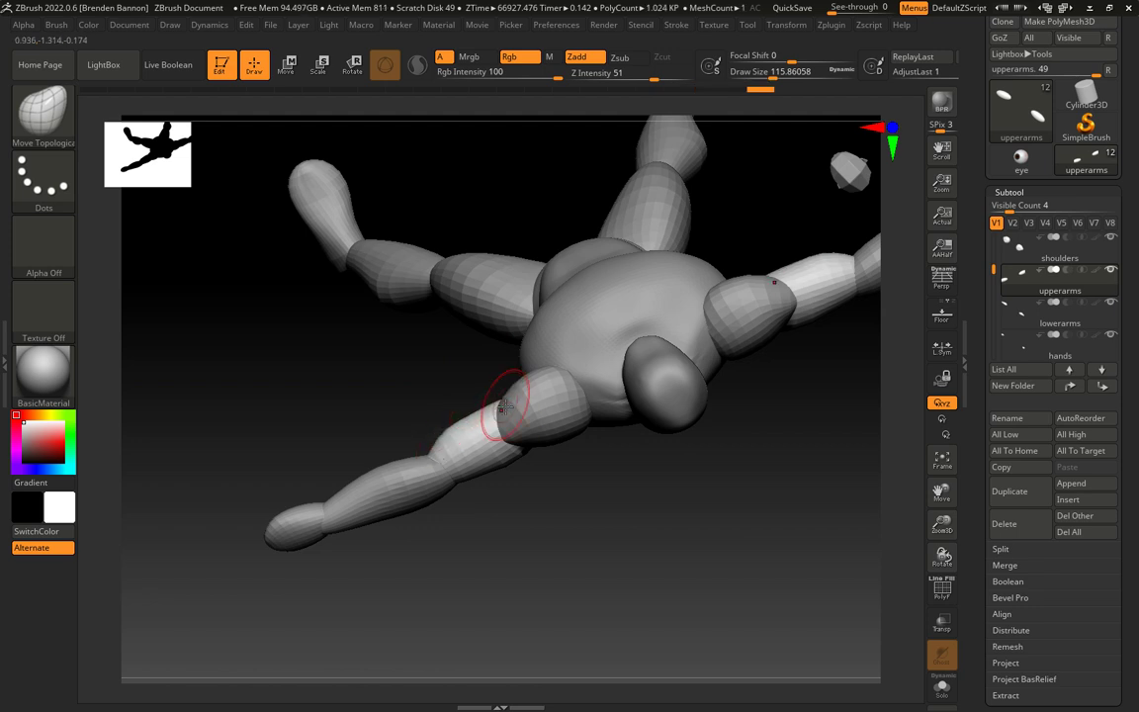
pyautogui.moveTo(503, 406); pyautogui.dragTo(461, 437, button='right')
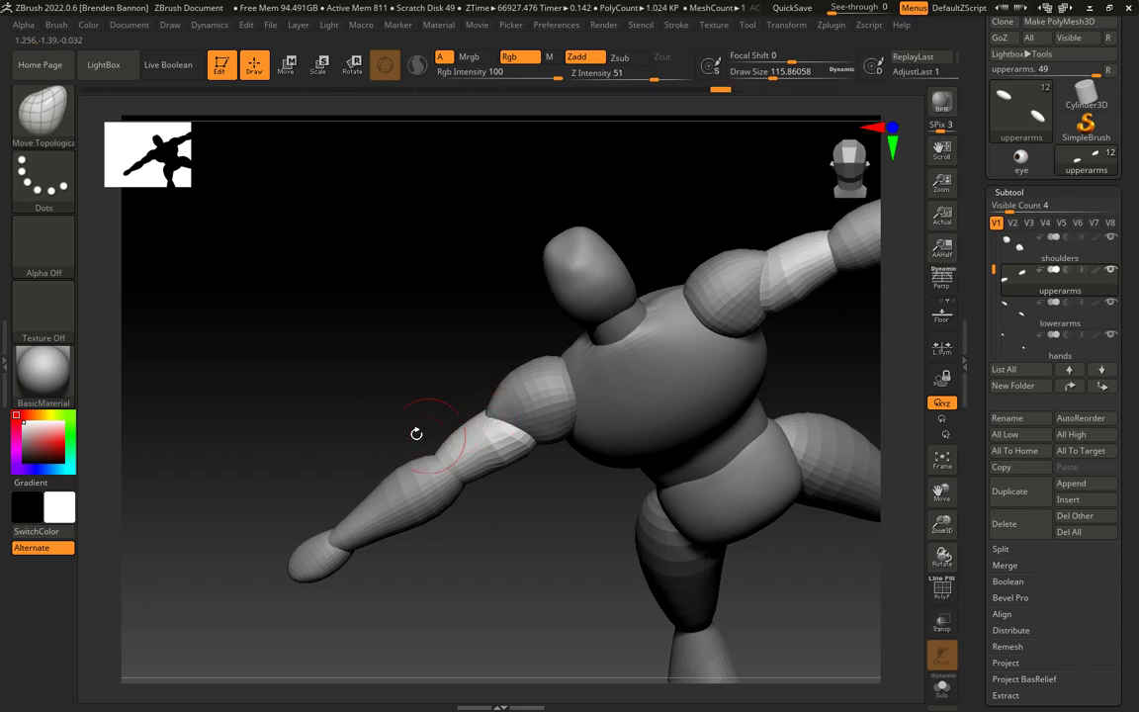
pyautogui.moveTo(417, 433); pyautogui.dragTo(470, 454, button='right')
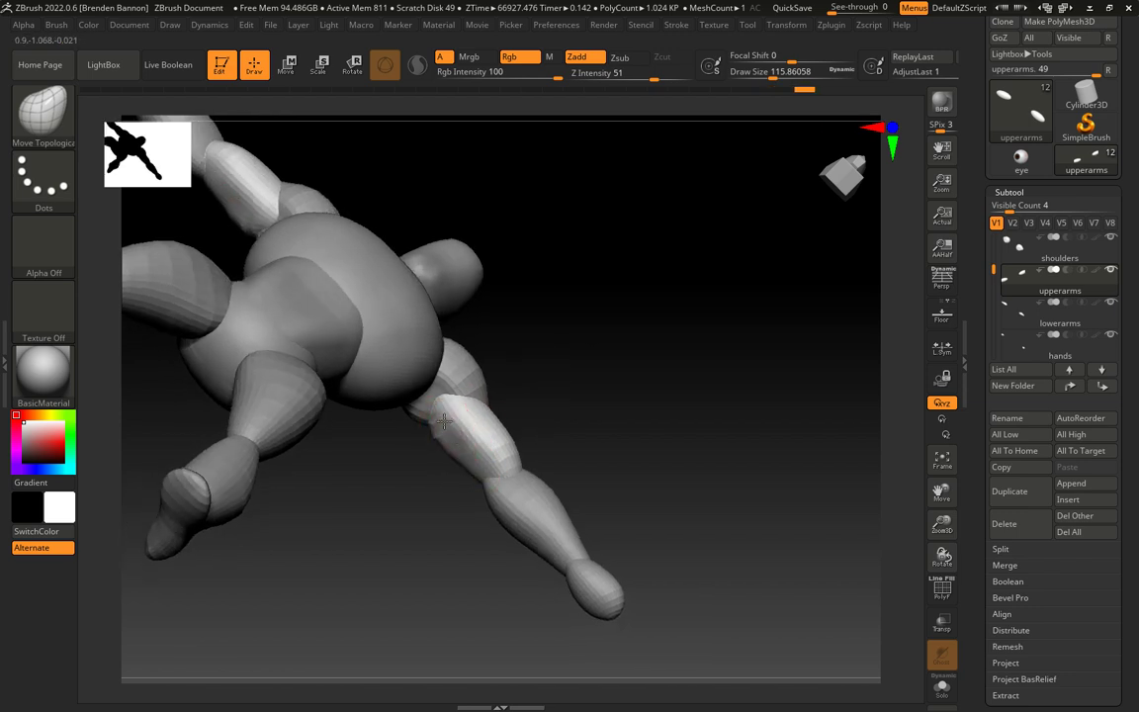
pyautogui.moveTo(440, 411); pyautogui.dragTo(408, 483, button='right')
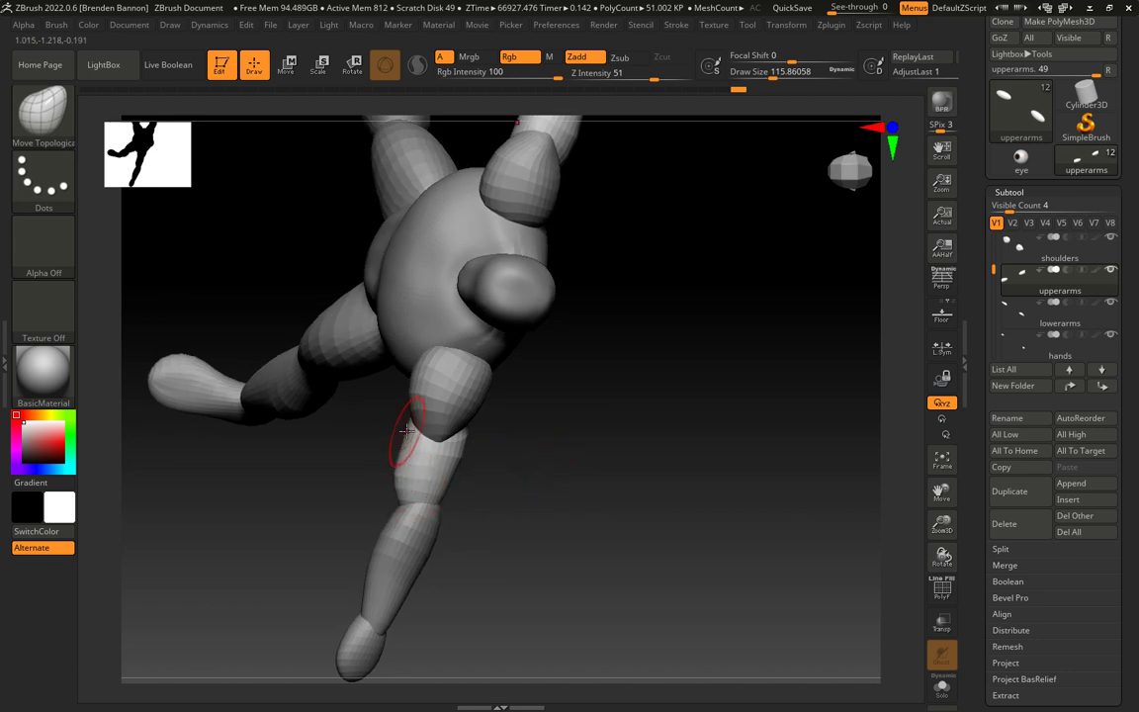
pyautogui.keyDown('alt'); pyautogui.click(400, 483); pyautogui.keyUp('alt')
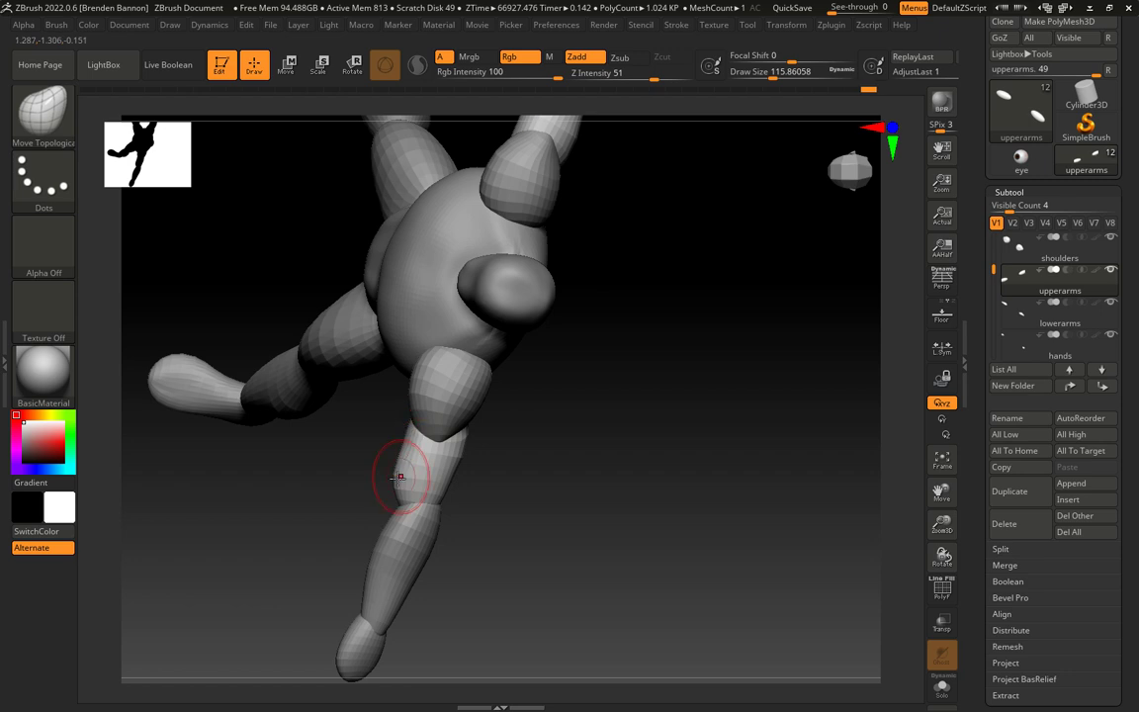
pyautogui.moveTo(540, 497)
pyautogui.mouseDown()
pyautogui.moveTo(464, 526)
pyautogui.moveTo(515, 520)
pyautogui.moveTo(513, 508)
pyautogui.moveTo(484, 511)
pyautogui.moveTo(467, 486)
pyautogui.moveTo(475, 498)
pyautogui.moveTo(473, 483)
pyautogui.moveTo(516, 468)
pyautogui.moveTo(485, 502)
pyautogui.moveTo(429, 499)
pyautogui.moveTo(423, 560)
pyautogui.mouseUp()
# Make the lowerarms the active subtool and taper the forearms towards the wrists with Move Topological strokes.
pyautogui.keyDown('alt'); pyautogui.click(379, 341); pyautogui.keyUp('alt')
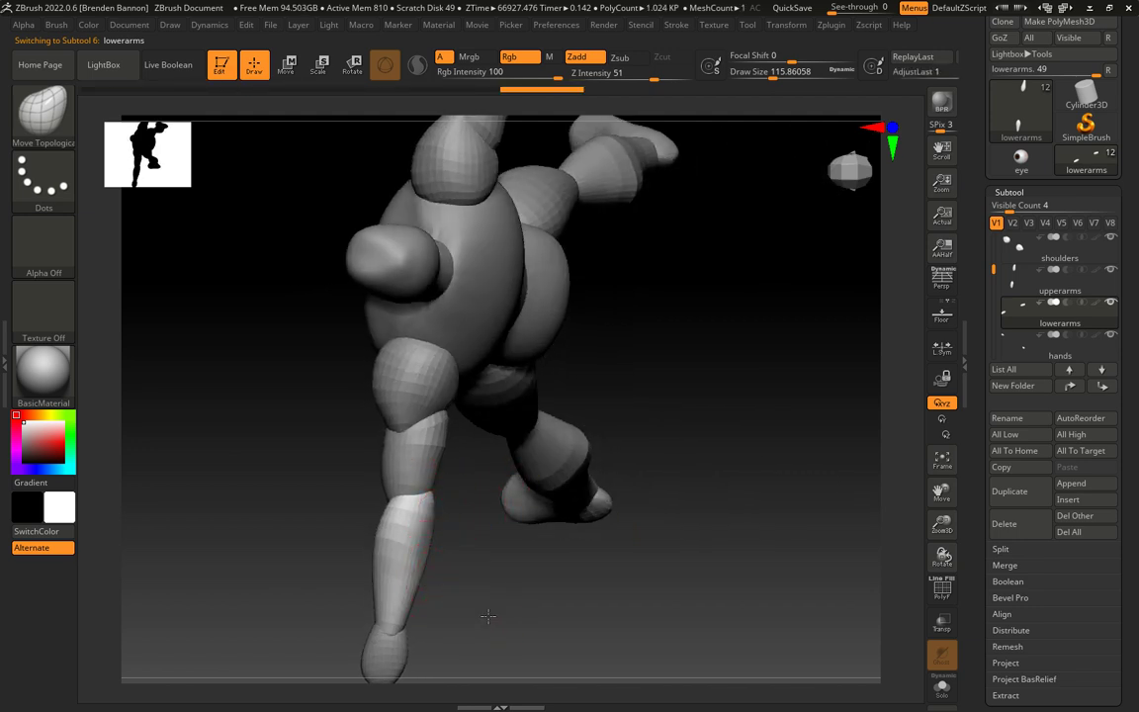
pyautogui.moveTo(487, 616)
pyautogui.mouseDown()
pyautogui.moveTo(421, 591)
pyautogui.moveTo(433, 540)
pyautogui.moveTo(529, 571)
pyautogui.moveTo(584, 557)
pyautogui.moveTo(510, 581)
pyautogui.mouseUp()
pyautogui.moveTo(428, 604); pyautogui.dragTo(418, 557)
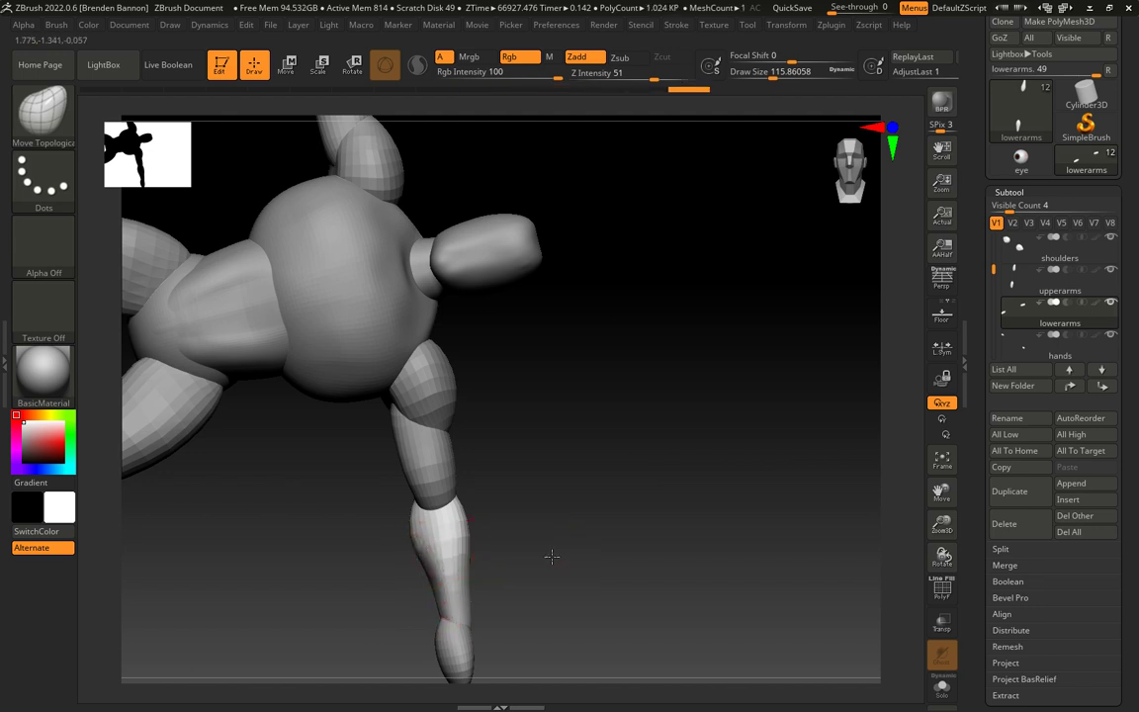
pyautogui.moveTo(551, 556); pyautogui.dragTo(544, 559)
pyautogui.moveTo(478, 617); pyautogui.dragTo(468, 591)
pyautogui.moveTo(509, 542)
pyautogui.mouseDown()
pyautogui.moveTo(609, 538)
pyautogui.moveTo(477, 554)
pyautogui.mouseUp()
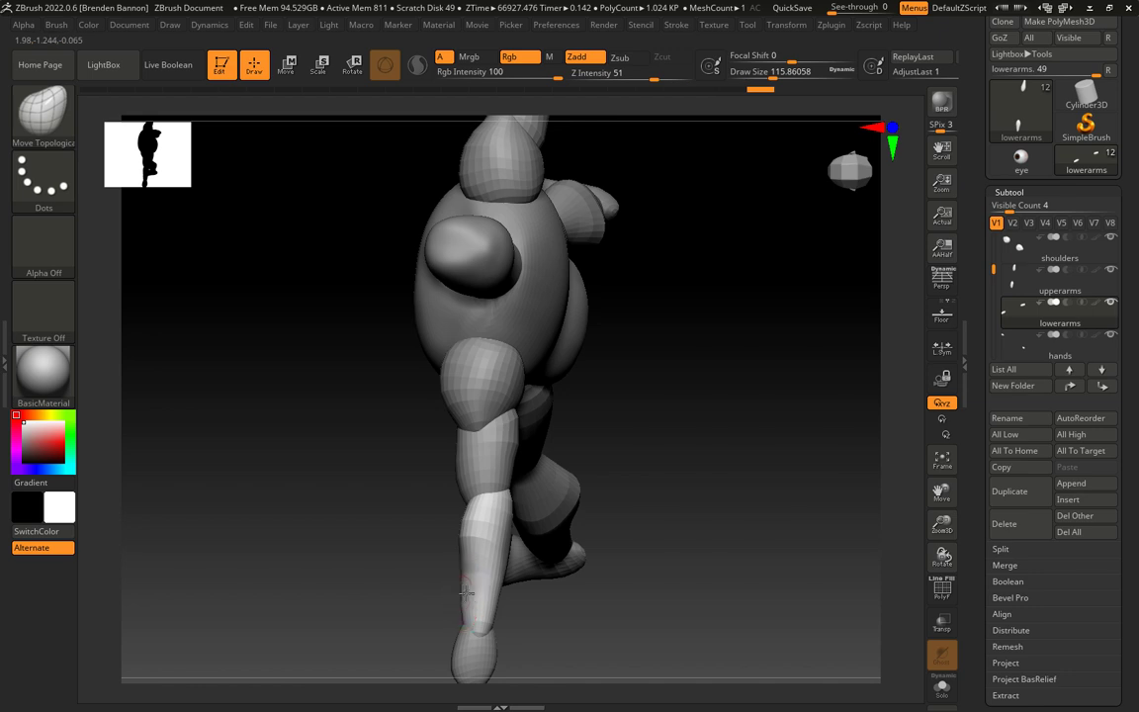
pyautogui.moveTo(466, 593)
pyautogui.mouseDown()
pyautogui.moveTo(514, 624)
pyautogui.moveTo(493, 623)
pyautogui.mouseUp()
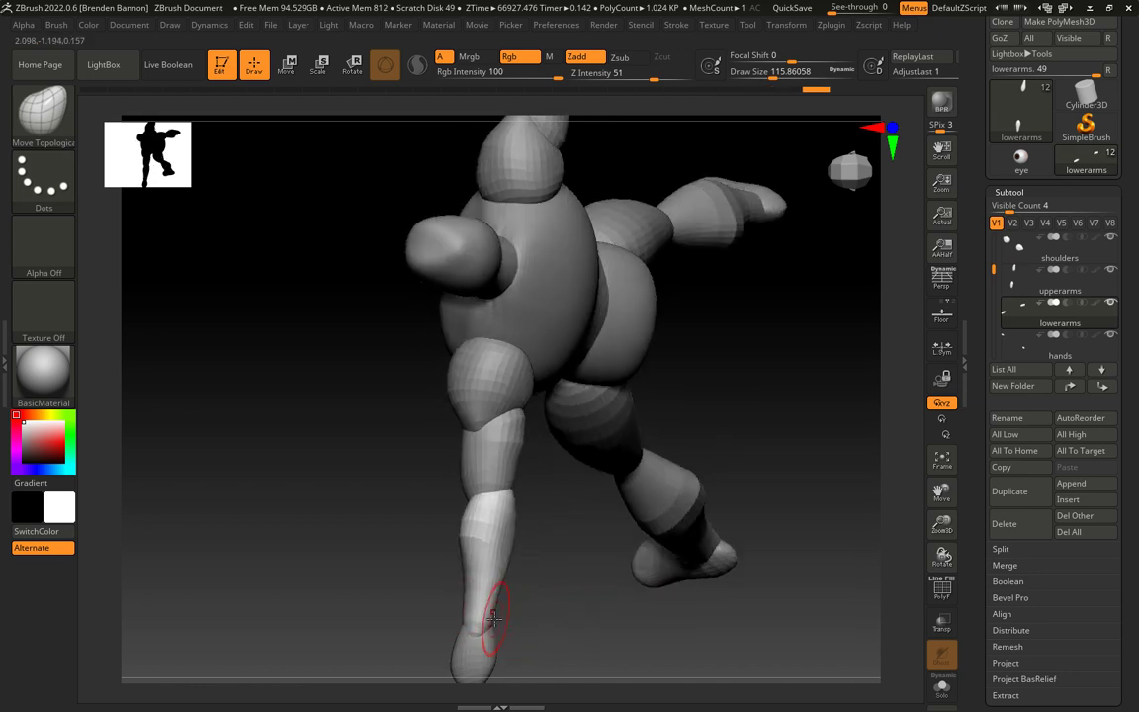
pyautogui.moveTo(521, 555); pyautogui.dragTo(517, 544, button='right')
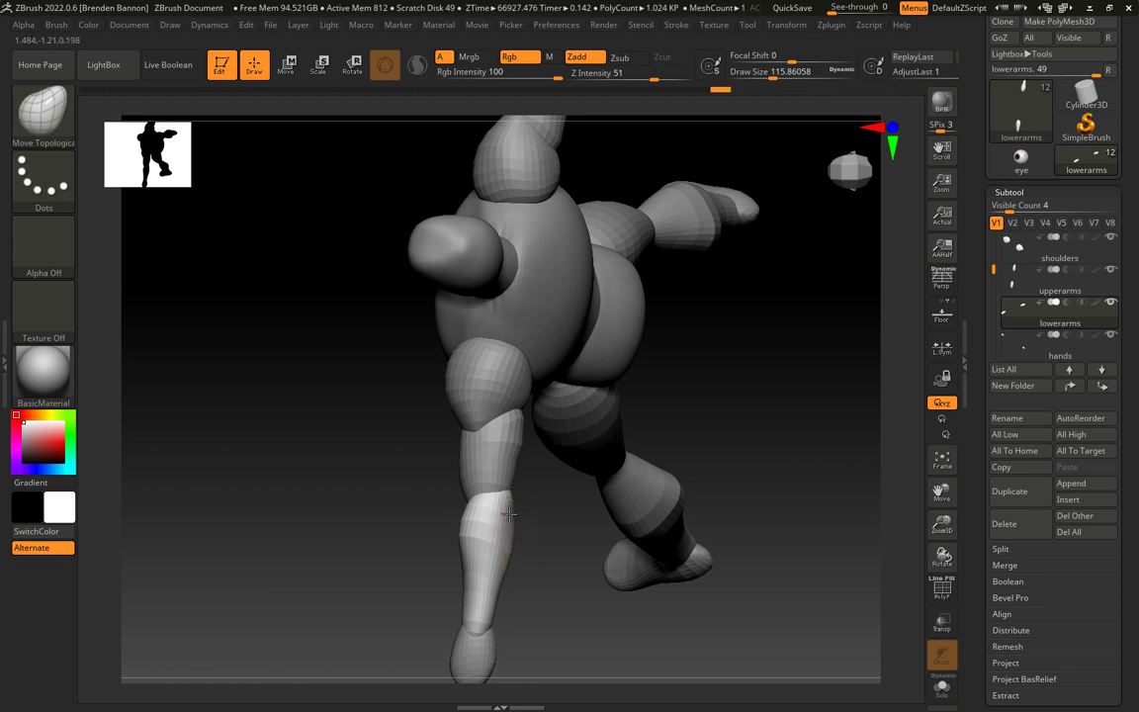
# Reshape the forearms' elbow ends and the muscle mass just below the elbows from several sides.
pyautogui.moveTo(507, 516); pyautogui.dragTo(602, 521, button='right')
pyautogui.moveTo(516, 516); pyautogui.dragTo(570, 499, button='right')
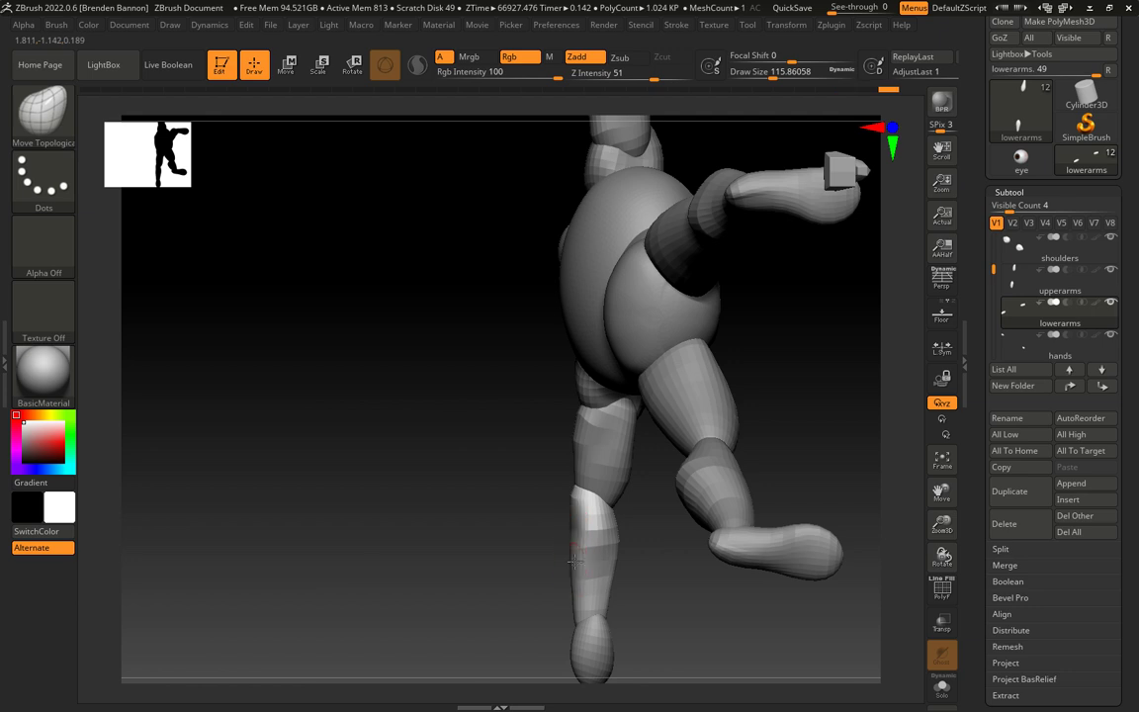
pyautogui.moveTo(649, 584); pyautogui.dragTo(588, 552, button='right')
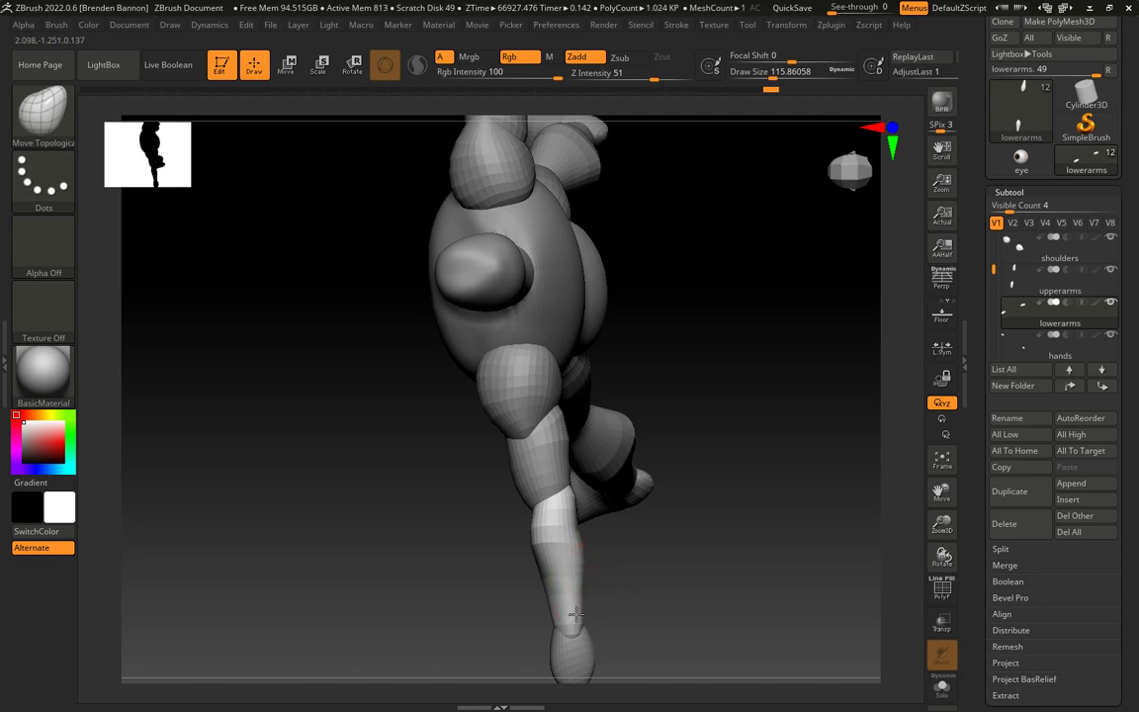
pyautogui.moveTo(582, 566)
pyautogui.mouseDown(button='right')
pyautogui.moveTo(658, 579)
pyautogui.moveTo(572, 562)
pyautogui.mouseUp(button='right')
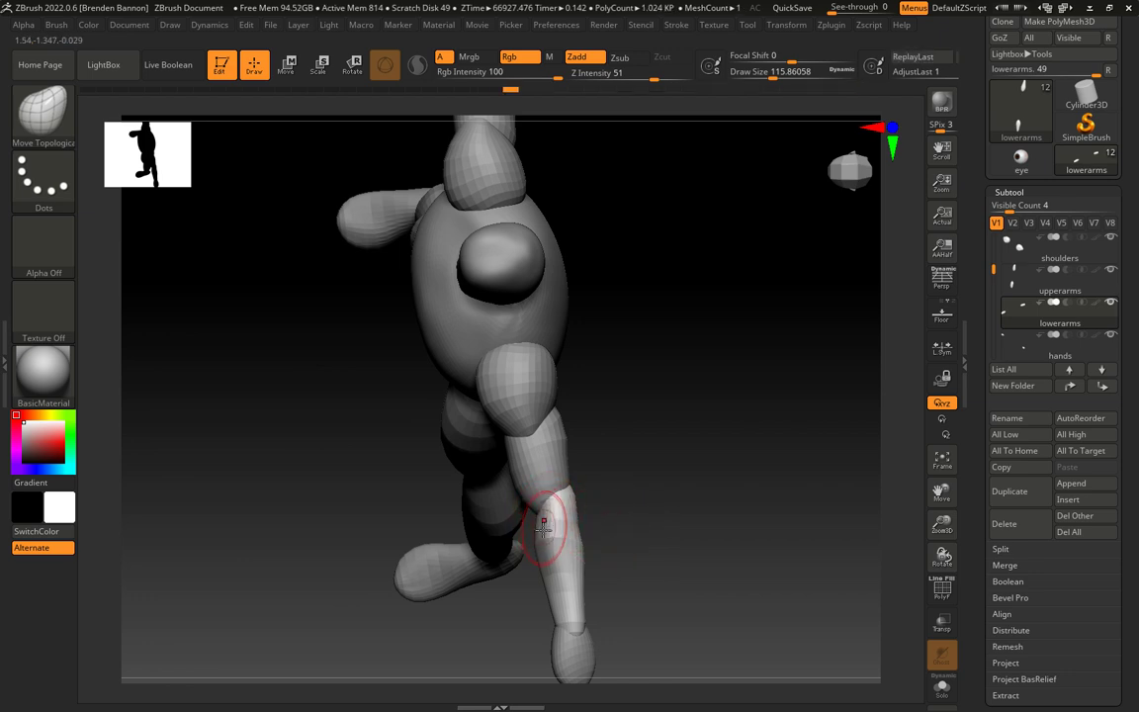
pyautogui.moveTo(587, 534)
pyautogui.mouseDown(button='right')
pyautogui.moveTo(698, 537)
pyautogui.moveTo(550, 533)
pyautogui.mouseUp(button='right')
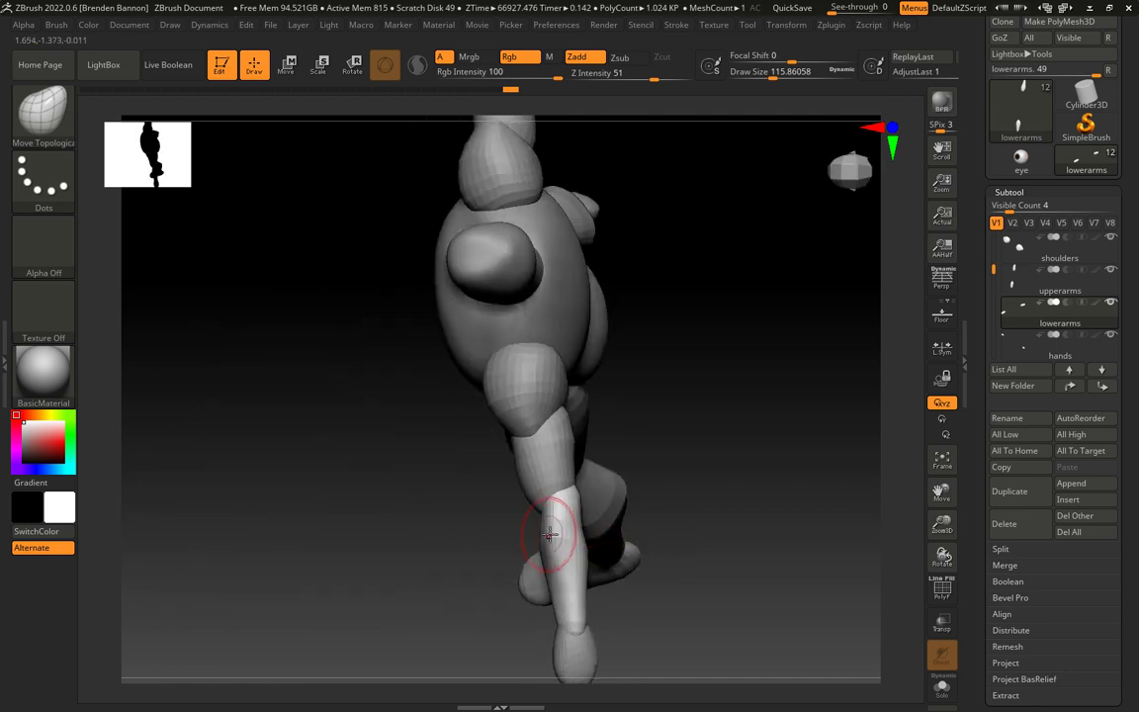
pyautogui.moveTo(642, 523); pyautogui.dragTo(560, 501, button='right')
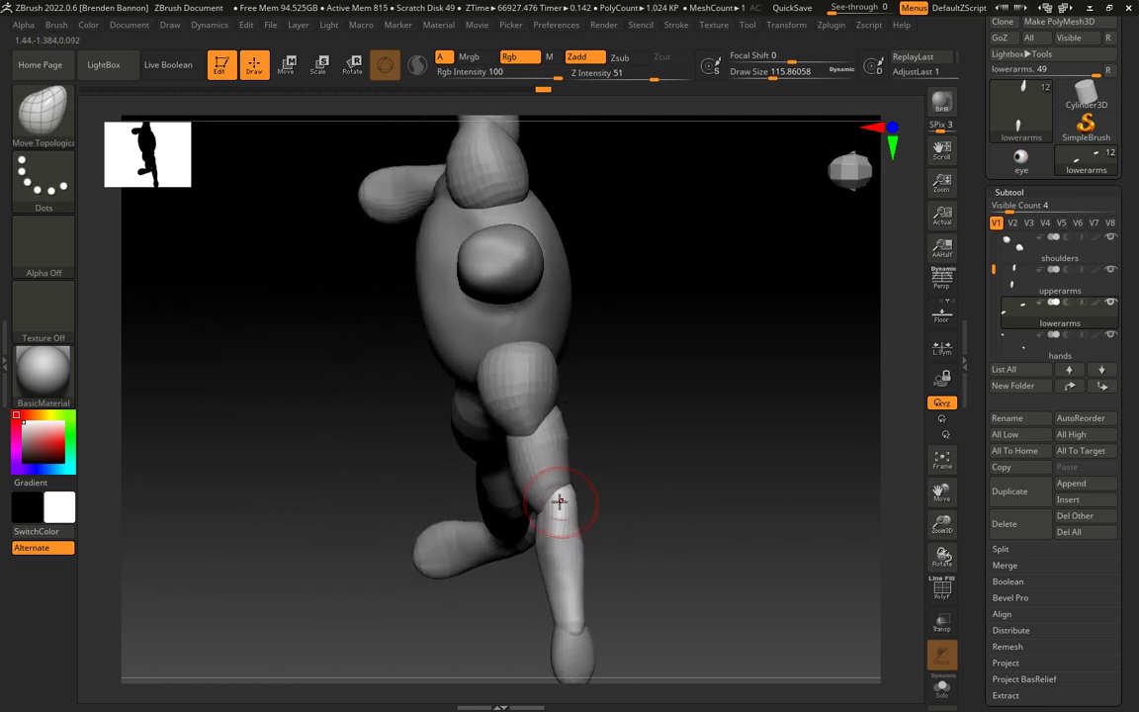
pyautogui.moveTo(588, 549)
pyautogui.mouseDown(button='right')
pyautogui.moveTo(666, 544)
pyautogui.moveTo(540, 544)
pyautogui.moveTo(686, 537)
pyautogui.moveTo(548, 544)
pyautogui.moveTo(558, 578)
pyautogui.moveTo(521, 559)
pyautogui.mouseUp(button='right')
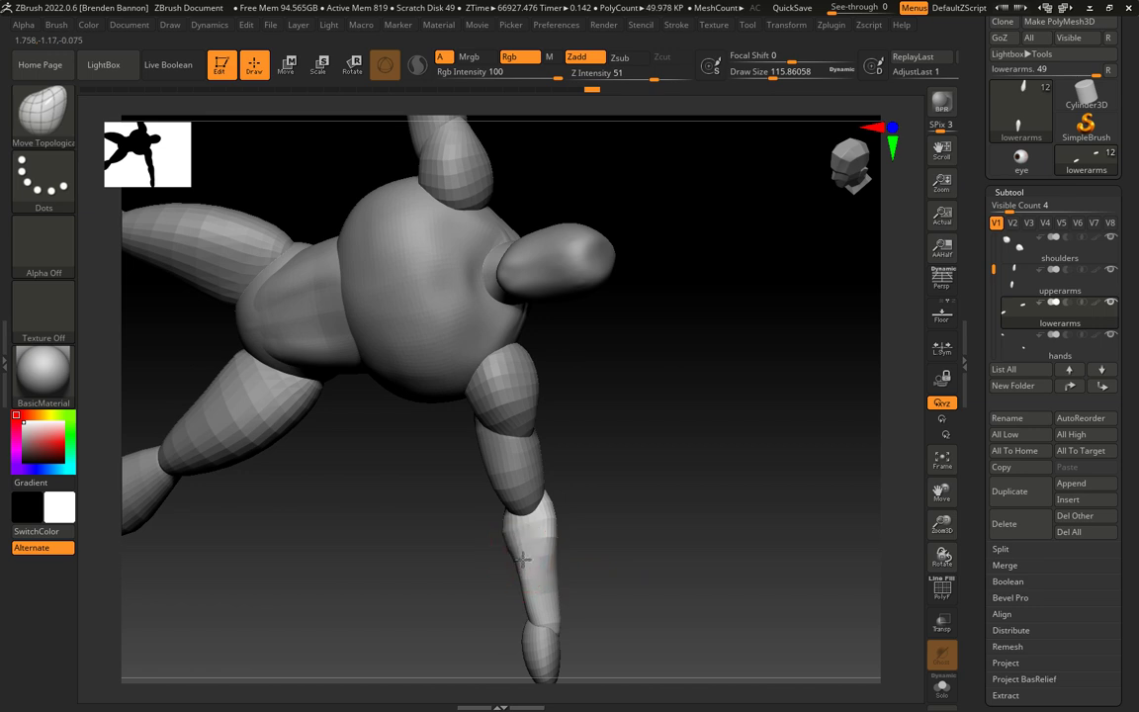
# Make the hands the active subtool, thin them in front view, broaden their palms and fit their wrist ends to the forearms.
pyautogui.moveTo(623, 605)
pyautogui.mouseDown(button='right')
pyautogui.moveTo(662, 556)
pyautogui.moveTo(671, 562)
pyautogui.moveTo(632, 473)
pyautogui.mouseUp(button='right')
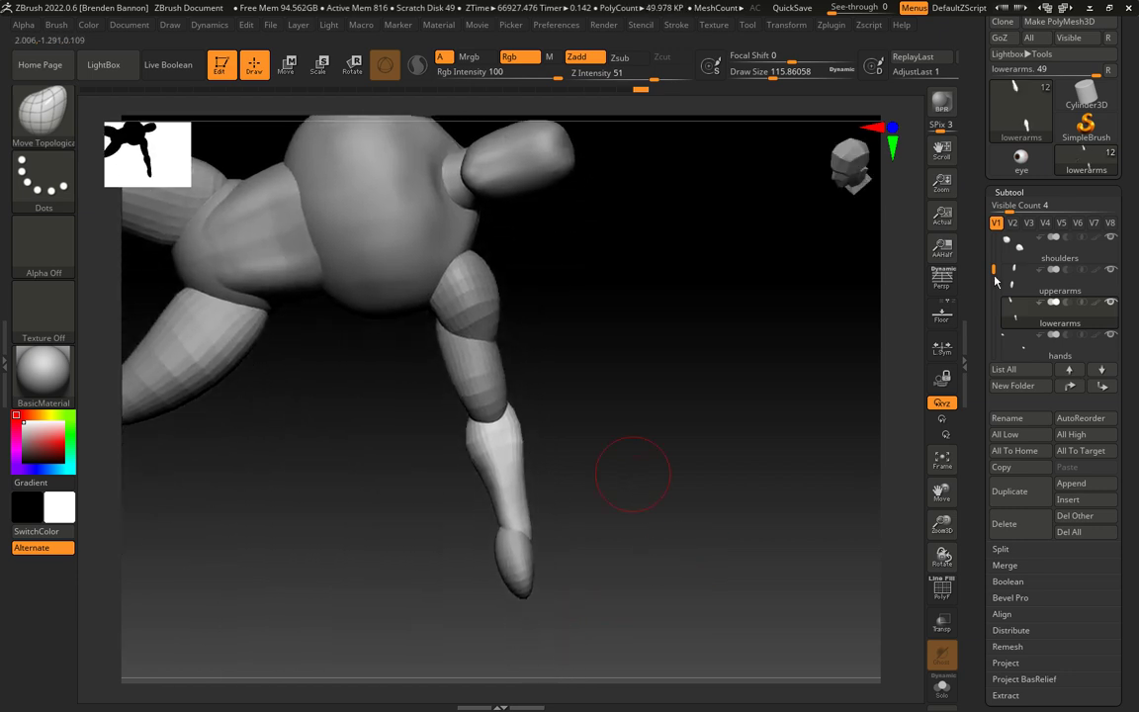
pyautogui.moveTo(994, 269); pyautogui.dragTo(995, 287)
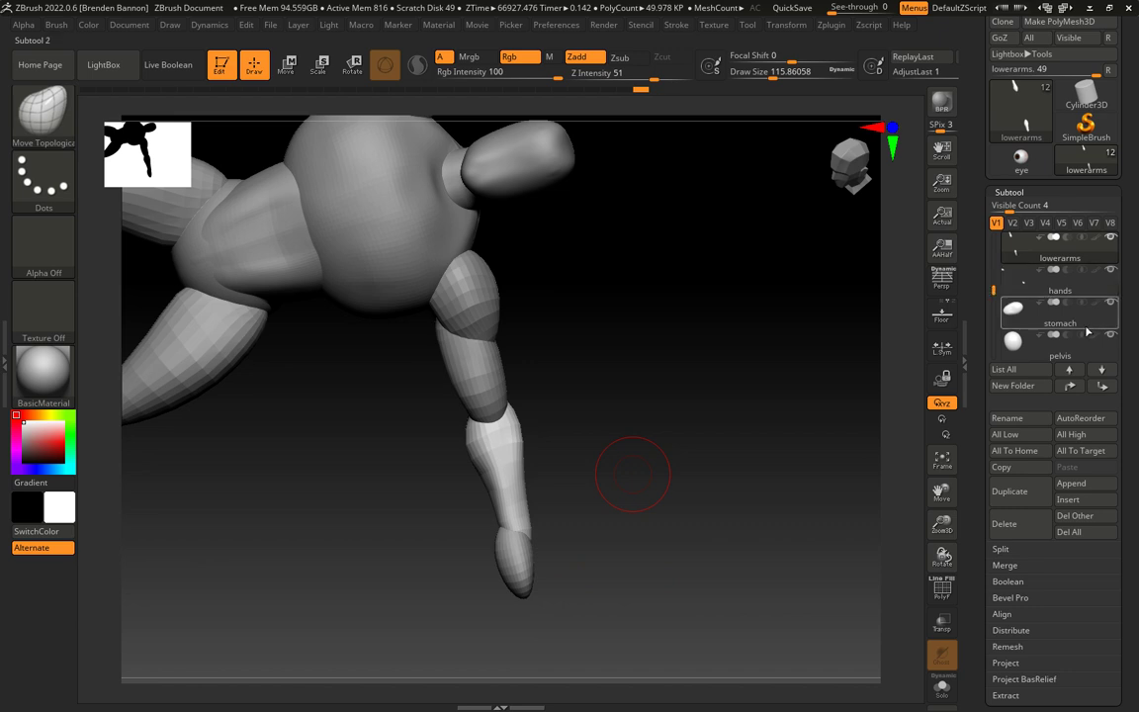
pyautogui.click(1028, 282)
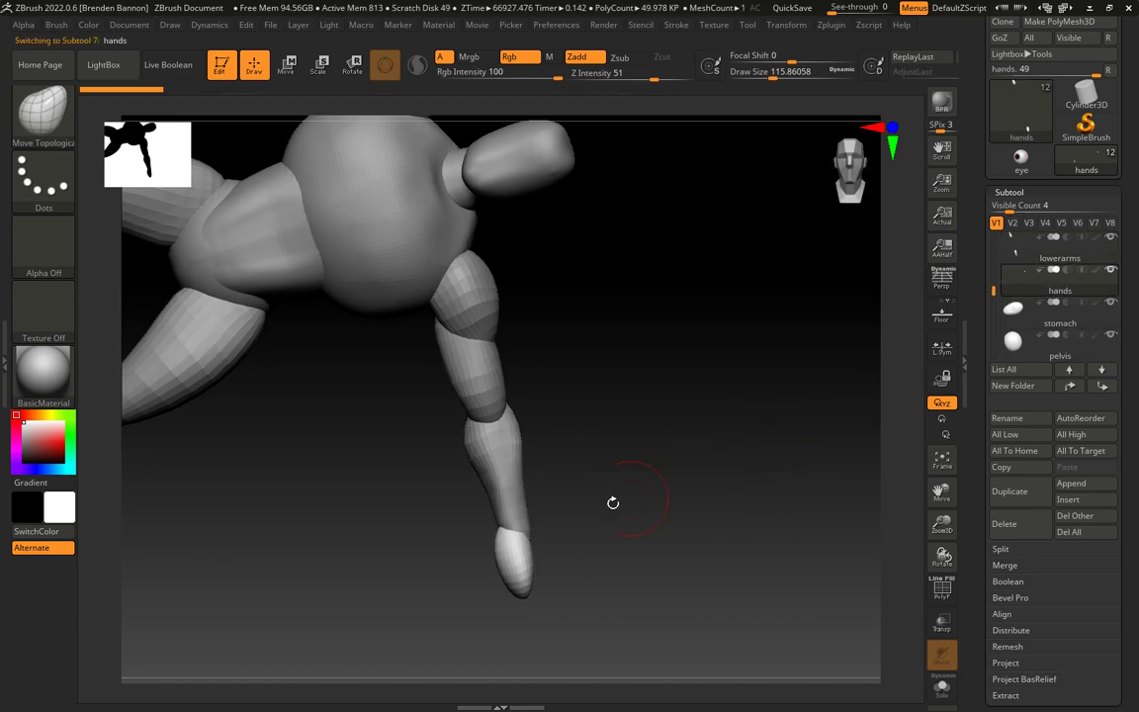
pyautogui.moveTo(656, 515)
pyautogui.mouseDown()
pyautogui.moveTo(601, 536)
pyautogui.moveTo(661, 526)
pyautogui.mouseUp()
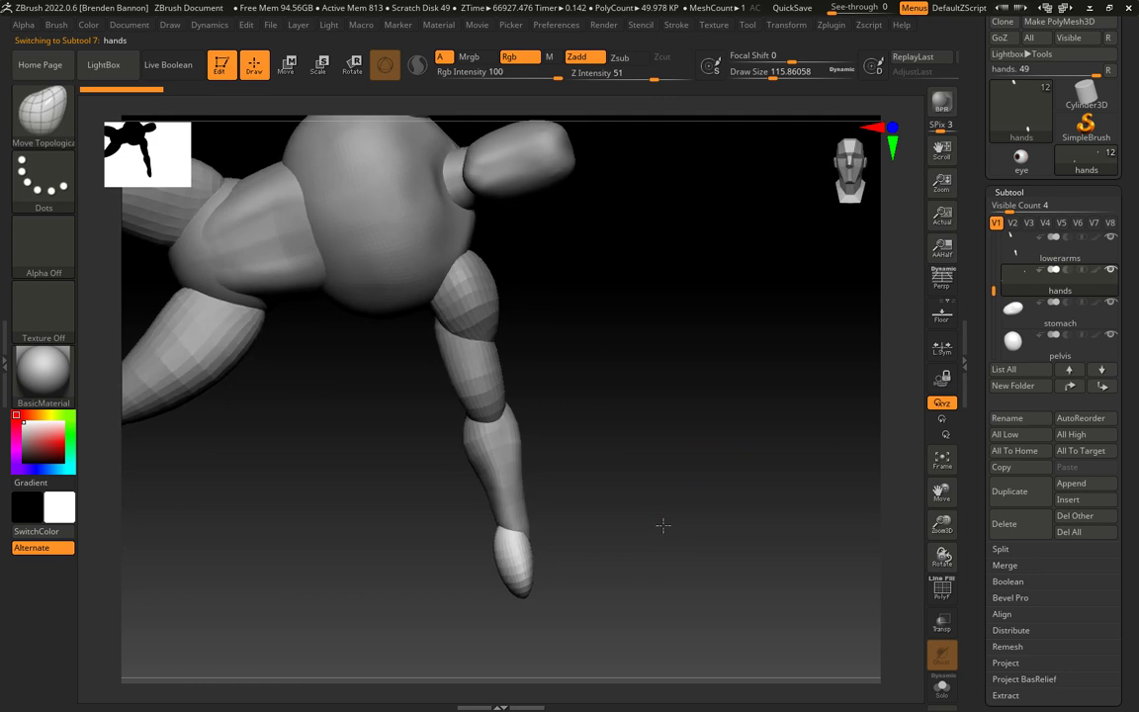
pyautogui.moveTo(500, 553); pyautogui.dragTo(504, 564)
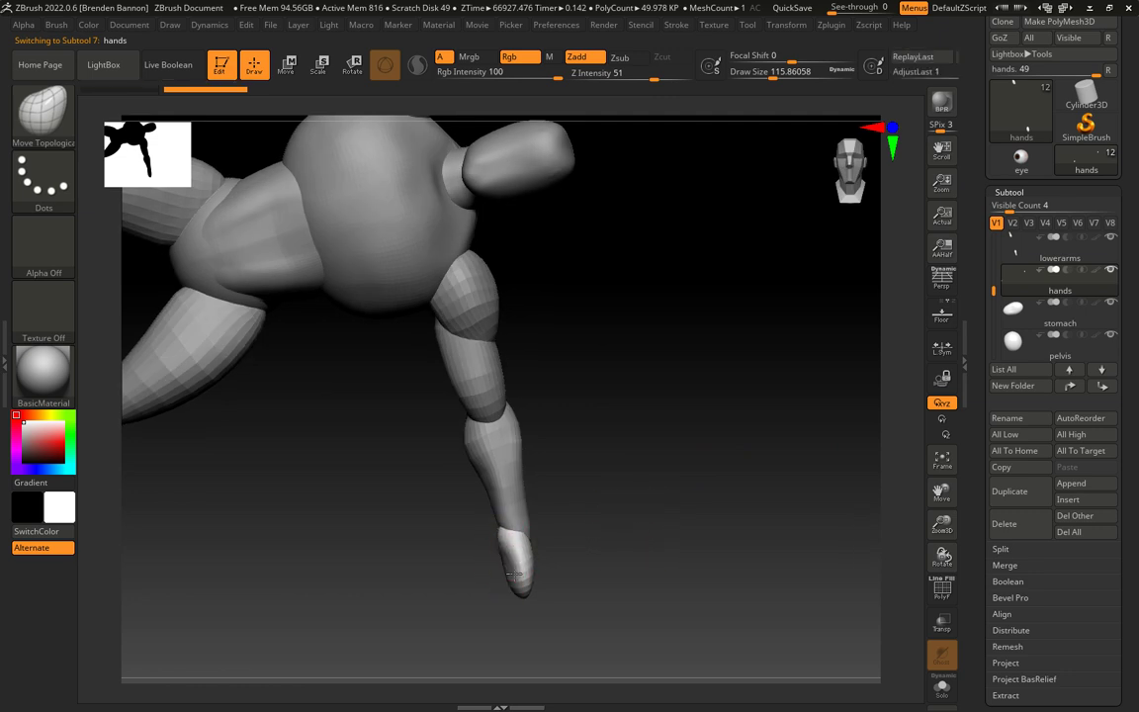
pyautogui.moveTo(544, 469)
pyautogui.mouseDown()
pyautogui.moveTo(645, 498)
pyautogui.moveTo(579, 518)
pyautogui.moveTo(589, 546)
pyautogui.moveTo(521, 576)
pyautogui.moveTo(548, 595)
pyautogui.moveTo(534, 556)
pyautogui.moveTo(625, 542)
pyautogui.moveTo(587, 542)
pyautogui.mouseUp()
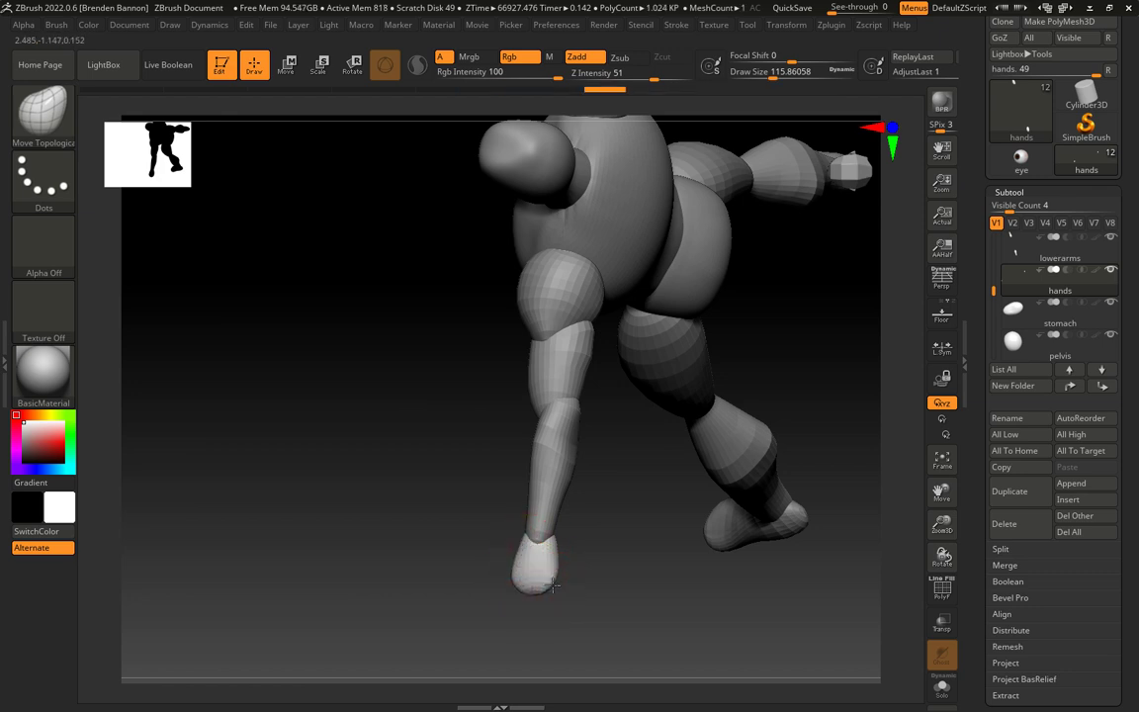
pyautogui.moveTo(653, 564)
pyautogui.mouseDown()
pyautogui.moveTo(663, 579)
pyautogui.moveTo(696, 510)
pyautogui.mouseUp()
pyautogui.moveTo(518, 531); pyautogui.dragTo(526, 528)
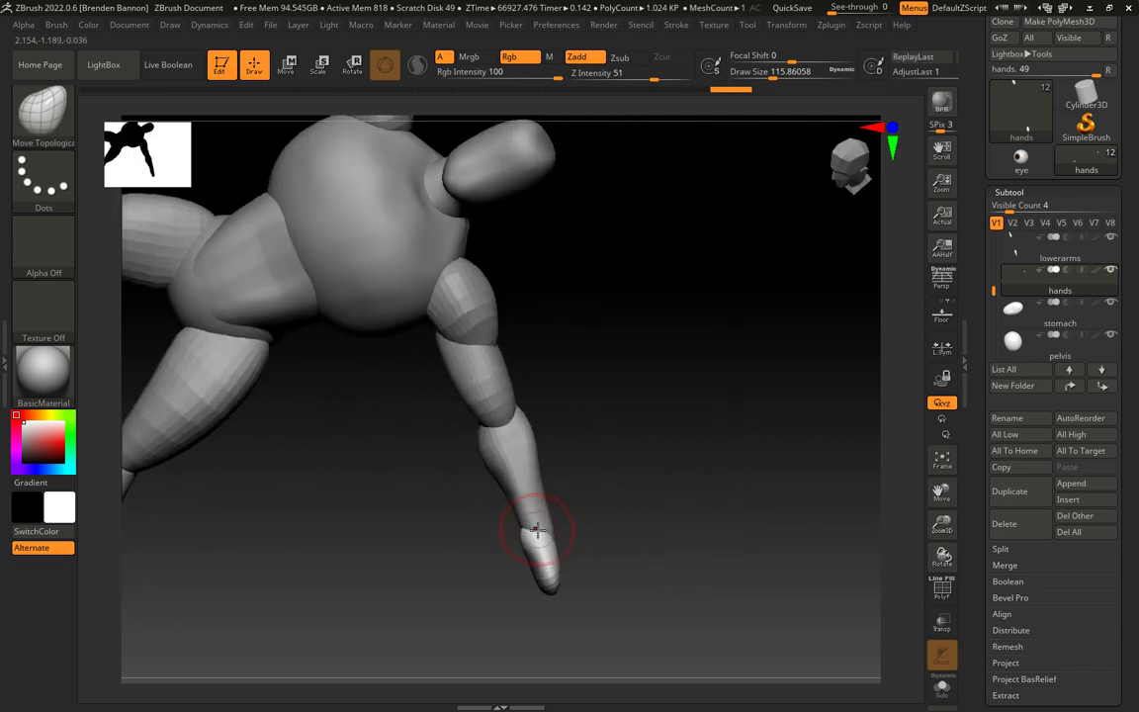
# Make the upperlegs the active subtool and pull out the lower thighs around the knees with Move Topological strokes.
pyautogui.moveTo(633, 494)
pyautogui.mouseDown()
pyautogui.moveTo(662, 487)
pyautogui.moveTo(656, 458)
pyautogui.moveTo(638, 460)
pyautogui.mouseUp()
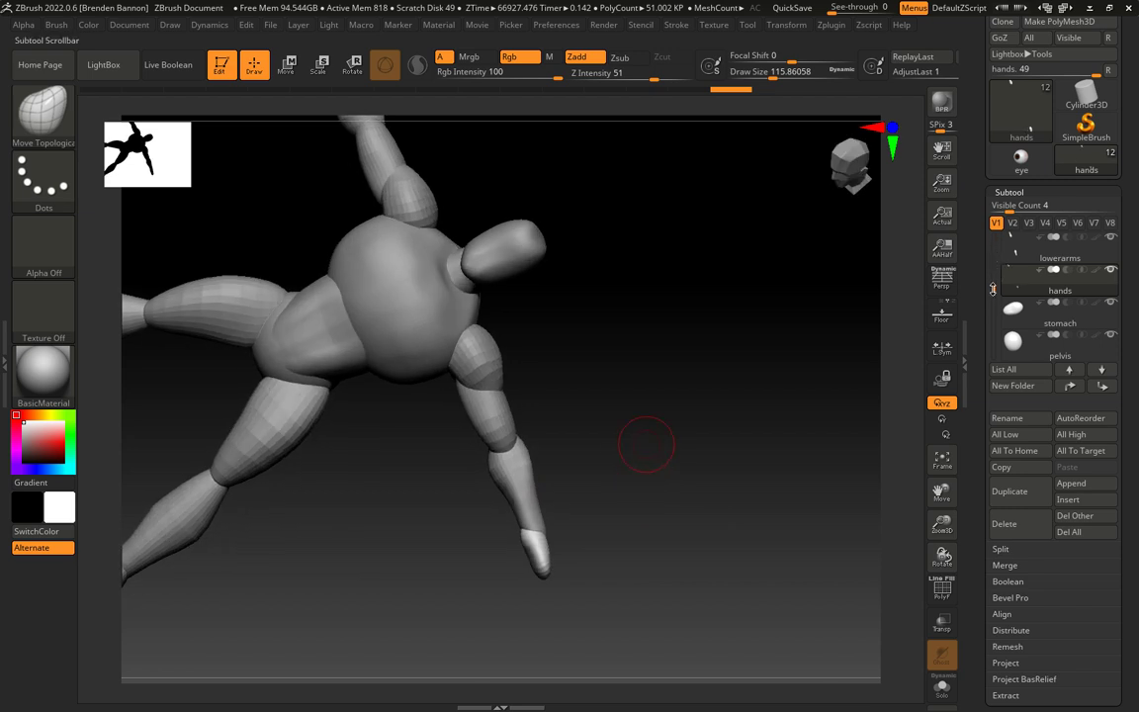
pyautogui.moveTo(992, 289); pyautogui.dragTo(989, 327)
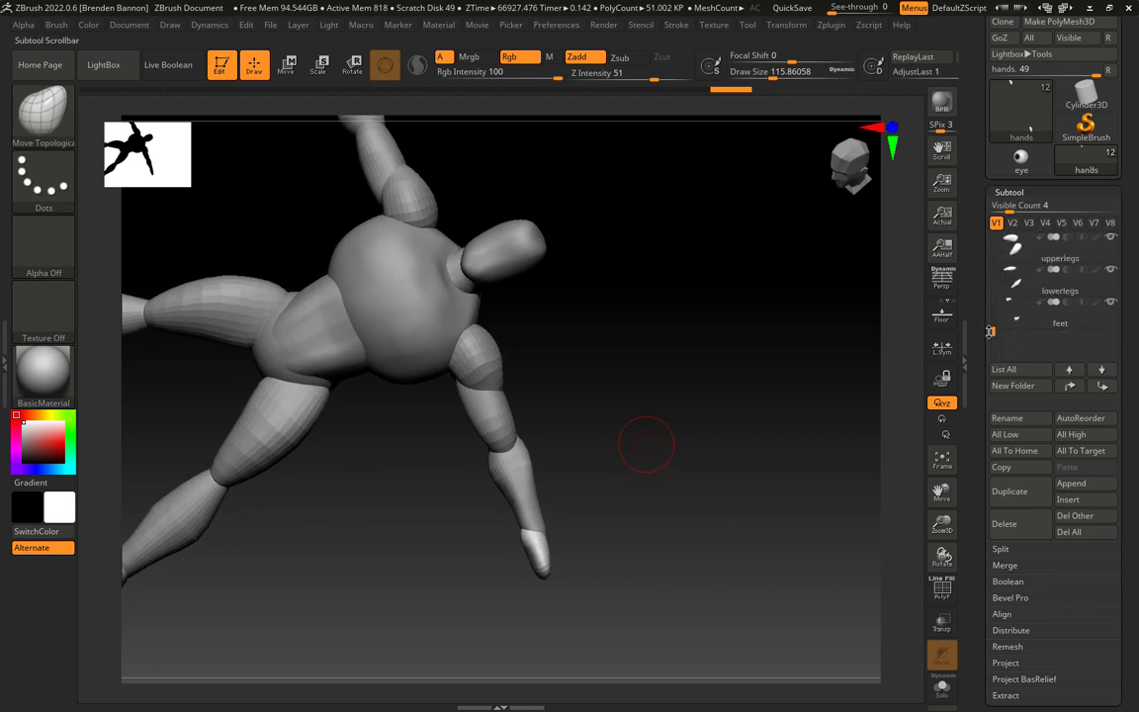
pyautogui.moveTo(684, 429)
pyautogui.mouseDown()
pyautogui.moveTo(661, 406)
pyautogui.moveTo(677, 408)
pyautogui.mouseUp()
pyautogui.click(1053, 259)
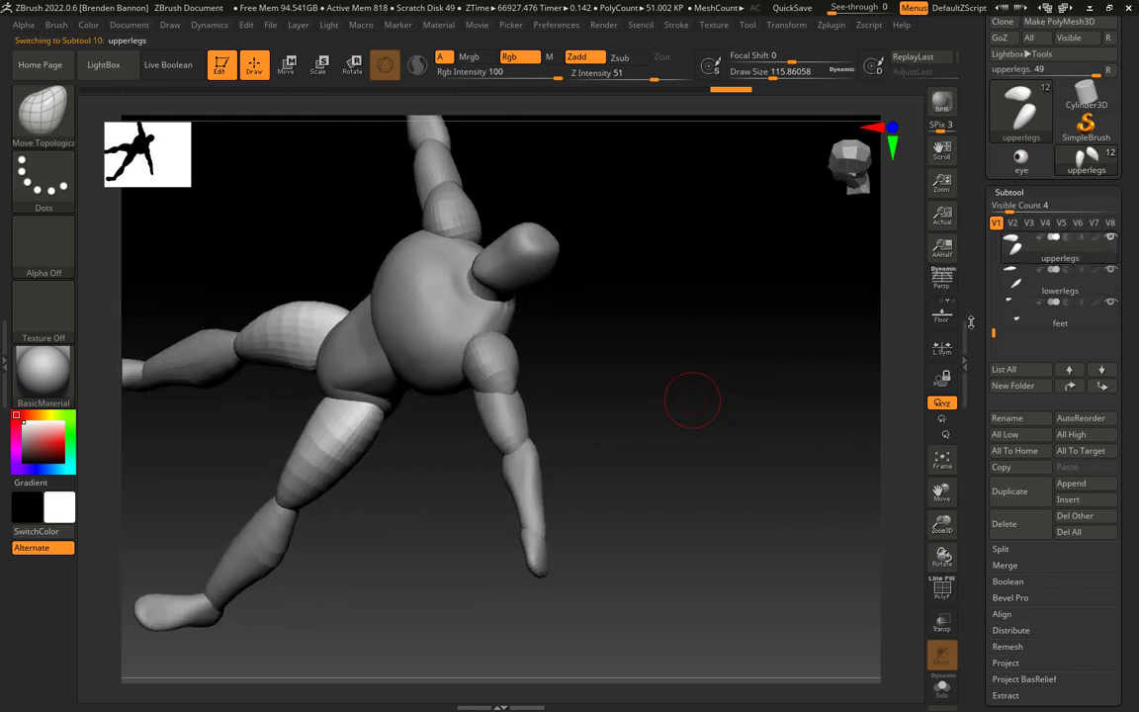
pyautogui.moveTo(760, 435)
pyautogui.mouseDown()
pyautogui.moveTo(783, 432)
pyautogui.moveTo(551, 545)
pyautogui.mouseUp()
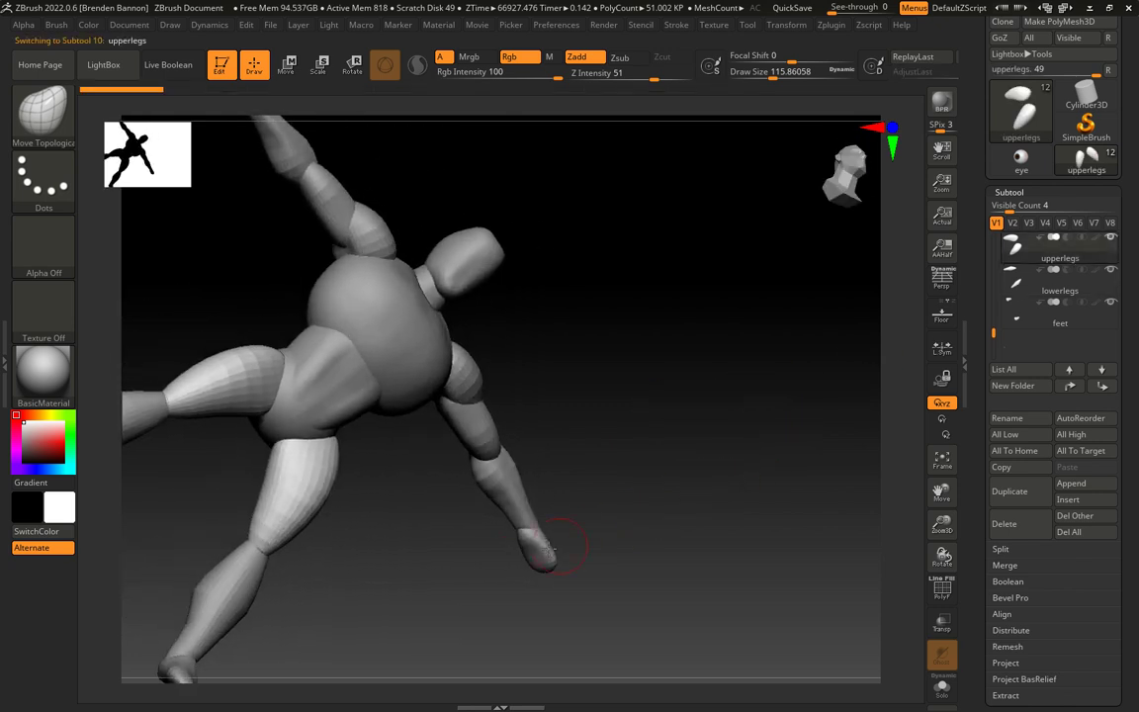
pyautogui.moveTo(440, 610); pyautogui.dragTo(423, 512)
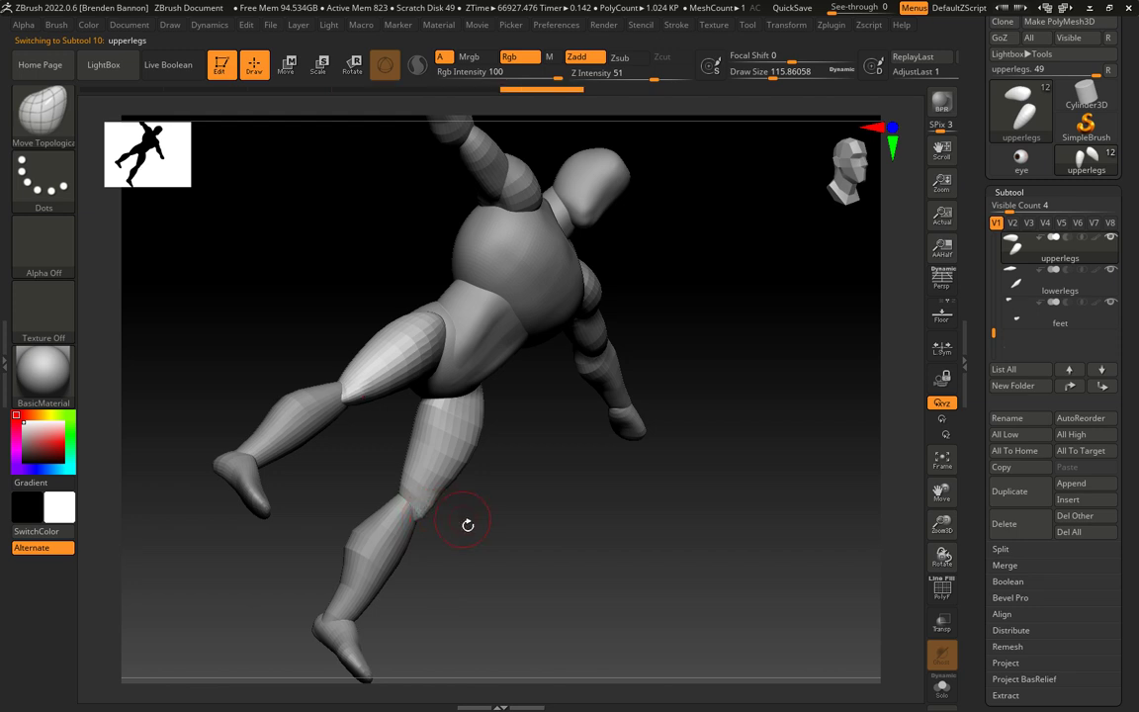
pyautogui.moveTo(465, 524); pyautogui.dragTo(432, 523)
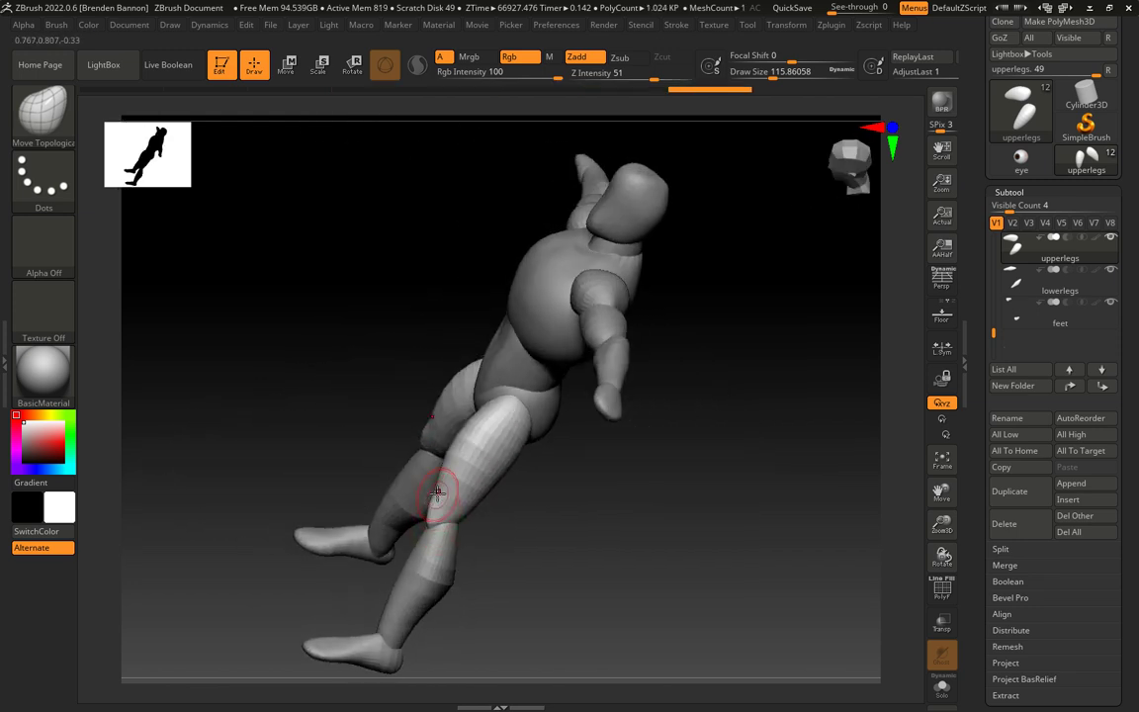
# Adjust the width of the thighs' knee ends and reshape the back of the lower thighs.
pyautogui.moveTo(521, 524); pyautogui.dragTo(569, 528)
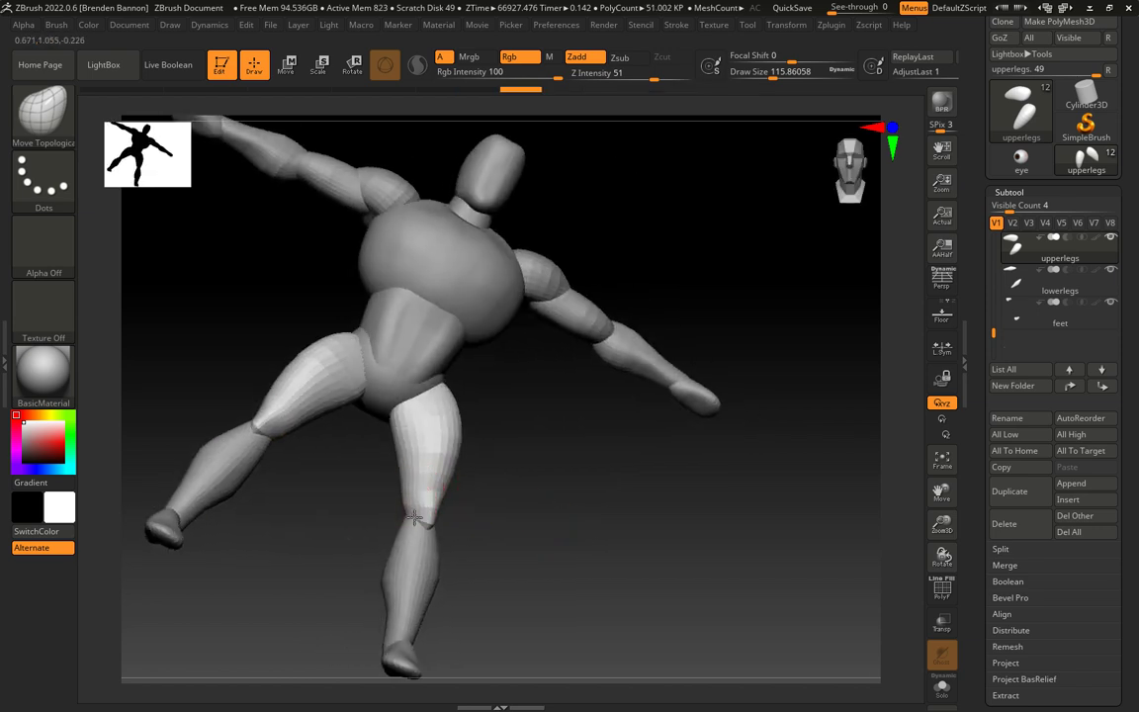
pyautogui.moveTo(414, 516)
pyautogui.mouseDown(button='right')
pyautogui.moveTo(467, 542)
pyautogui.moveTo(446, 509)
pyautogui.mouseUp(button='right')
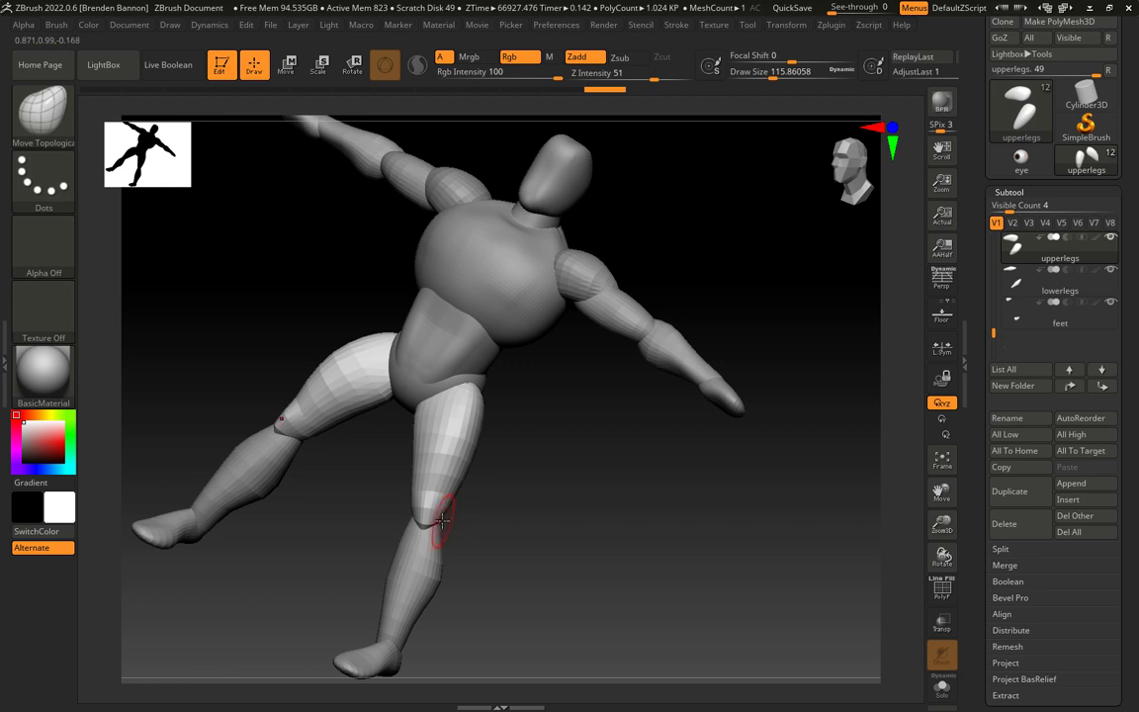
pyautogui.moveTo(374, 534); pyautogui.dragTo(406, 502, button='right')
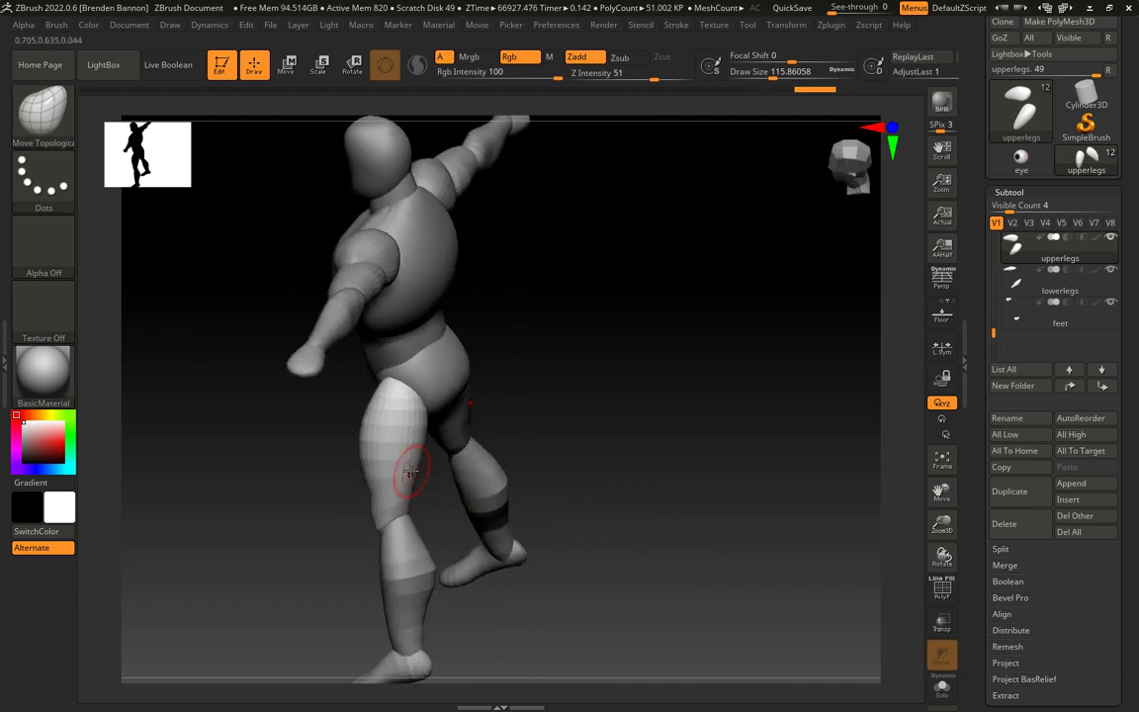
pyautogui.press('shift')
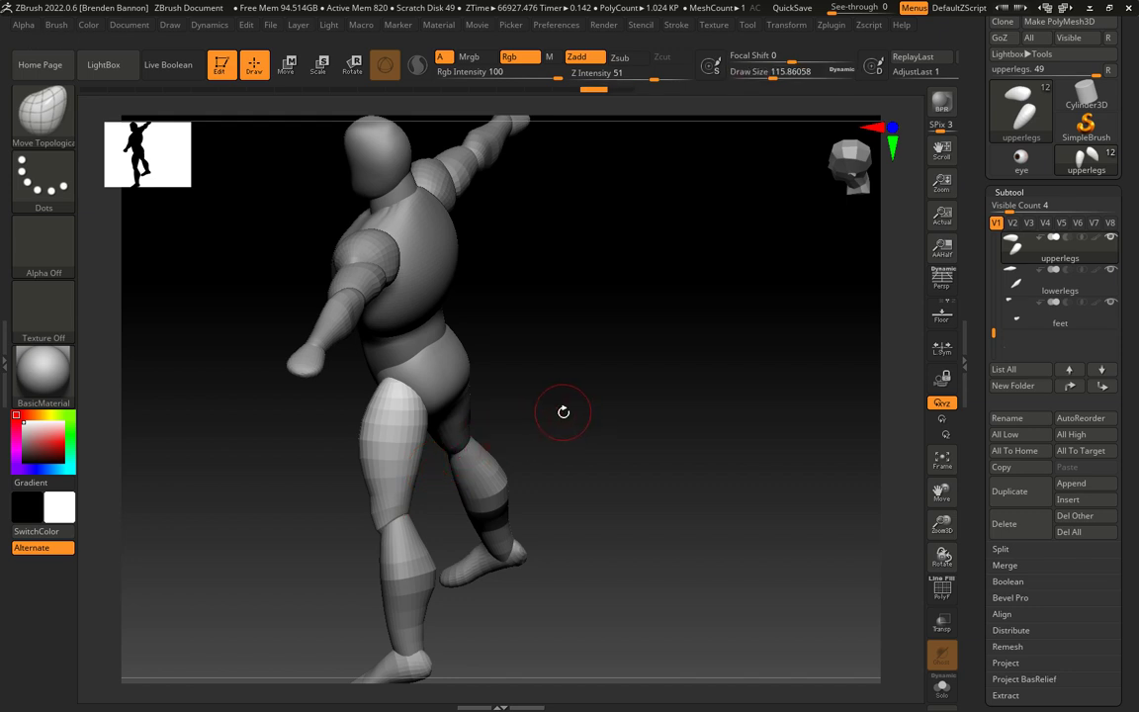
# Enlarge the Move Topological brush to a draw size of about 182 and reshape the thighs from the side, back and front.
pyautogui.press('s')
pyautogui.moveTo(560, 417); pyautogui.dragTo(570, 419)
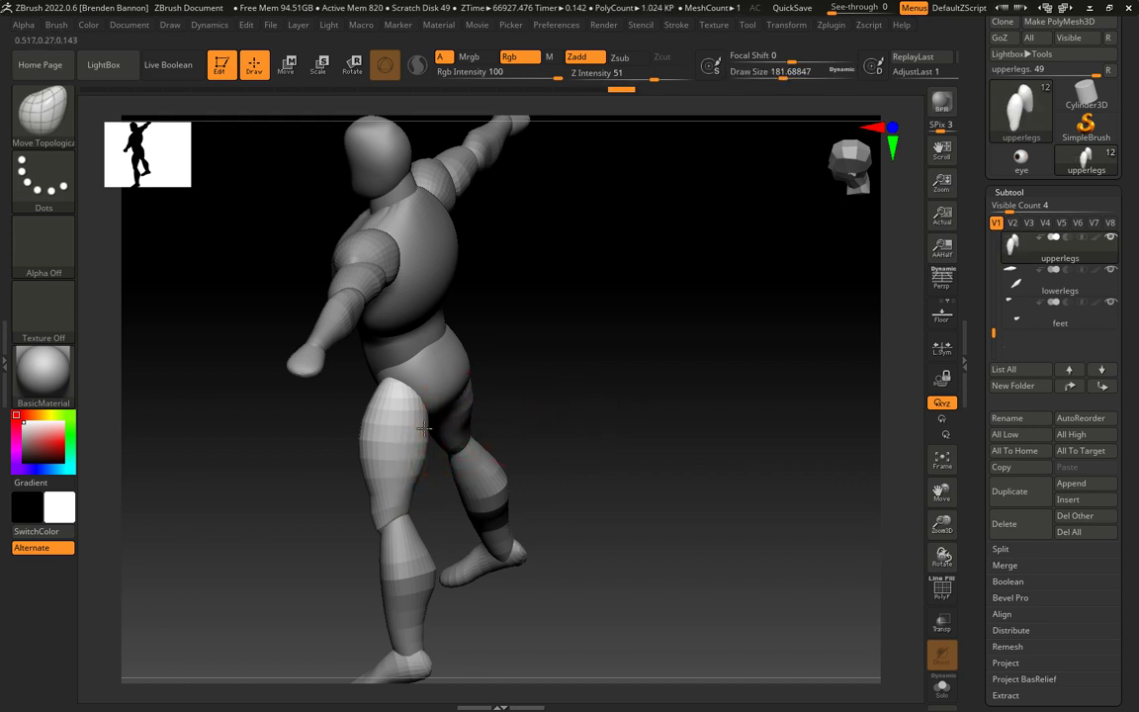
pyautogui.moveTo(635, 394); pyautogui.dragTo(516, 395, button='right')
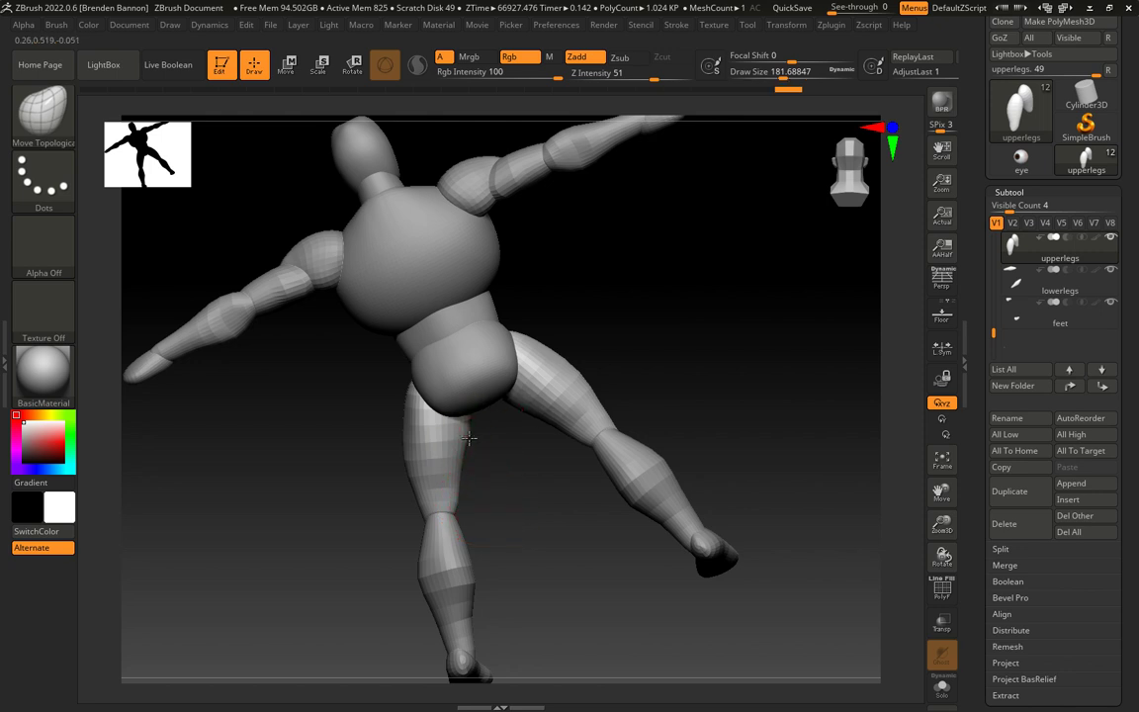
pyautogui.moveTo(566, 411); pyautogui.dragTo(489, 409)
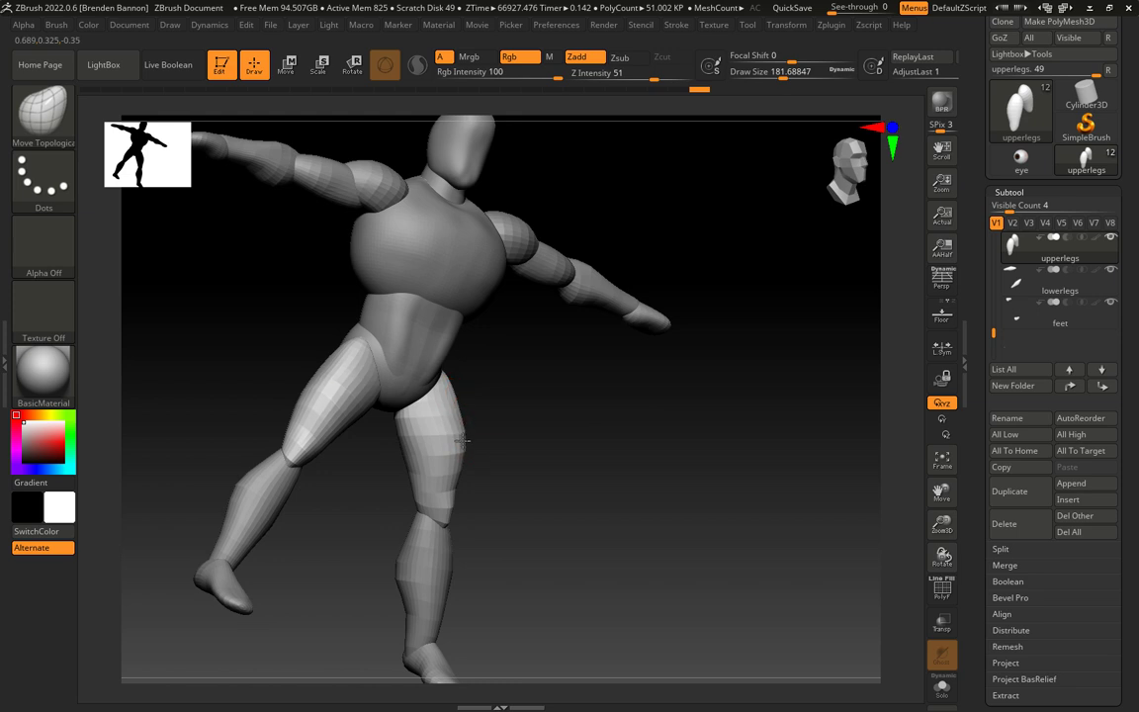
pyautogui.moveTo(460, 456); pyautogui.dragTo(419, 523)
# Reduce the draw size to about 120 and refine the inner and outer contours of the lower thighs above the knees.
pyautogui.press('s')
pyautogui.moveTo(580, 467); pyautogui.dragTo(572, 469)
pyautogui.moveTo(590, 469); pyautogui.dragTo(566, 474)
pyautogui.moveTo(432, 481); pyautogui.dragTo(552, 464)
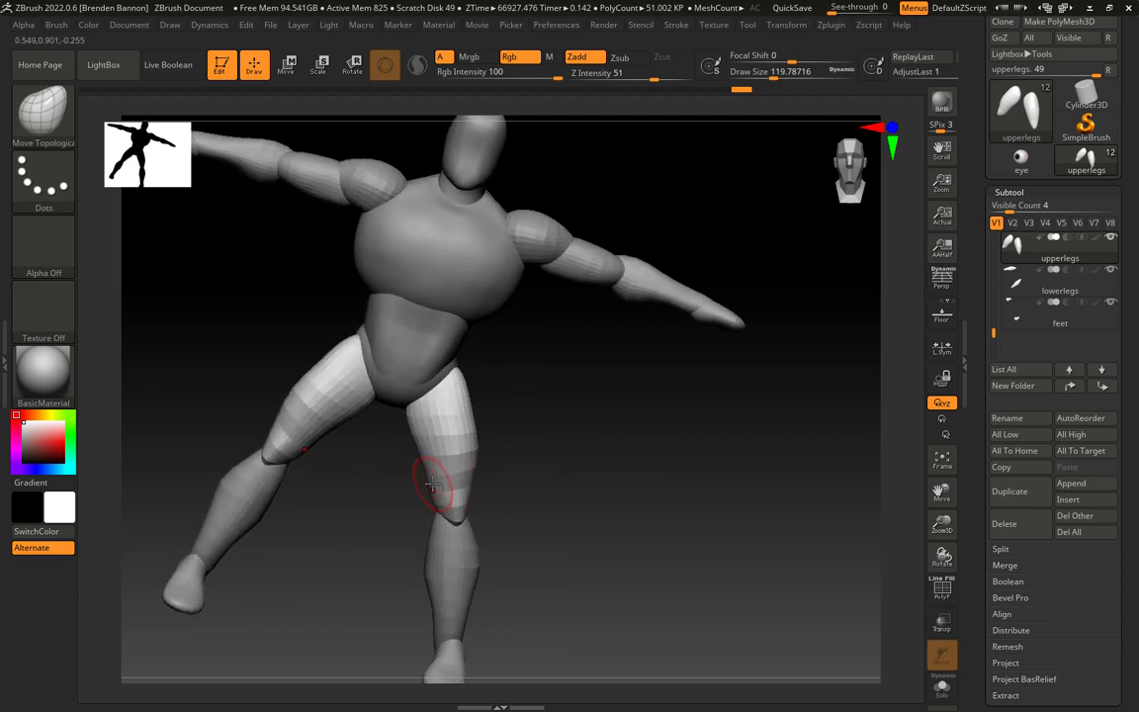
pyautogui.moveTo(432, 483)
pyautogui.mouseDown()
pyautogui.moveTo(531, 477)
pyautogui.moveTo(432, 483)
pyautogui.mouseUp()
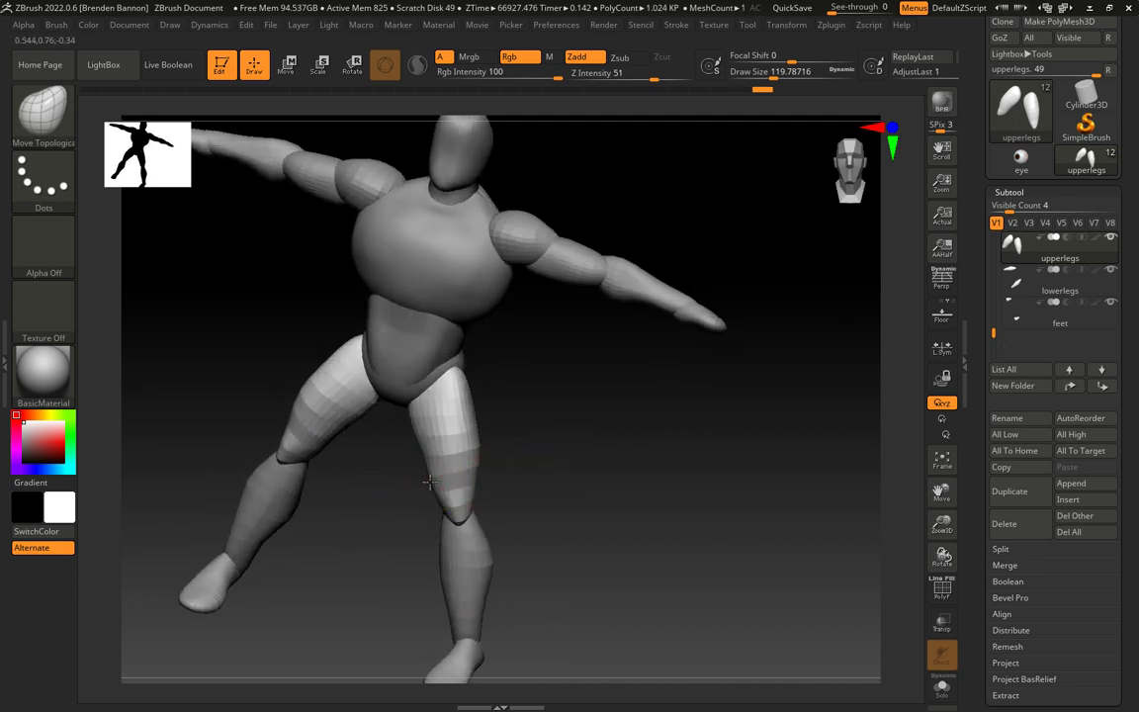
pyautogui.moveTo(553, 452)
pyautogui.mouseDown()
pyautogui.moveTo(542, 458)
pyautogui.moveTo(600, 453)
pyautogui.moveTo(540, 446)
pyautogui.moveTo(559, 450)
pyautogui.moveTo(465, 464)
pyautogui.moveTo(478, 470)
pyautogui.mouseUp()
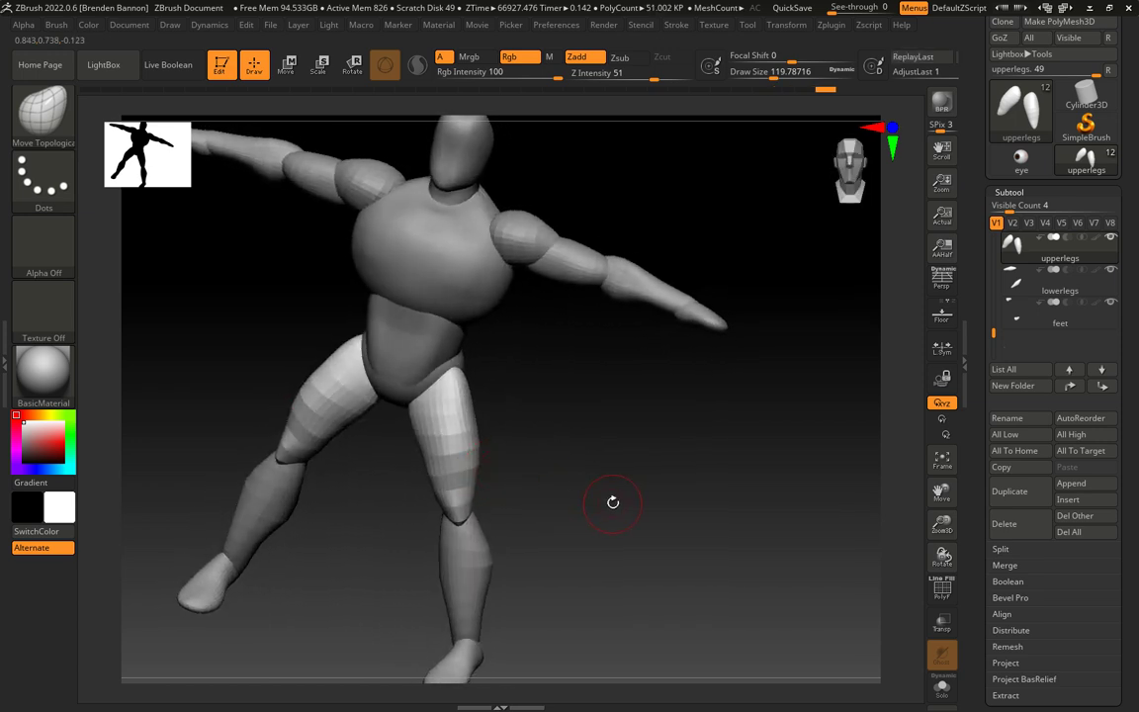
# Make the lowerlegs the active subtool and reshape the calves and shins from the front and three-quarter views.
pyautogui.click(1050, 281)
pyautogui.moveTo(690, 488)
pyautogui.mouseDown()
pyautogui.moveTo(674, 495)
pyautogui.moveTo(712, 493)
pyautogui.moveTo(600, 511)
pyautogui.moveTo(584, 458)
pyautogui.mouseUp()
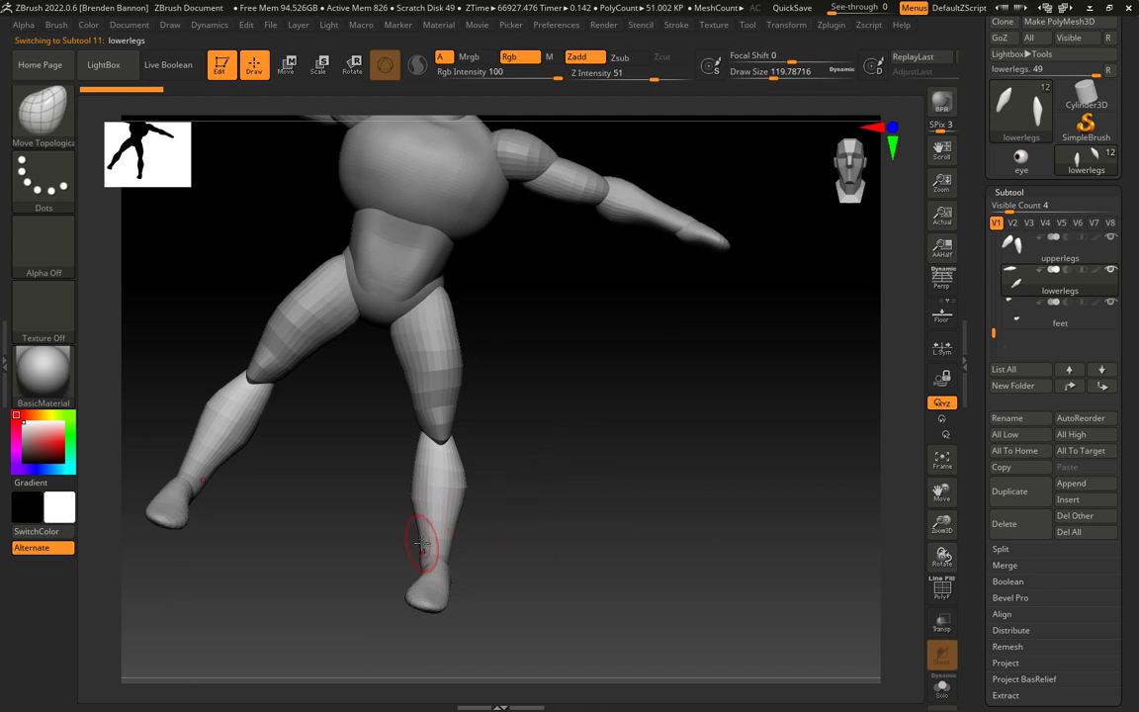
pyautogui.moveTo(420, 546); pyautogui.dragTo(427, 547)
pyautogui.moveTo(415, 522); pyautogui.dragTo(428, 467)
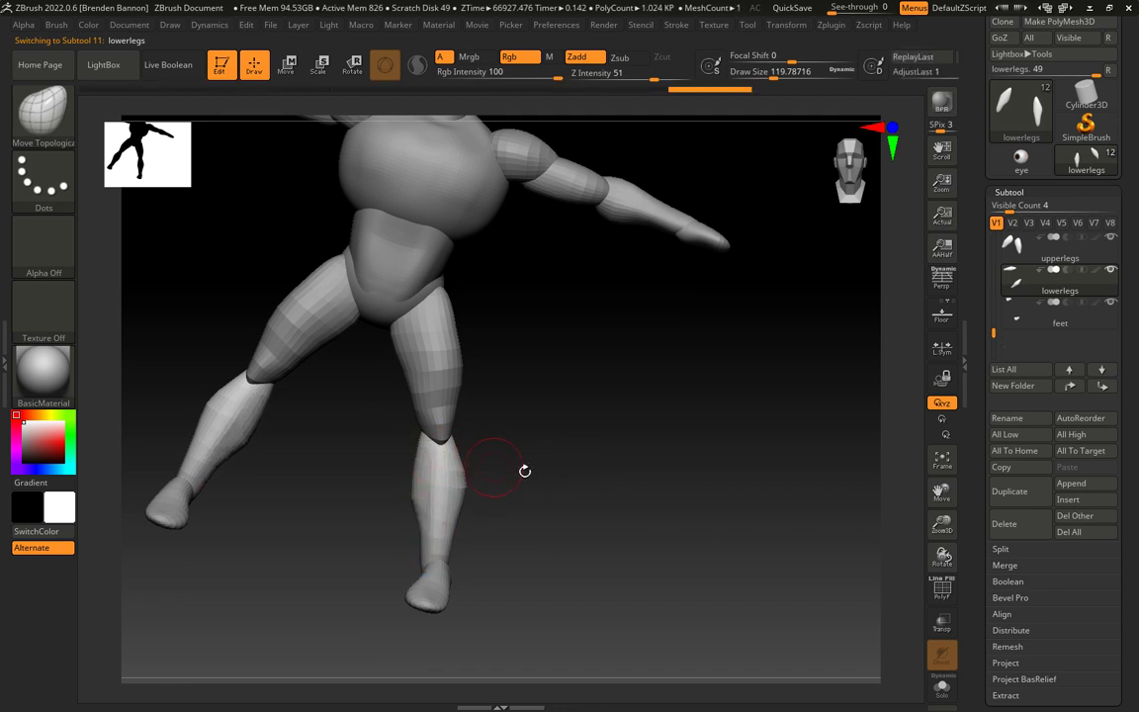
pyautogui.moveTo(523, 470); pyautogui.dragTo(577, 458)
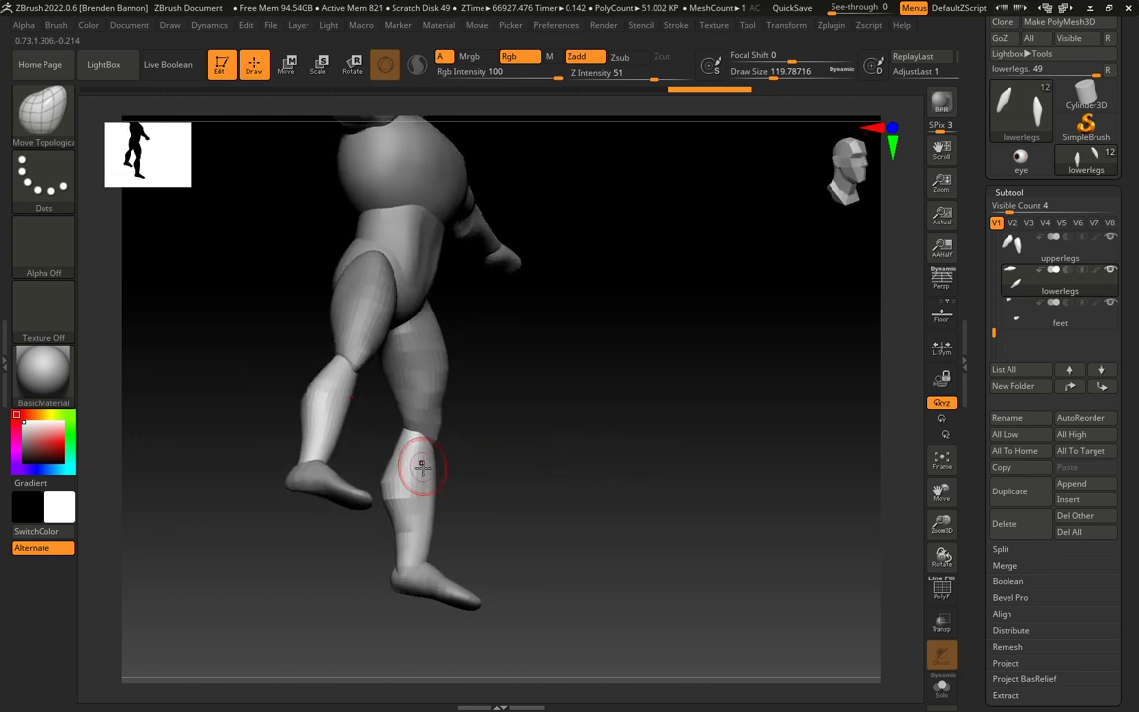
pyautogui.moveTo(526, 537); pyautogui.dragTo(446, 519)
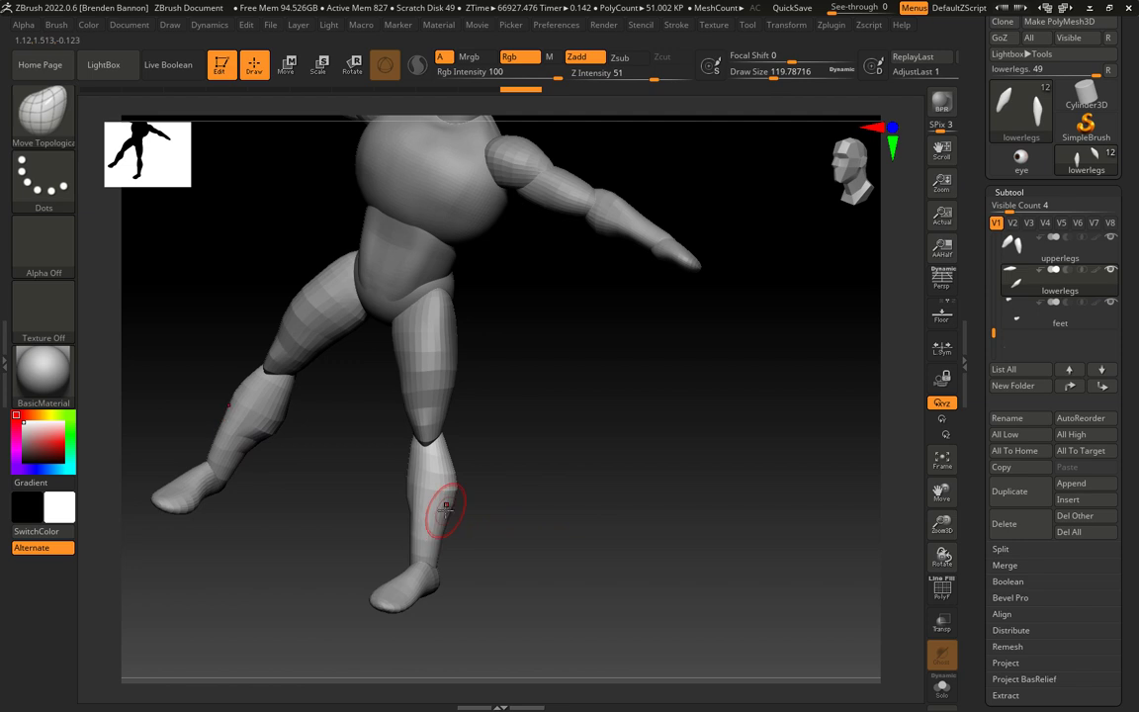
# Shape the shin line in side view and the calf muscles from behind.
pyautogui.moveTo(520, 529); pyautogui.dragTo(431, 533)
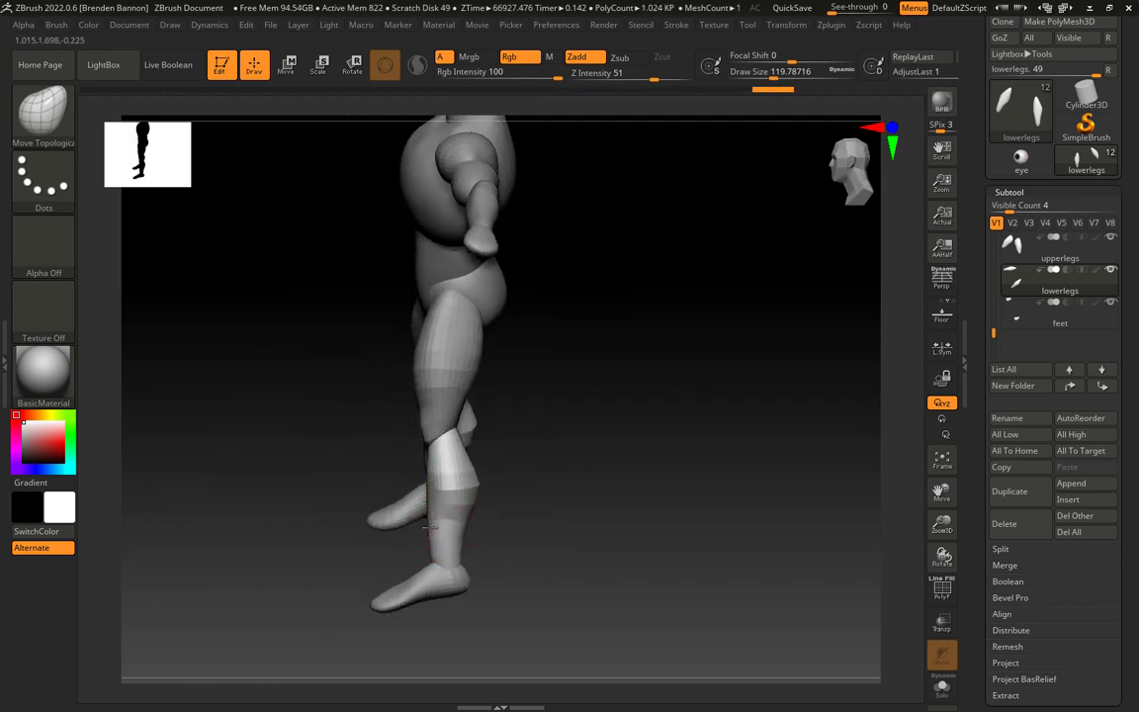
pyautogui.moveTo(476, 538); pyautogui.dragTo(472, 506)
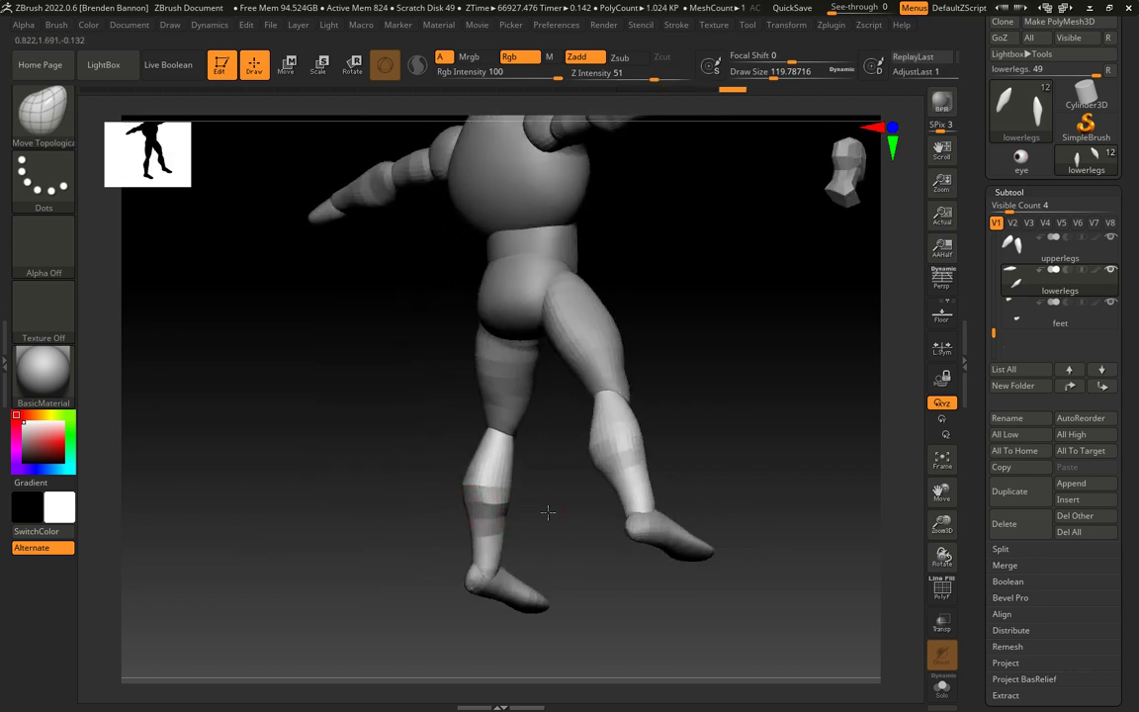
pyautogui.moveTo(542, 511)
pyautogui.mouseDown()
pyautogui.moveTo(595, 506)
pyautogui.moveTo(631, 472)
pyautogui.moveTo(556, 476)
pyautogui.moveTo(481, 447)
pyautogui.mouseUp()
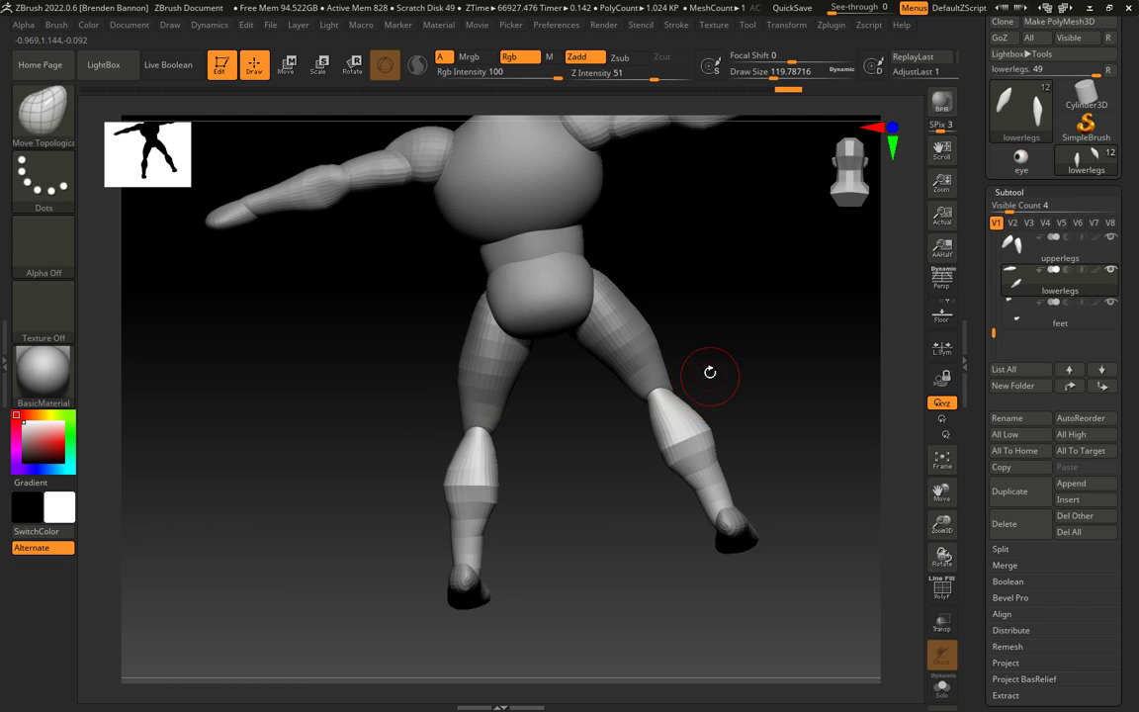
pyautogui.moveTo(712, 374)
pyautogui.mouseDown()
pyautogui.moveTo(673, 419)
pyautogui.moveTo(701, 420)
pyautogui.moveTo(686, 430)
pyautogui.moveTo(720, 424)
pyautogui.moveTo(565, 436)
pyautogui.moveTo(547, 465)
pyautogui.moveTo(491, 432)
pyautogui.moveTo(470, 443)
pyautogui.mouseUp()
# Make the upperlegs the active subtool and adjust the thighs' knee ends from the back and side.
pyautogui.click(1070, 253)
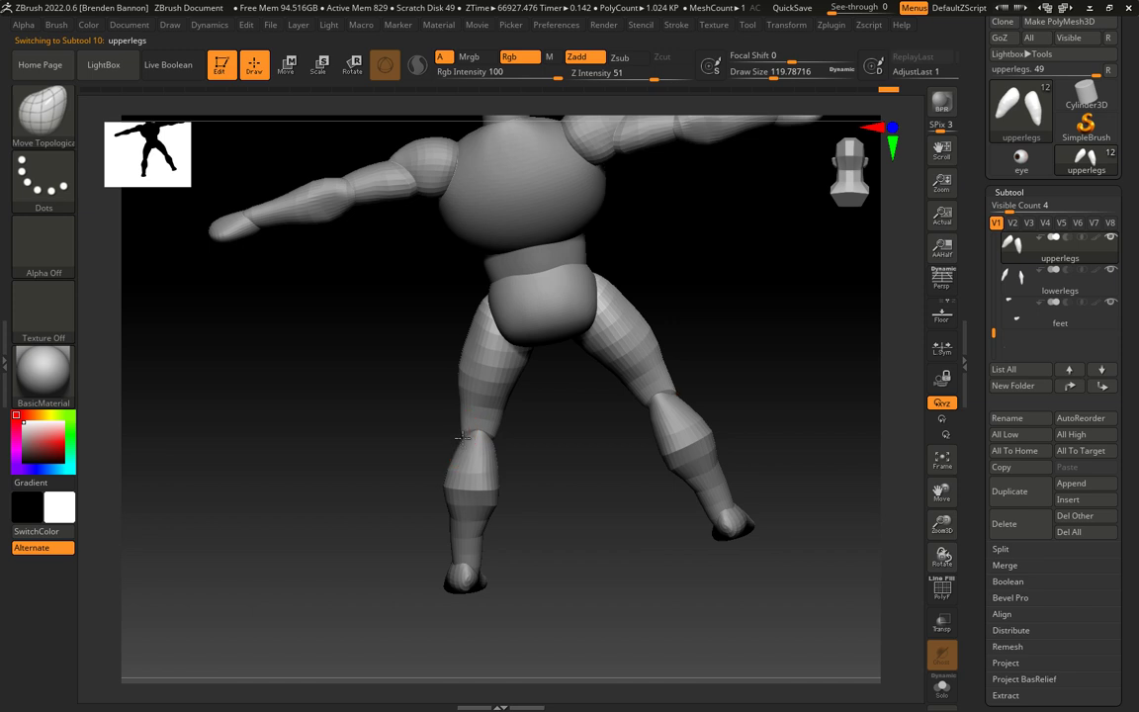
pyautogui.moveTo(521, 526); pyautogui.dragTo(627, 467)
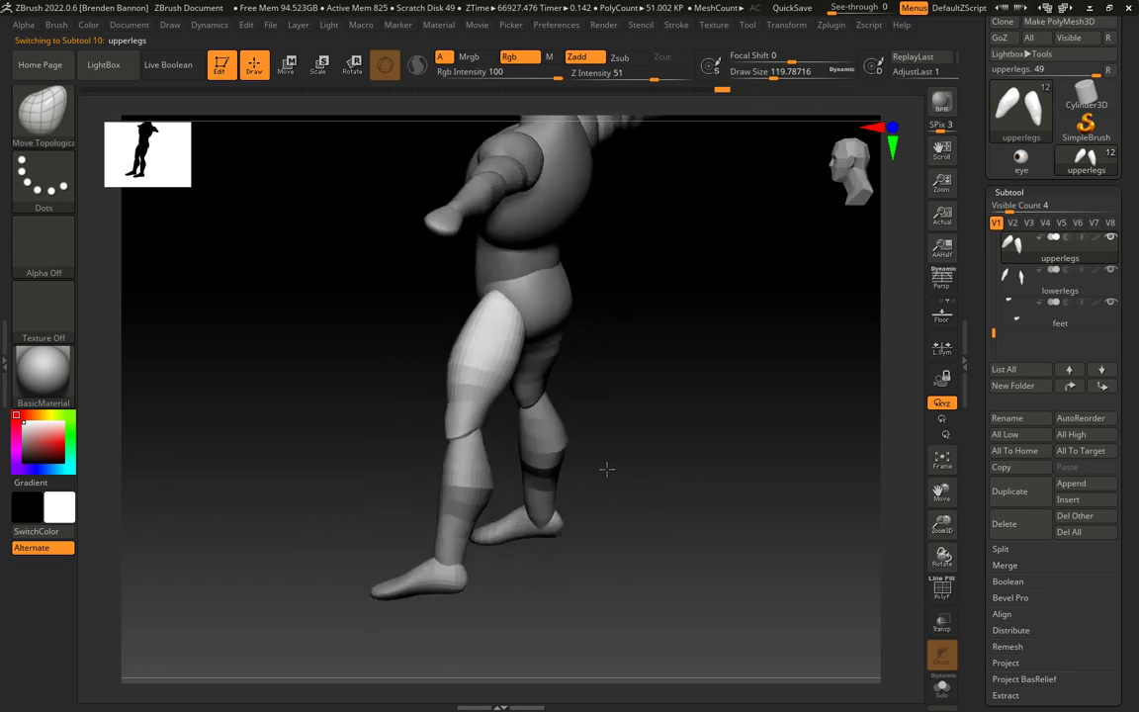
pyautogui.moveTo(606, 468); pyautogui.dragTo(682, 493)
# Return to the lowerlegs subtool and refine the ankle ends with a draw size of about 62.
pyautogui.press('Down')
pyautogui.press('Down')
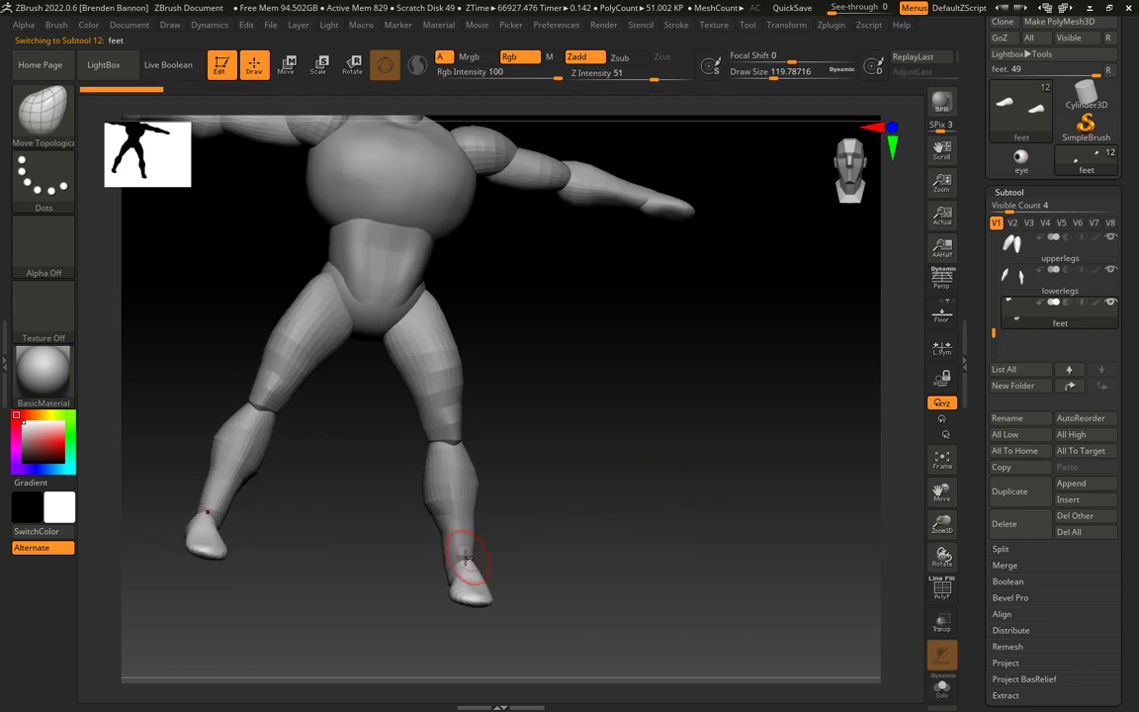
pyautogui.press('Up')
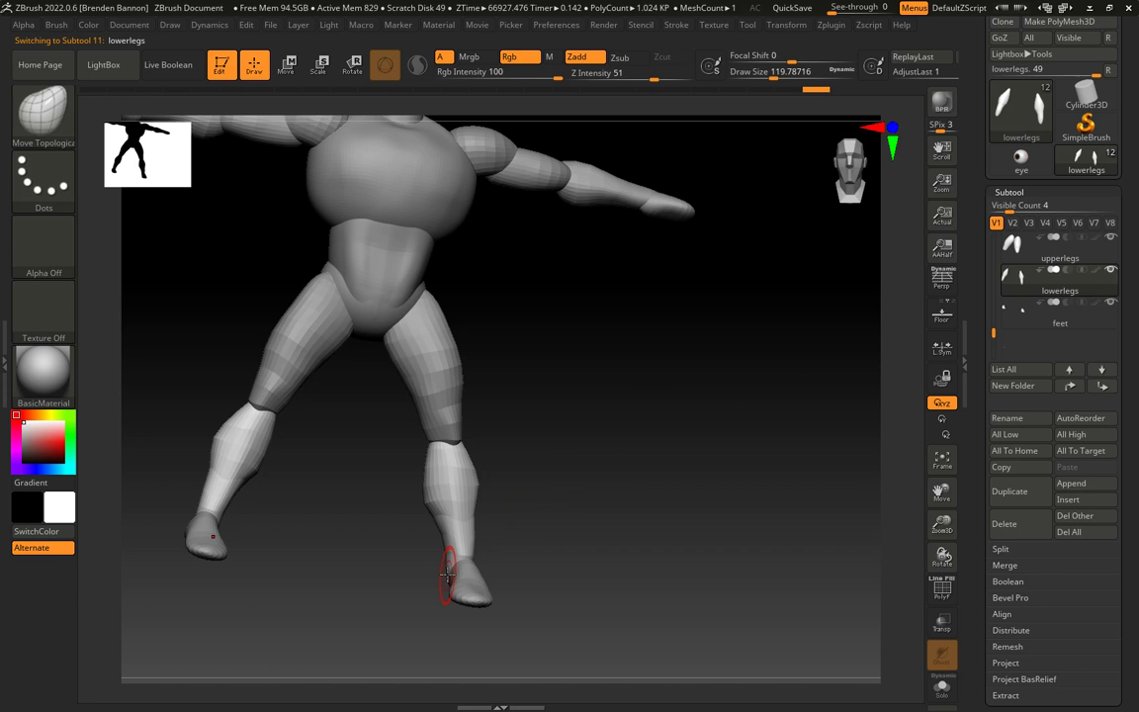
pyautogui.moveTo(448, 555)
pyautogui.mouseDown()
pyautogui.moveTo(514, 561)
pyautogui.moveTo(432, 549)
pyautogui.moveTo(447, 541)
pyautogui.moveTo(428, 583)
pyautogui.moveTo(447, 556)
pyautogui.mouseUp()
pyautogui.press('s')
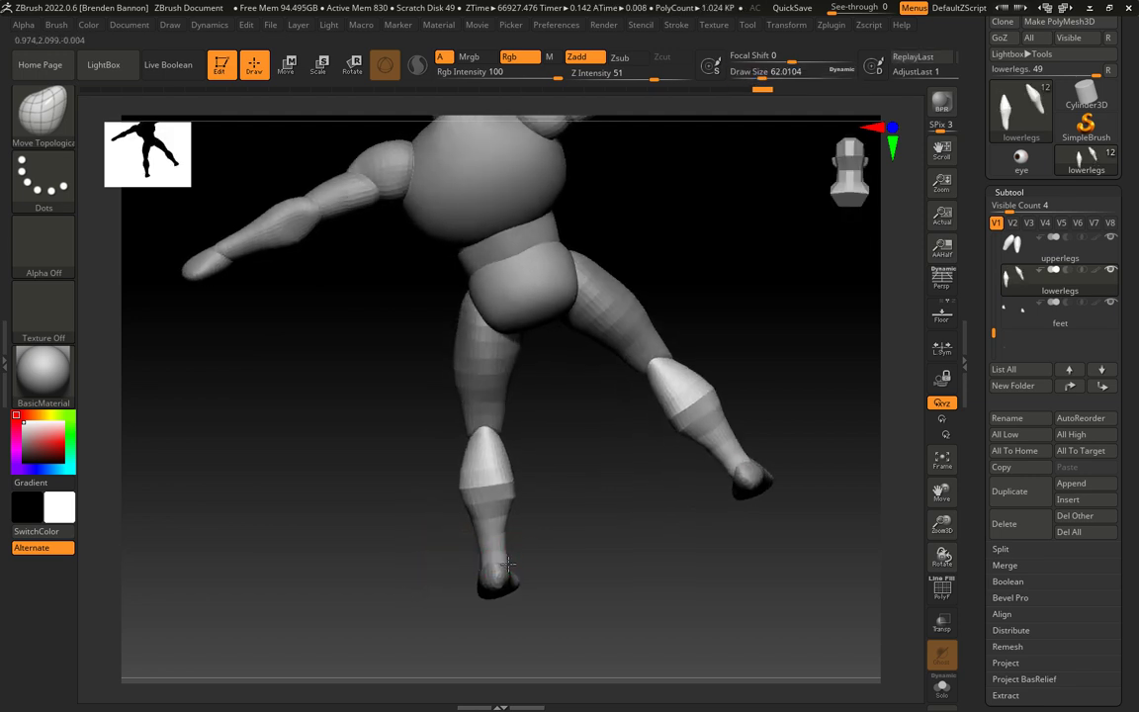
# Make the feet the active subtool and reshape the heels and ankles with a draw size of about 77.
pyautogui.click(1031, 312)
pyautogui.moveTo(608, 491)
pyautogui.mouseDown()
pyautogui.moveTo(630, 549)
pyautogui.moveTo(663, 543)
pyautogui.moveTo(611, 553)
pyautogui.mouseUp()
pyautogui.press('s')
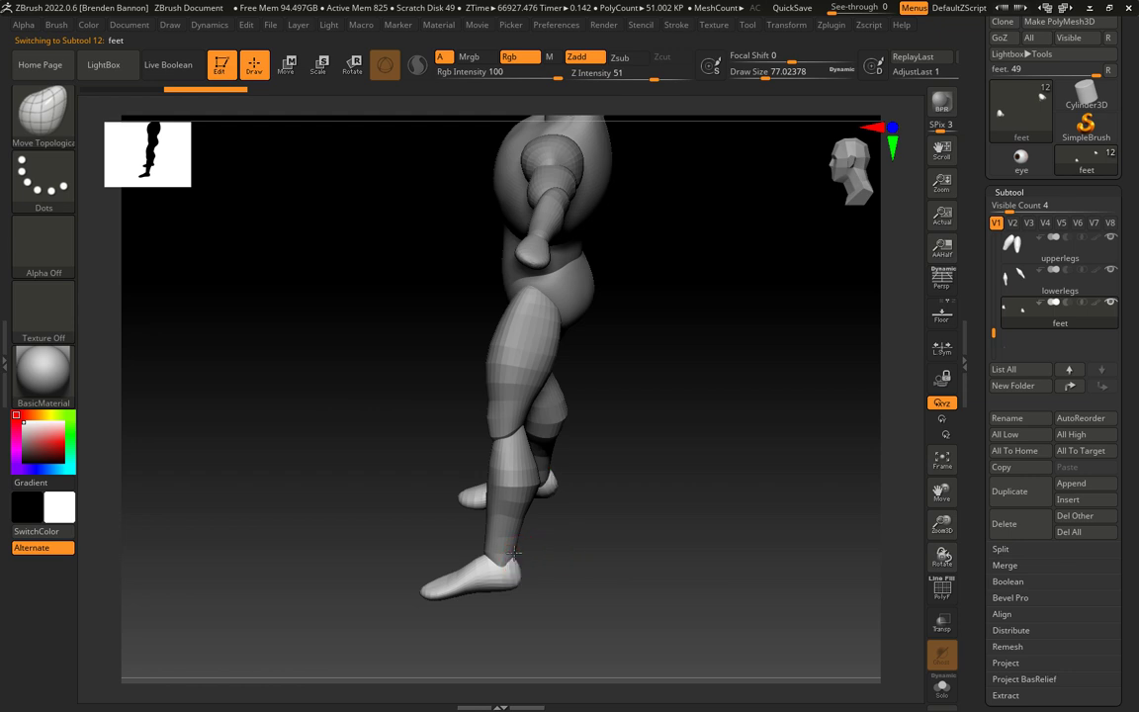
pyautogui.moveTo(522, 578); pyautogui.dragTo(526, 575)
pyautogui.moveTo(615, 568); pyautogui.dragTo(516, 580)
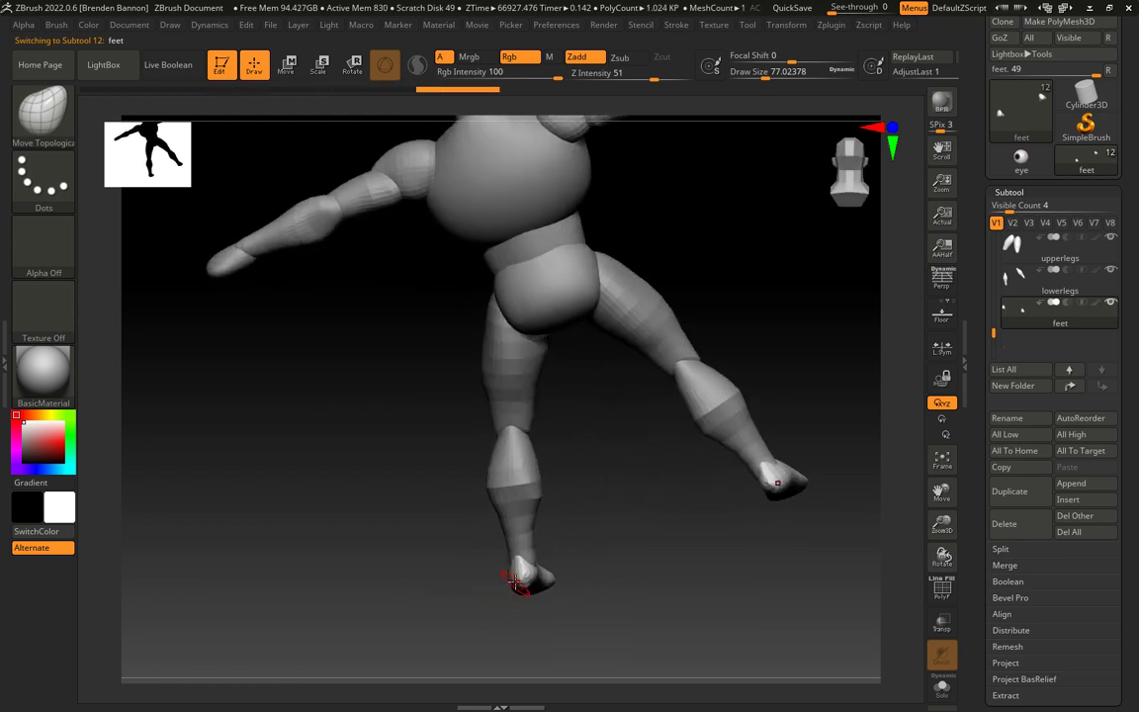
pyautogui.moveTo(523, 501); pyautogui.dragTo(607, 524)
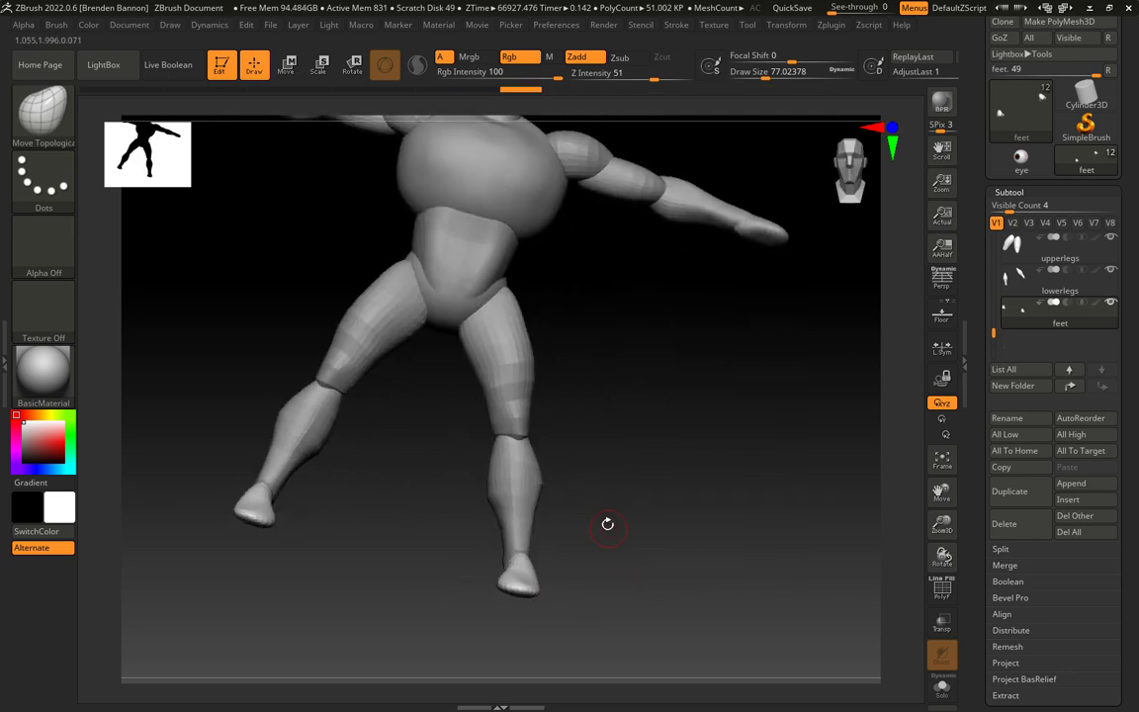
# Raise the draw size to about 120 and reshape the feet's outer edges and heels from the front, side and back.
pyautogui.click(841, 166)
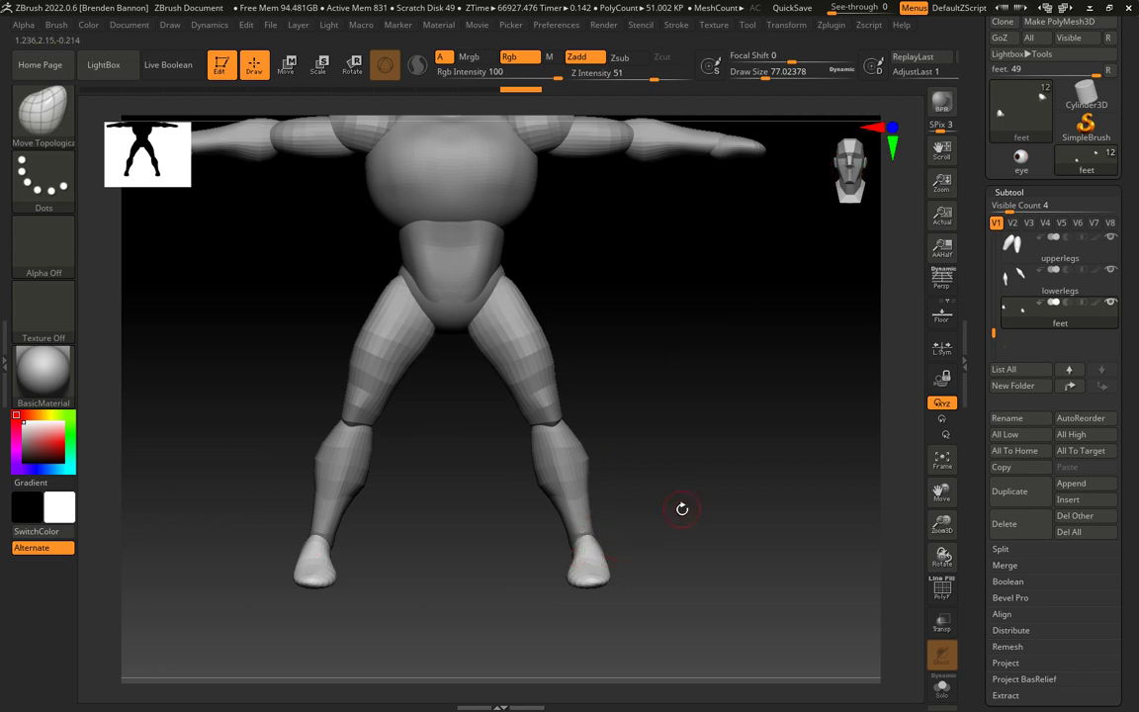
pyautogui.press('s')
pyautogui.moveTo(681, 511); pyautogui.dragTo(691, 514)
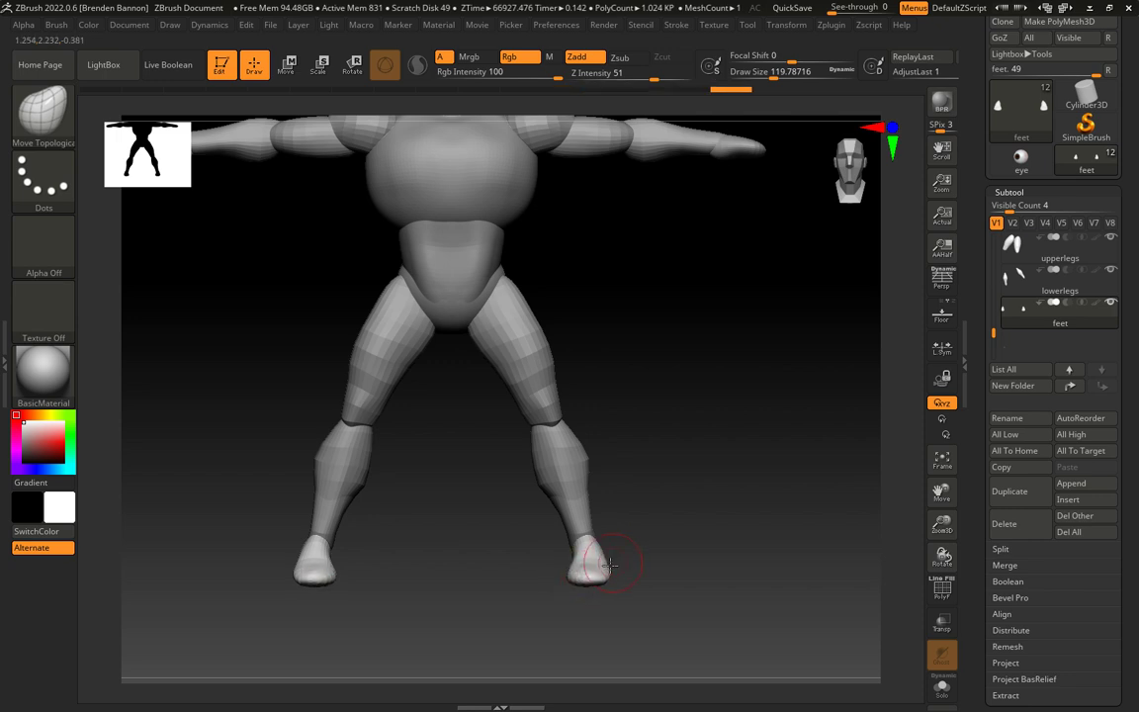
pyautogui.moveTo(661, 572); pyautogui.dragTo(691, 554)
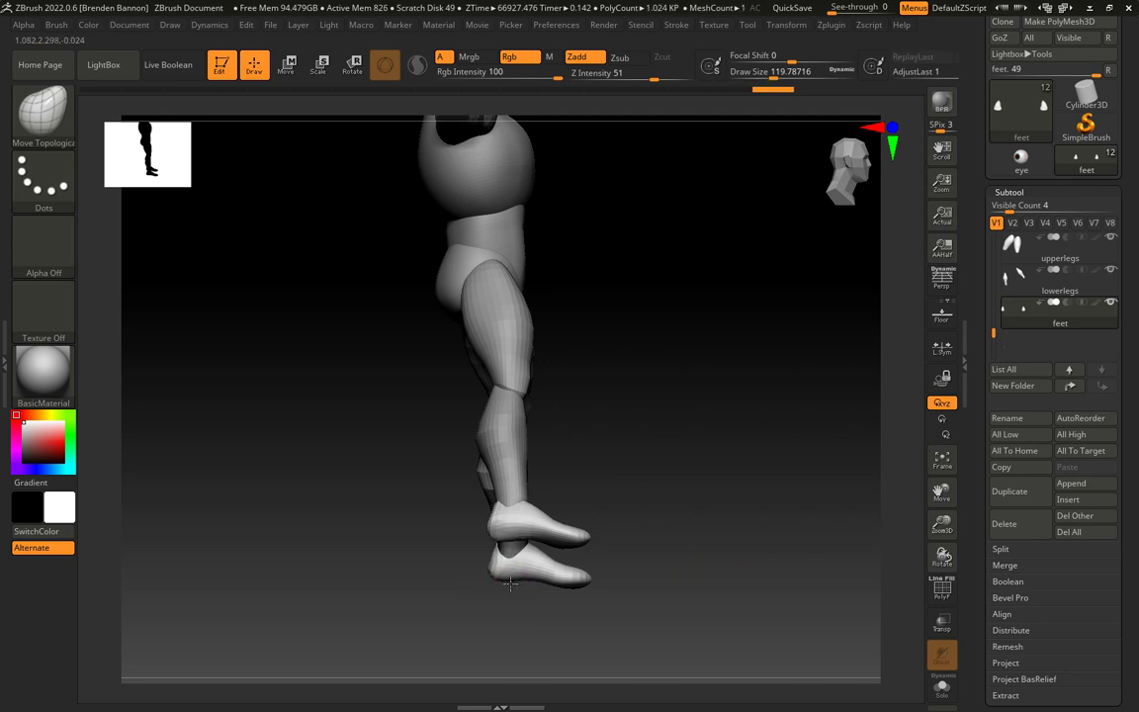
pyautogui.moveTo(480, 518)
pyautogui.mouseDown()
pyautogui.moveTo(693, 537)
pyautogui.moveTo(605, 559)
pyautogui.moveTo(498, 566)
pyautogui.moveTo(508, 571)
pyautogui.mouseUp()
pyautogui.moveTo(579, 585); pyautogui.dragTo(510, 573)
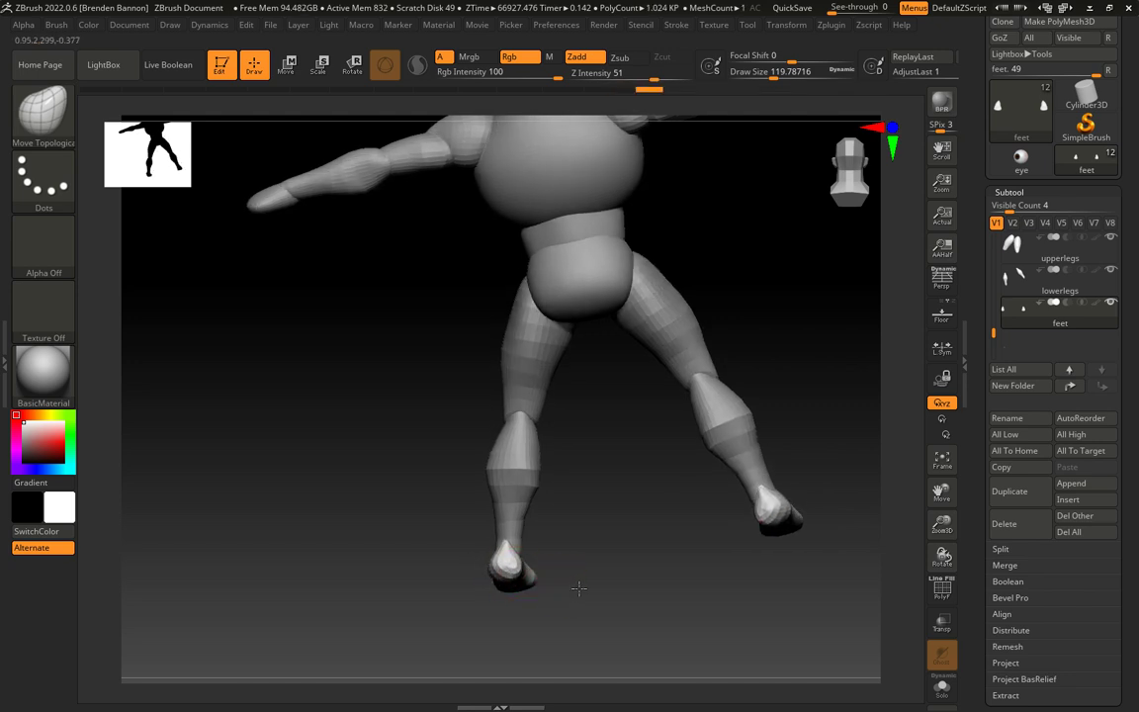
# Refine the feet's soles and insteps from several angles and check the whole figure's proportions.
pyautogui.moveTo(579, 589)
pyautogui.mouseDown()
pyautogui.moveTo(524, 610)
pyautogui.moveTo(539, 571)
pyautogui.moveTo(554, 569)
pyautogui.mouseUp()
pyautogui.moveTo(637, 560)
pyautogui.mouseDown()
pyautogui.moveTo(605, 534)
pyautogui.moveTo(590, 494)
pyautogui.moveTo(651, 530)
pyautogui.moveTo(553, 526)
pyautogui.moveTo(569, 522)
pyautogui.mouseUp()
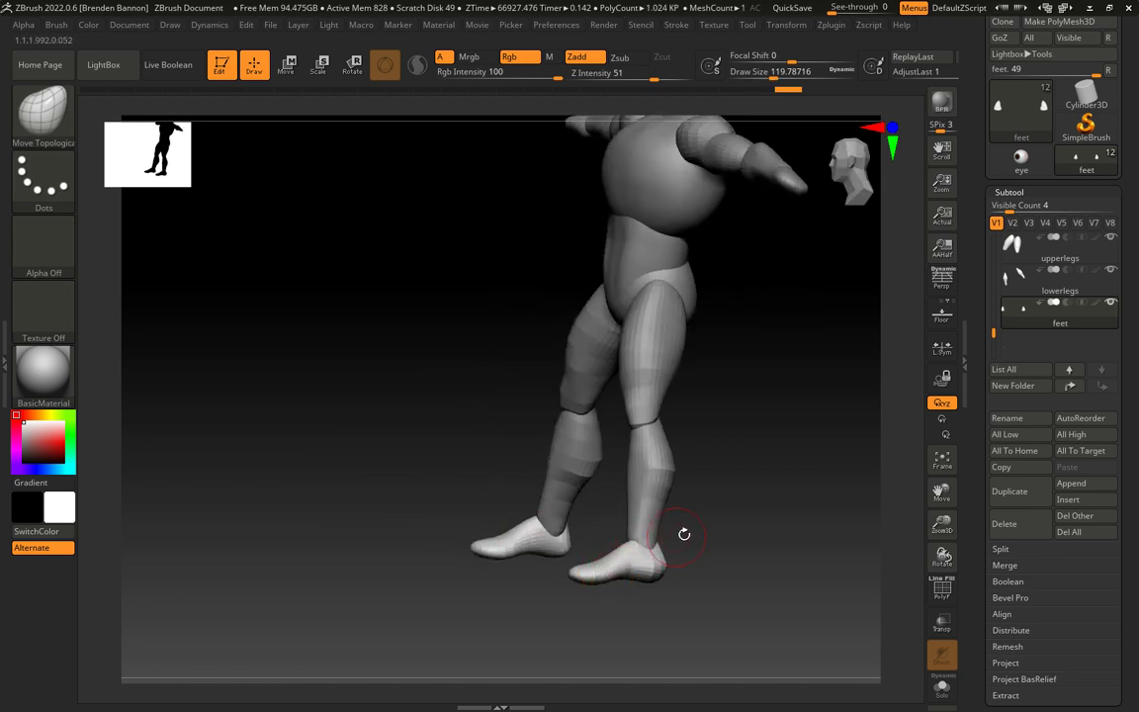
pyautogui.moveTo(681, 530); pyautogui.dragTo(628, 565)
pyautogui.moveTo(694, 534); pyautogui.dragTo(611, 487)
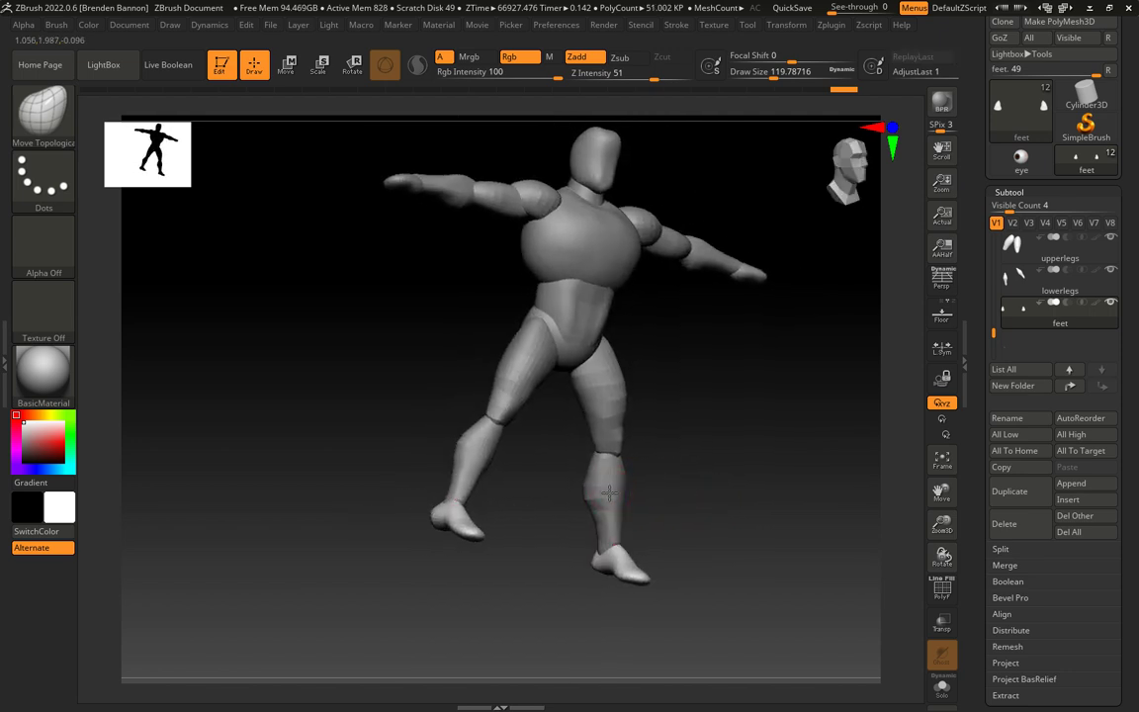
pyautogui.moveTo(640, 416); pyautogui.dragTo(621, 476)
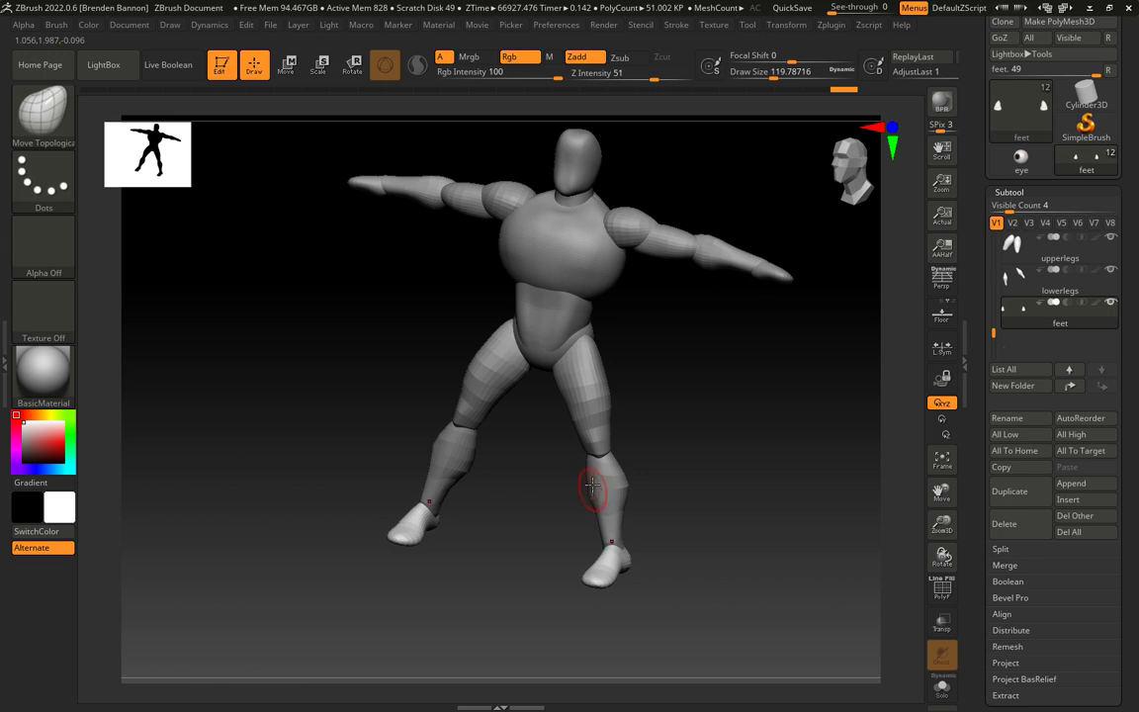
pyautogui.moveTo(619, 447); pyautogui.dragTo(602, 489, button='right')
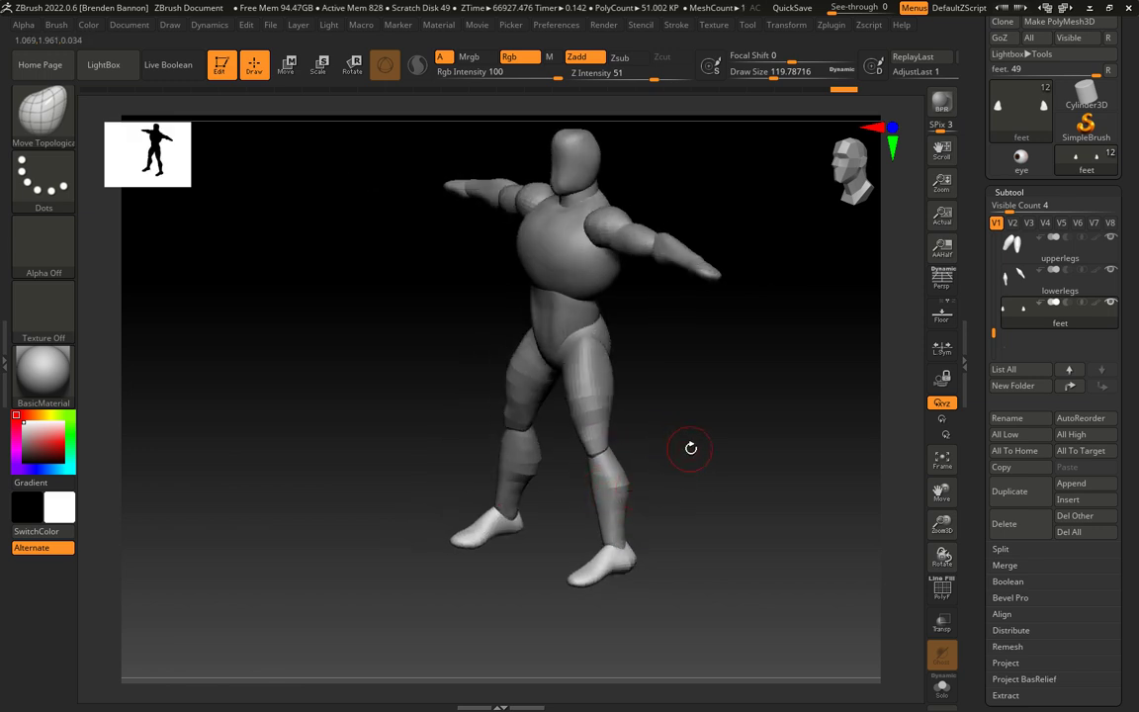
pyautogui.moveTo(690, 447); pyautogui.dragTo(739, 435, button='right')
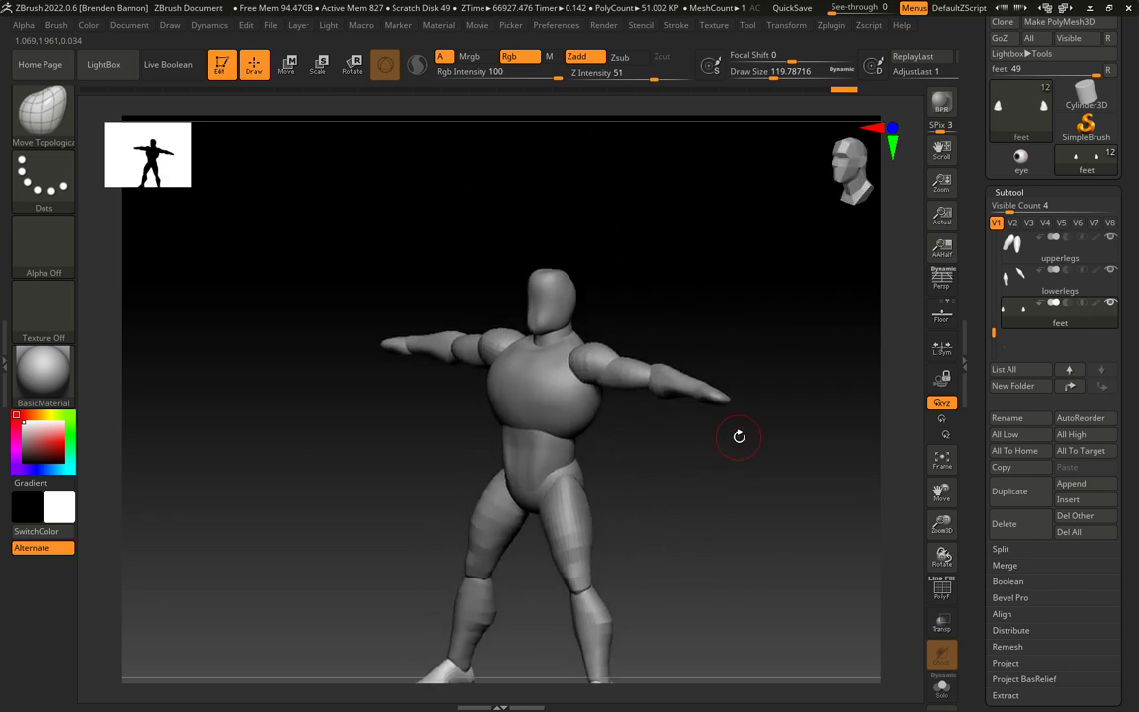
# Make the head (bannon_basicbody2) the active subtool and reshape its crown with a draw size of about 167.
pyautogui.scroll(5, 1058, 287)
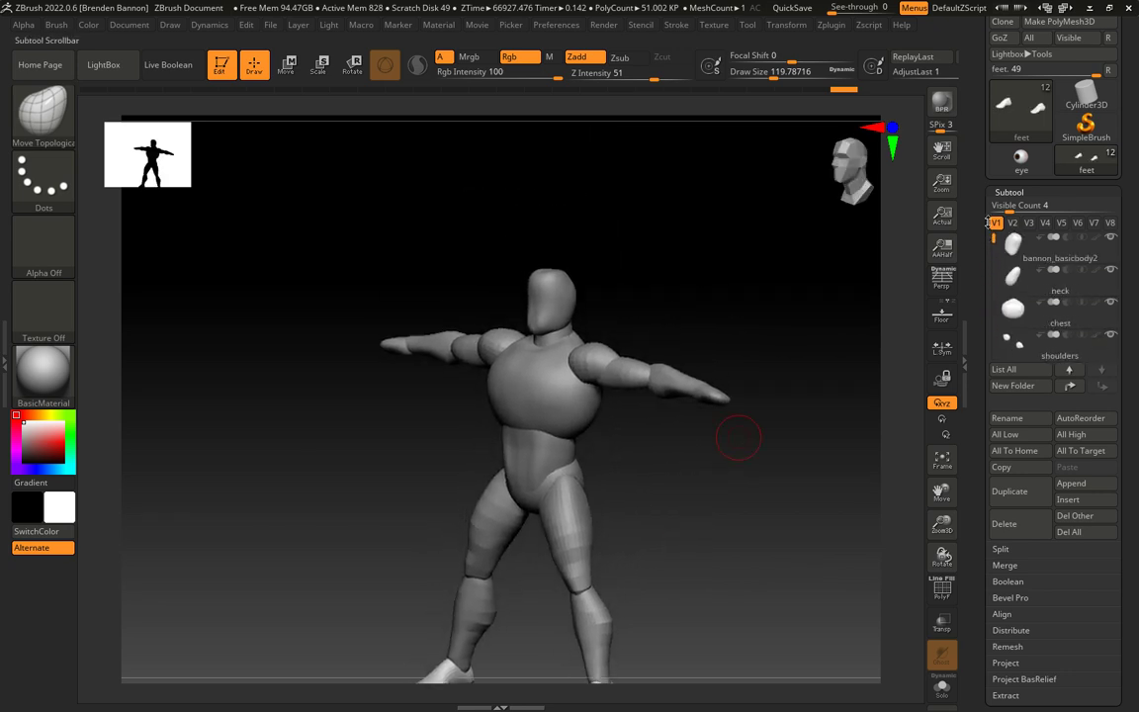
pyautogui.click(1105, 254)
pyautogui.moveTo(850, 336); pyautogui.dragTo(614, 274, button='right')
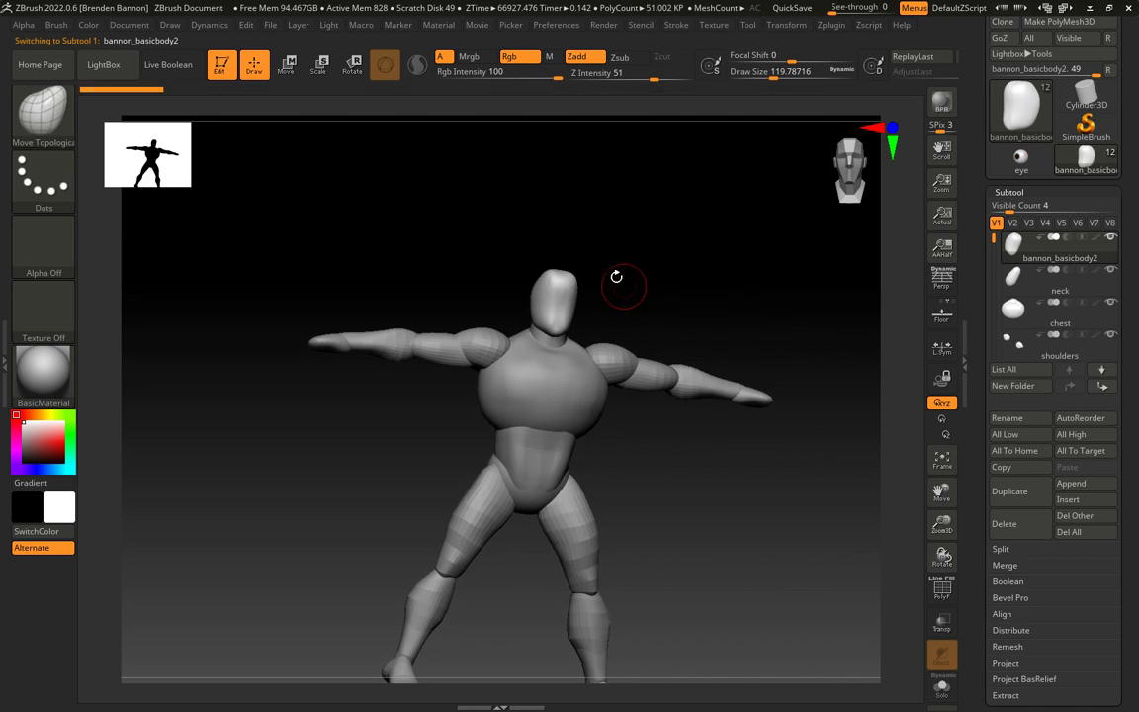
pyautogui.moveTo(573, 281); pyautogui.dragTo(570, 273)
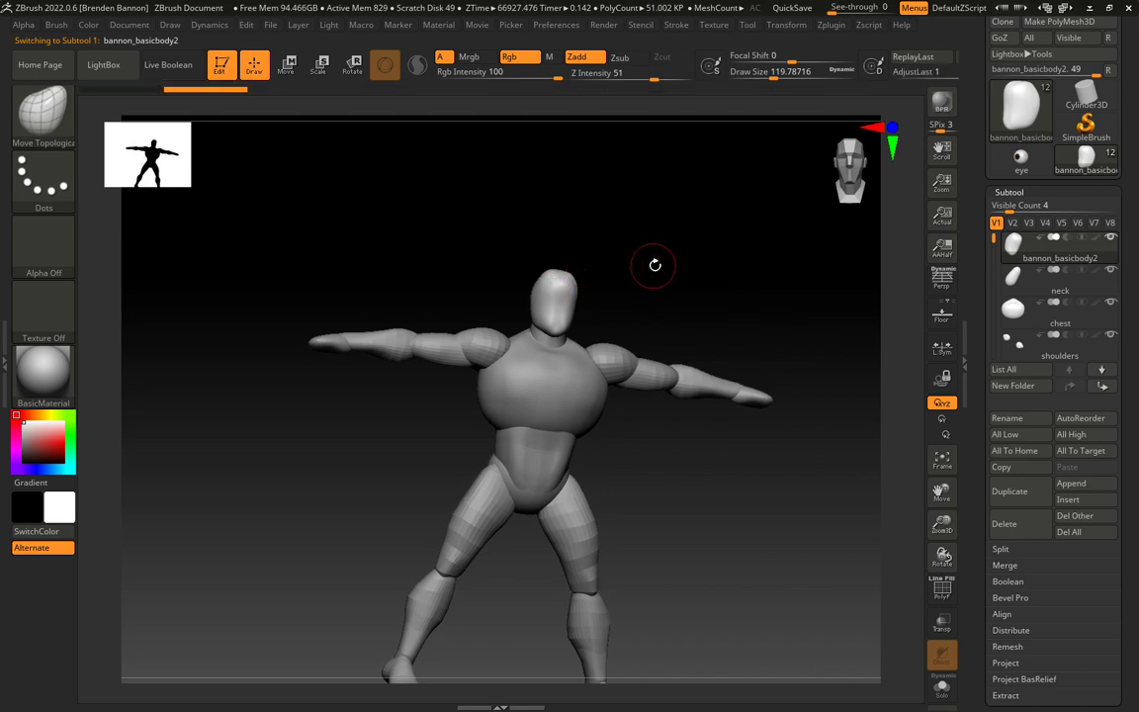
pyautogui.press('s')
pyautogui.moveTo(655, 261); pyautogui.dragTo(662, 262)
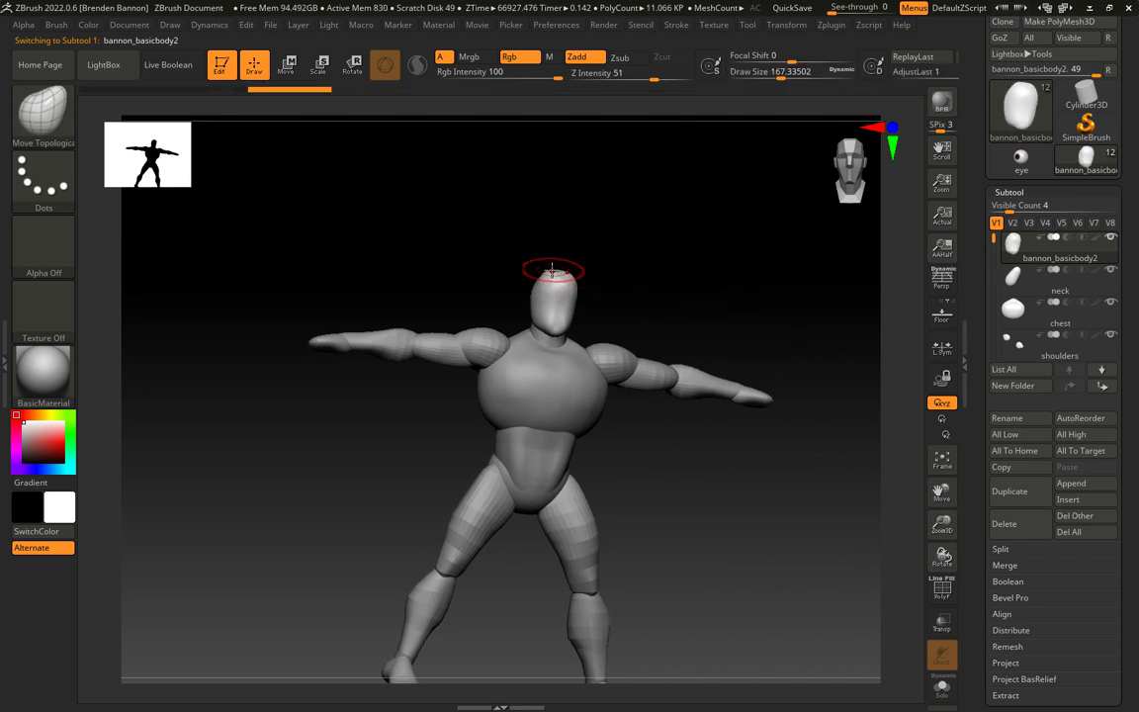
pyautogui.moveTo(552, 275); pyautogui.dragTo(642, 296)
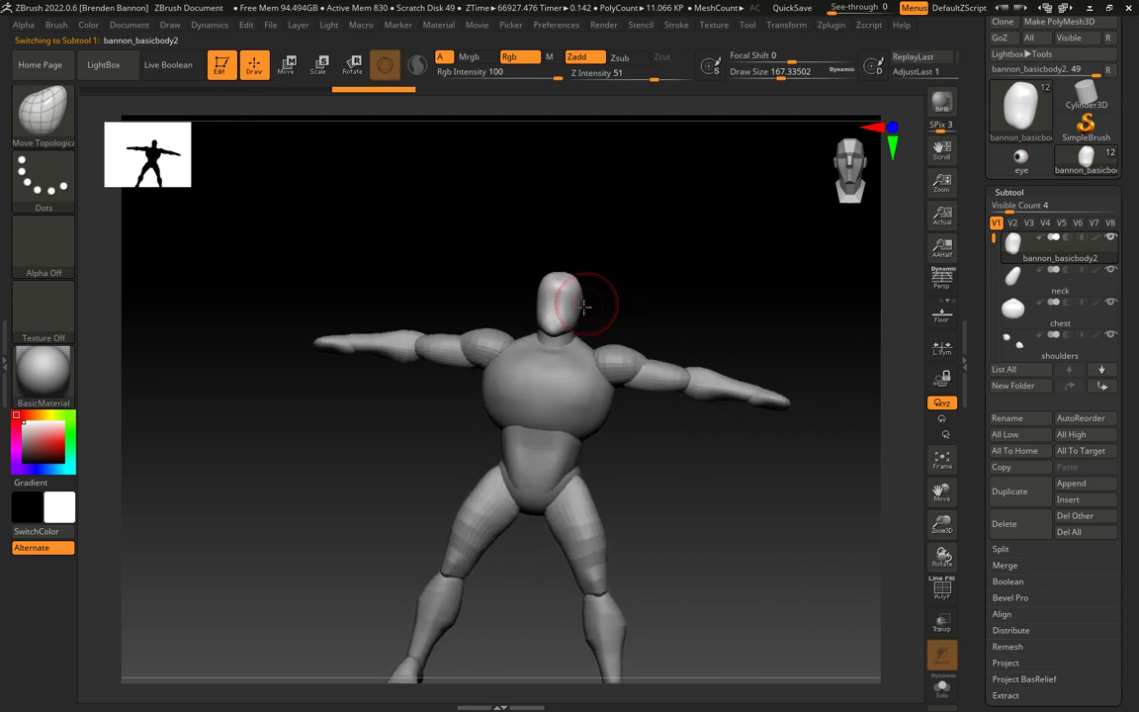
# Reshape the head's forehead, face and back of the skull in side view with a draw size of about 167.
pyautogui.moveTo(613, 295); pyautogui.dragTo(617, 299, button='right')
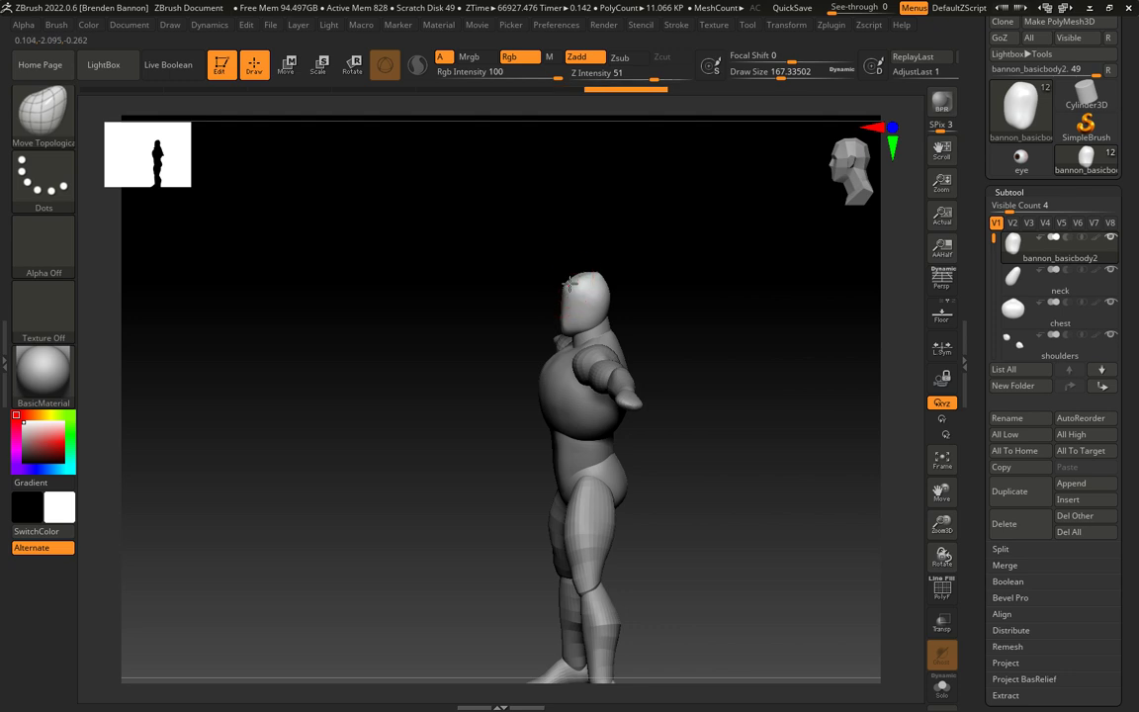
pyautogui.moveTo(663, 285); pyautogui.dragTo(592, 285, button='right')
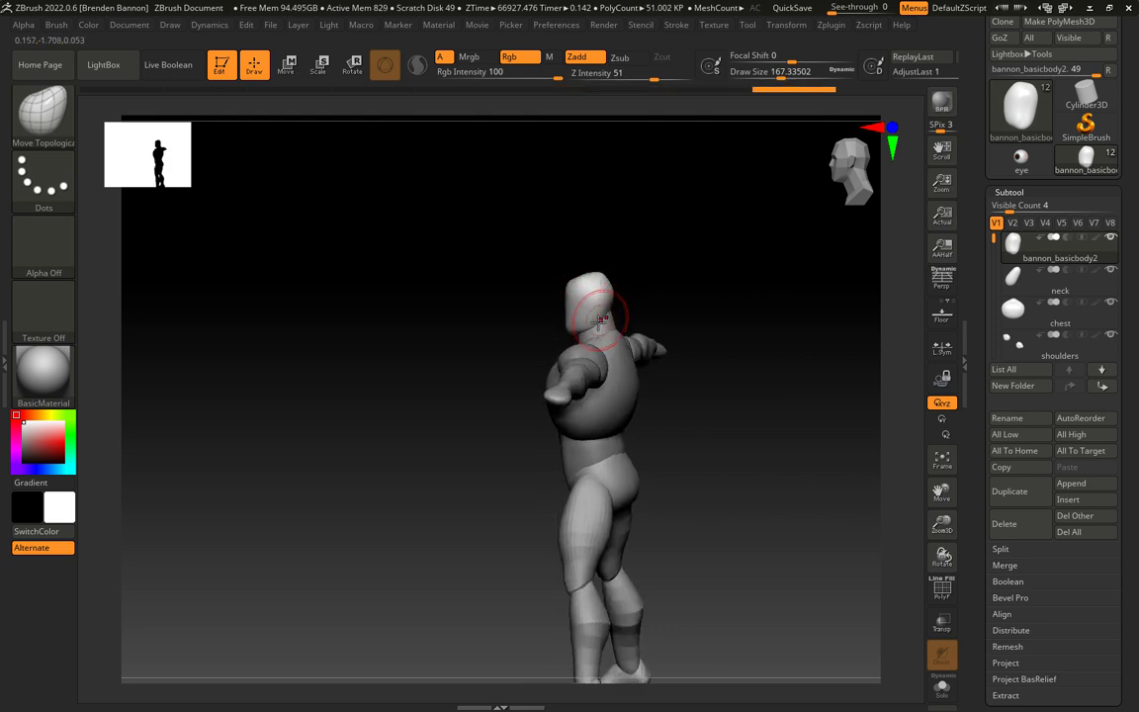
pyautogui.moveTo(590, 323); pyautogui.dragTo(610, 310)
pyautogui.moveTo(609, 309); pyautogui.dragTo(592, 293, button='right')
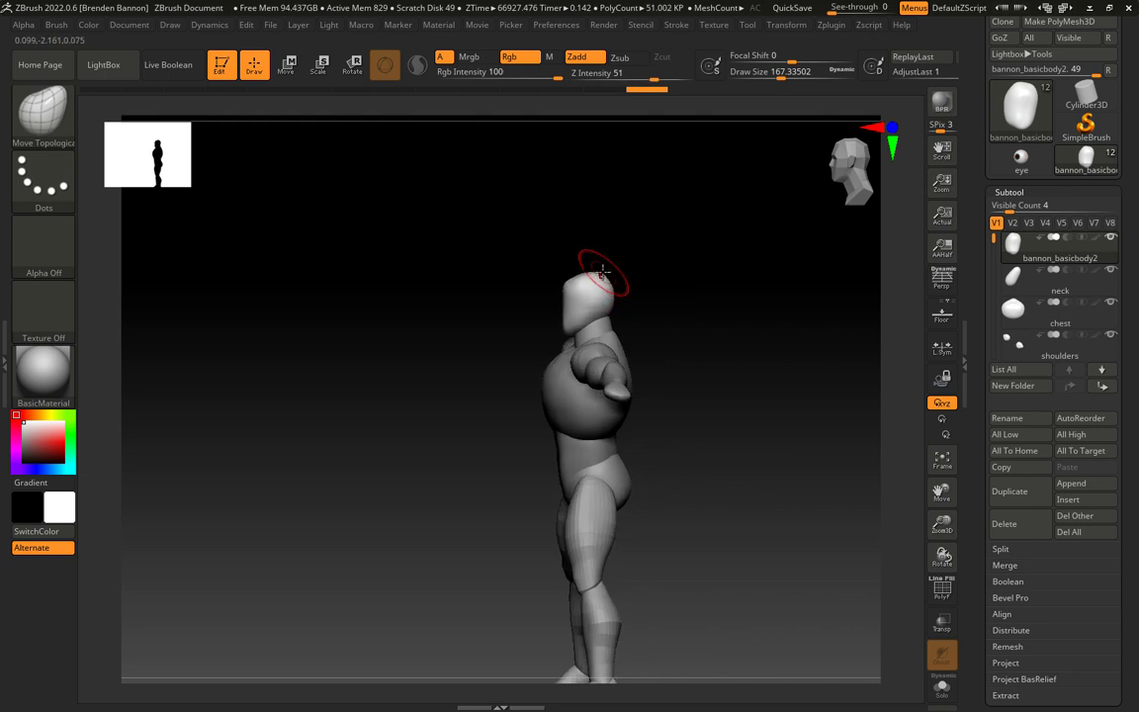
pyautogui.keyDown('shift'); pyautogui.moveTo(656, 277); pyautogui.dragTo(659, 280); pyautogui.keyUp('shift')
pyautogui.moveTo(583, 312); pyautogui.dragTo(577, 315)
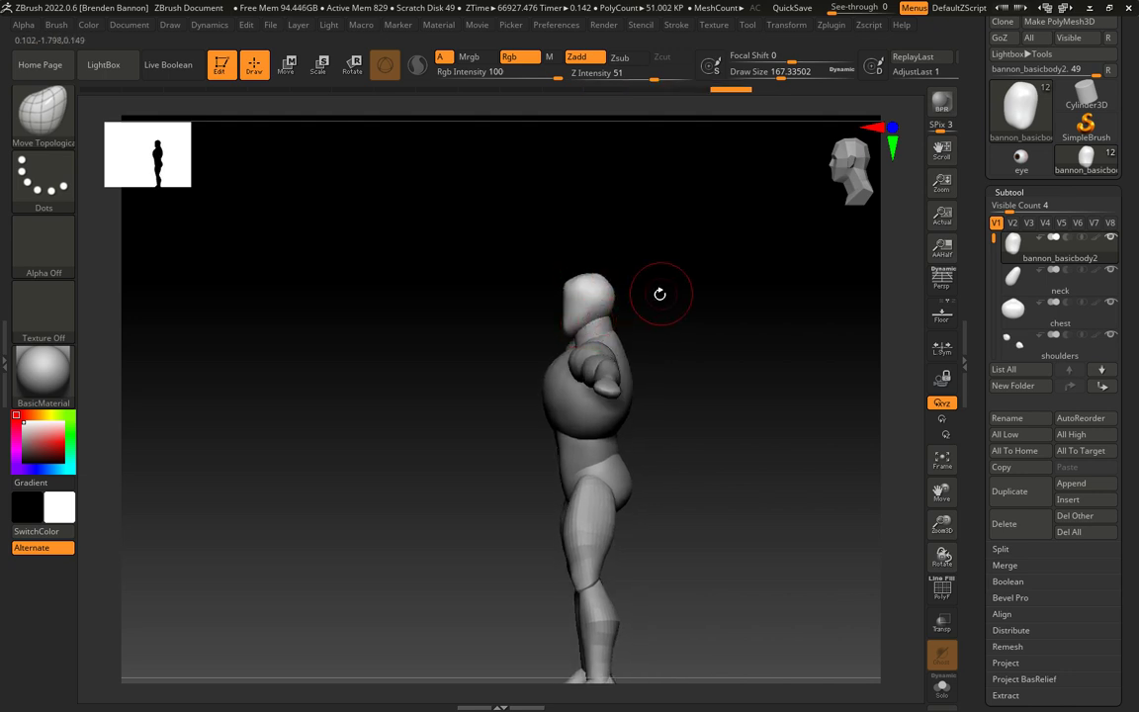
# Narrow the head toward the jaw from the front and check it against the whole figure's proportions.
pyautogui.moveTo(659, 293); pyautogui.dragTo(671, 303)
pyautogui.moveTo(671, 302)
pyautogui.mouseDown(button='right')
pyautogui.moveTo(603, 319)
pyautogui.moveTo(659, 293)
pyautogui.mouseUp(button='right')
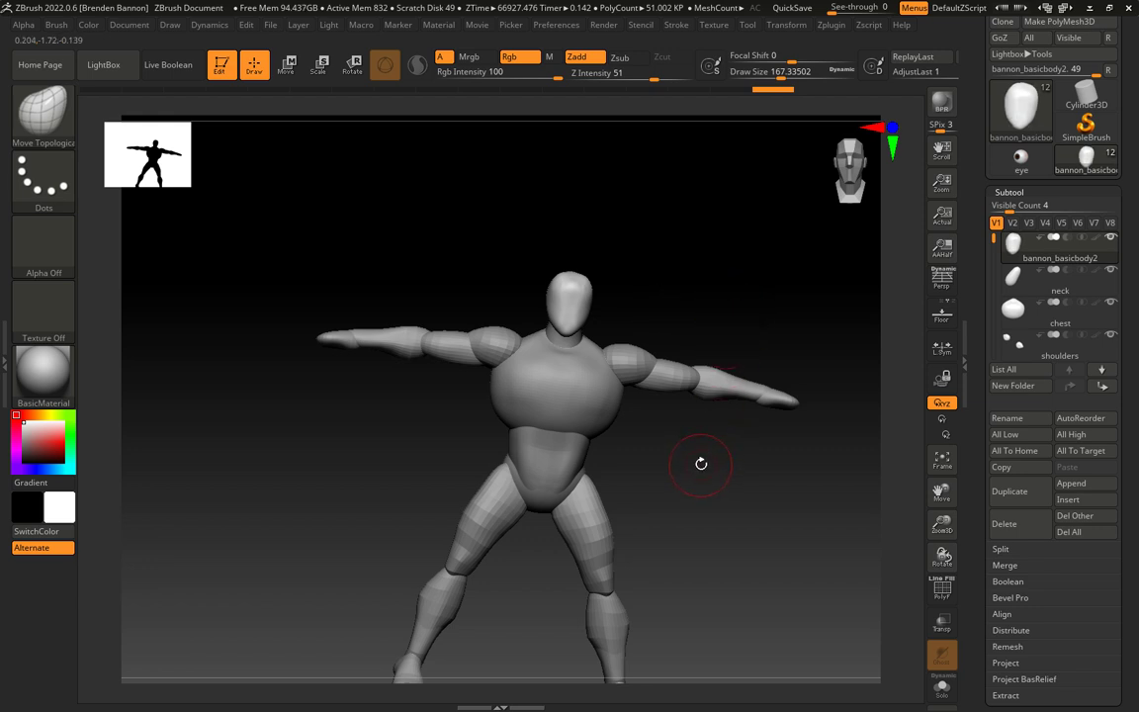
pyautogui.keyDown('alt'); pyautogui.moveTo(706, 467); pyautogui.dragTo(679, 448); pyautogui.keyUp('alt')
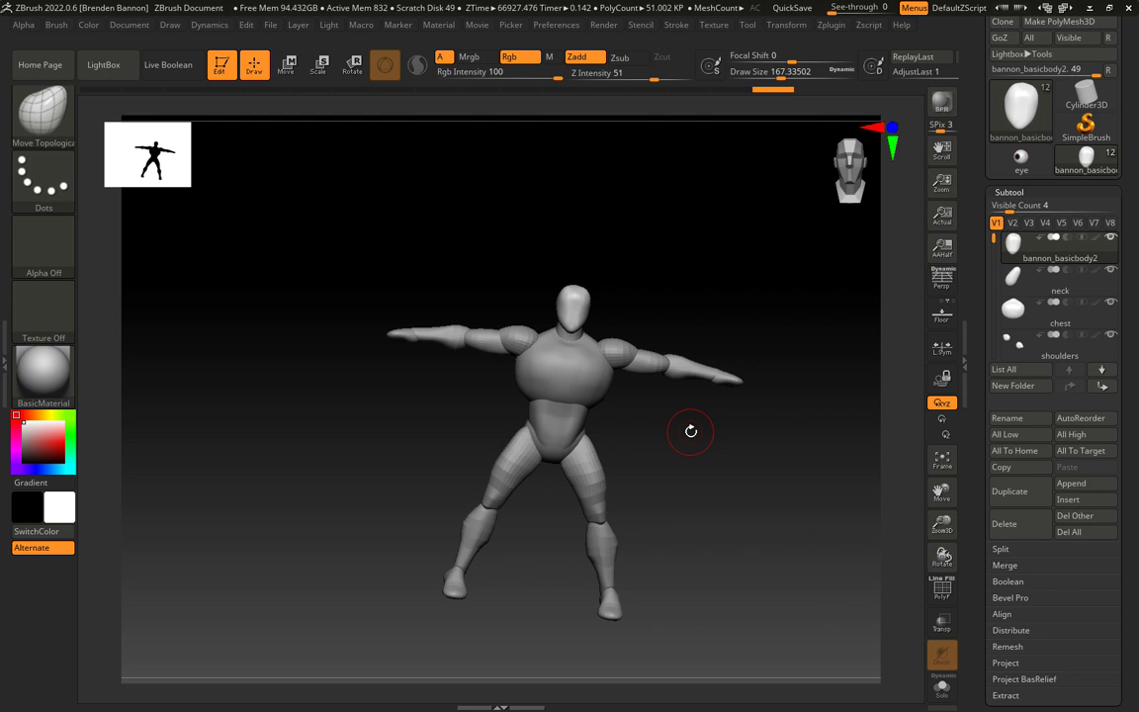
pyautogui.moveTo(761, 498); pyautogui.dragTo(724, 469)
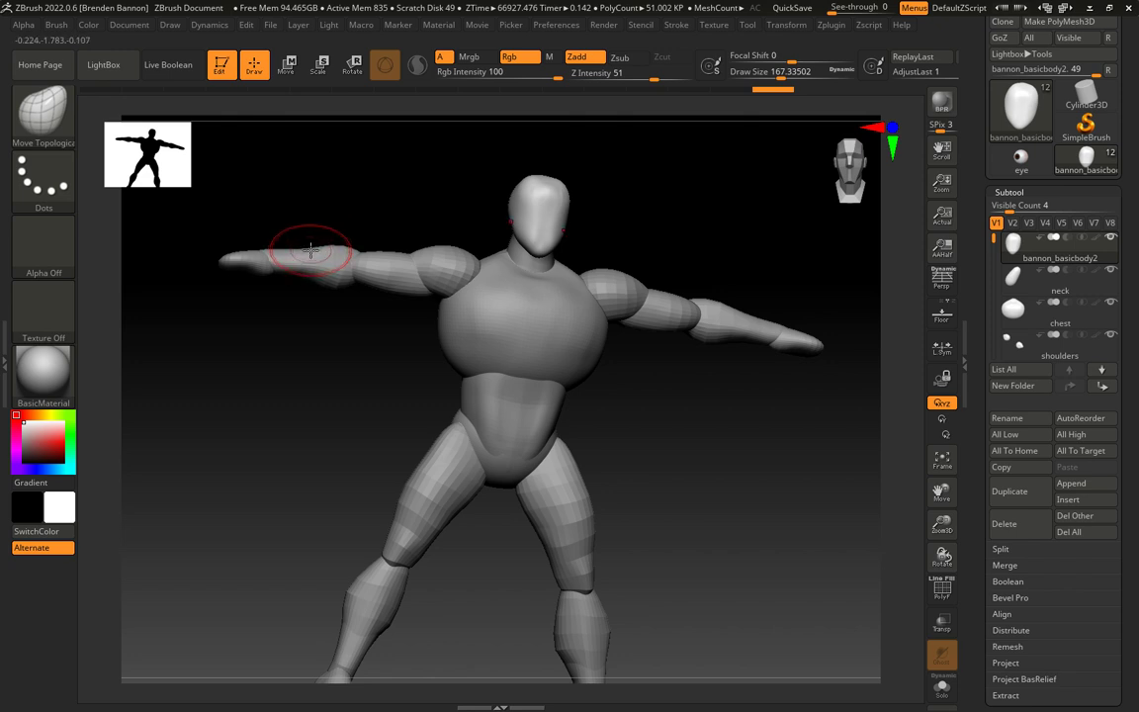
# Make lowerarms the active subtool and reshape the forearms from the front, back and side, checking them against the whole figure.
pyautogui.moveTo(989, 242); pyautogui.dragTo(992, 268)
pyautogui.click(1037, 318)
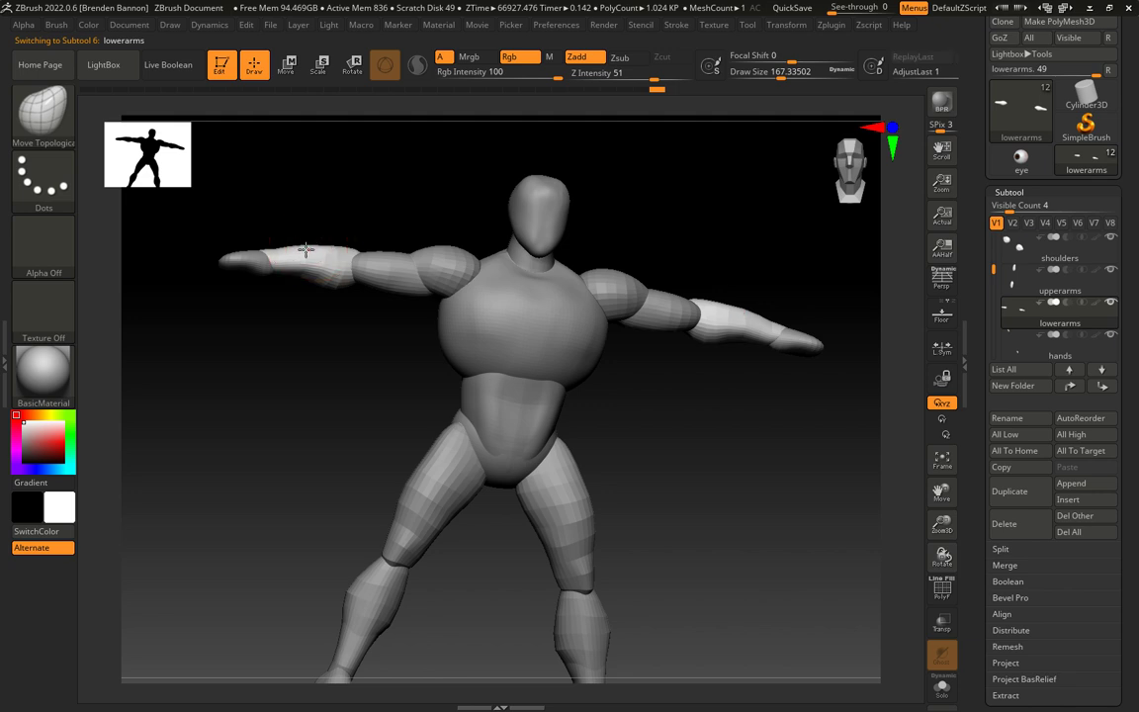
pyautogui.moveTo(328, 203); pyautogui.dragTo(336, 239)
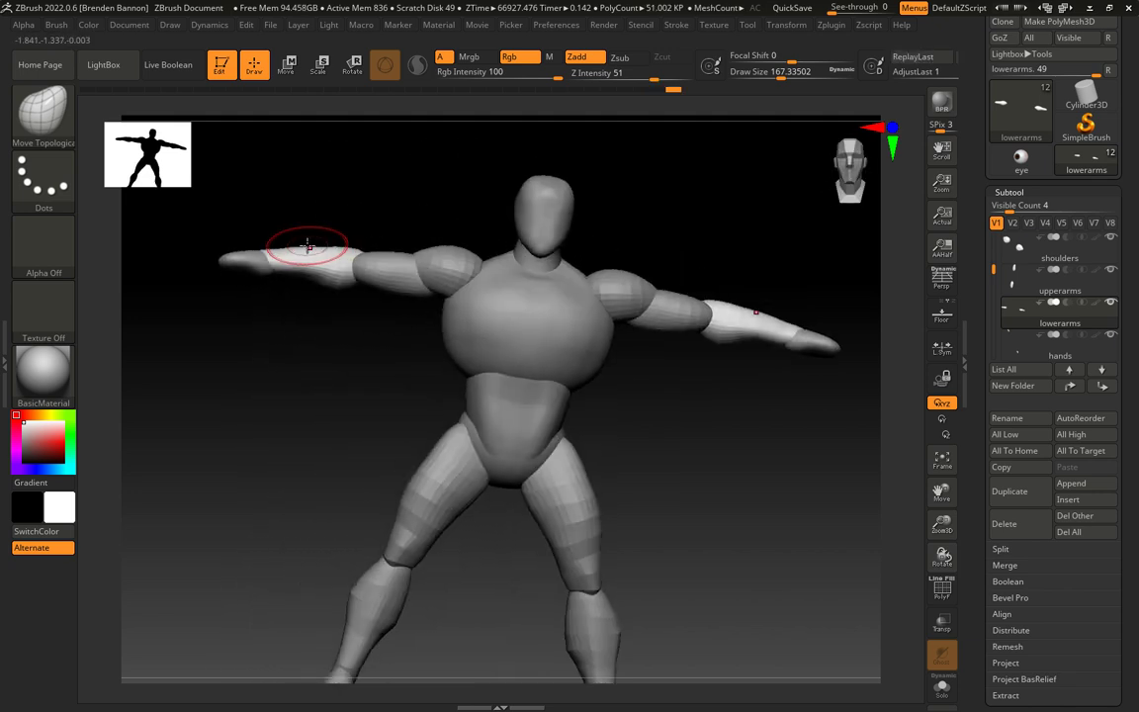
pyautogui.moveTo(343, 338); pyautogui.dragTo(480, 396, button='right')
pyautogui.press('ctrl')
pyautogui.press('ctrl')
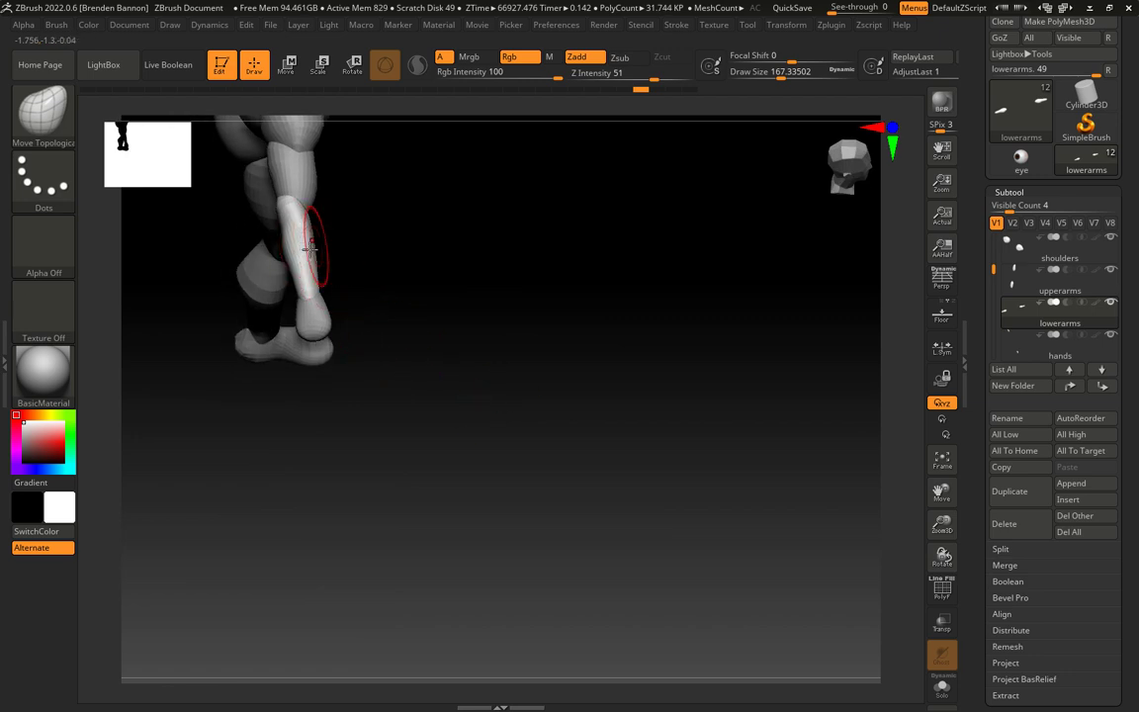
pyautogui.moveTo(320, 247); pyautogui.dragTo(387, 339, button='right')
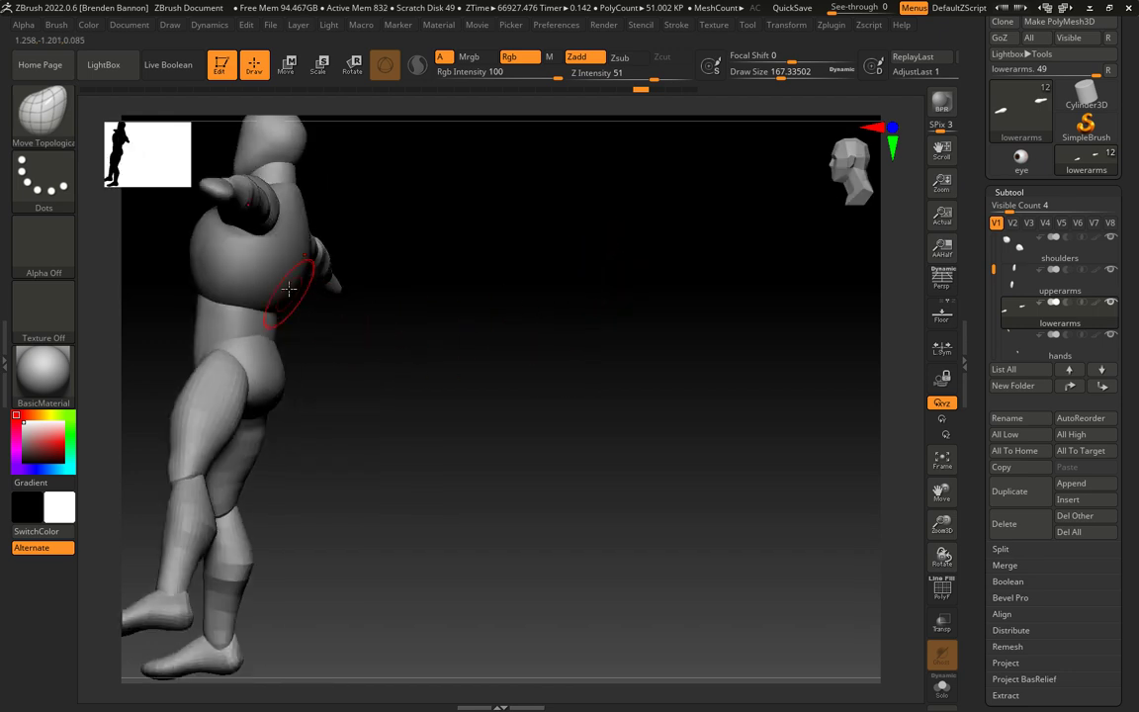
pyautogui.keyDown('alt'); pyautogui.moveTo(465, 315); pyautogui.dragTo(623, 391, button='right'); pyautogui.keyUp('alt')
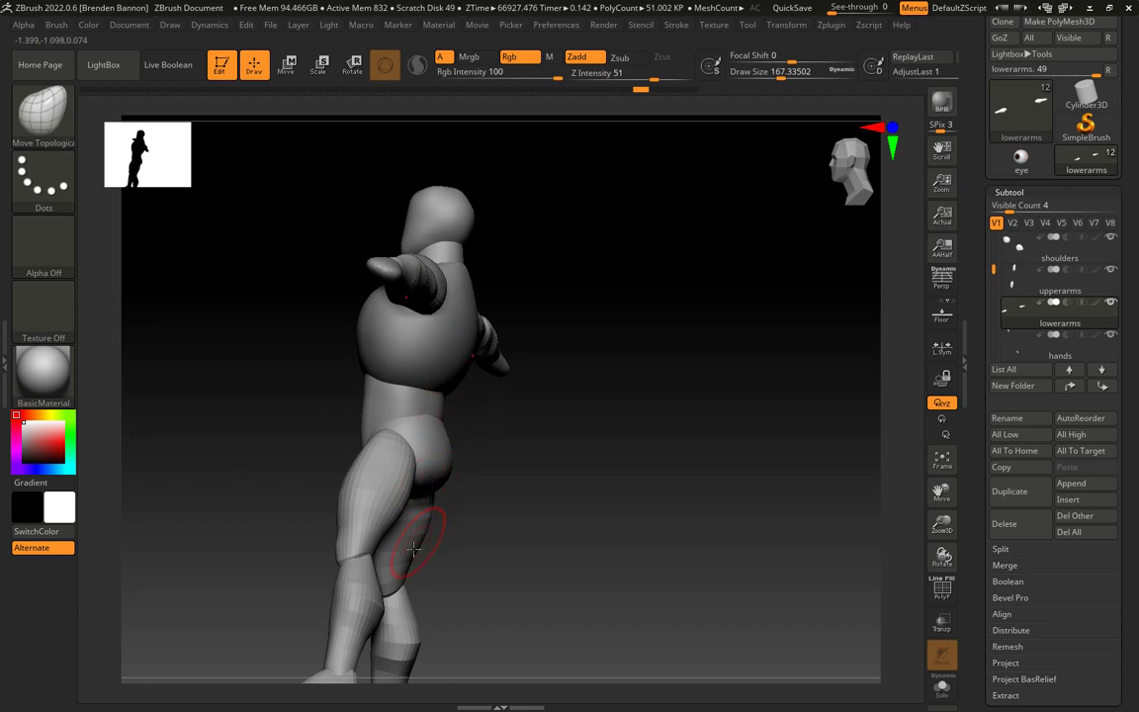
pyautogui.moveTo(546, 458); pyautogui.dragTo(635, 468)
pyautogui.keyDown('alt'); pyautogui.moveTo(520, 442); pyautogui.dragTo(282, 329); pyautogui.keyUp('alt')
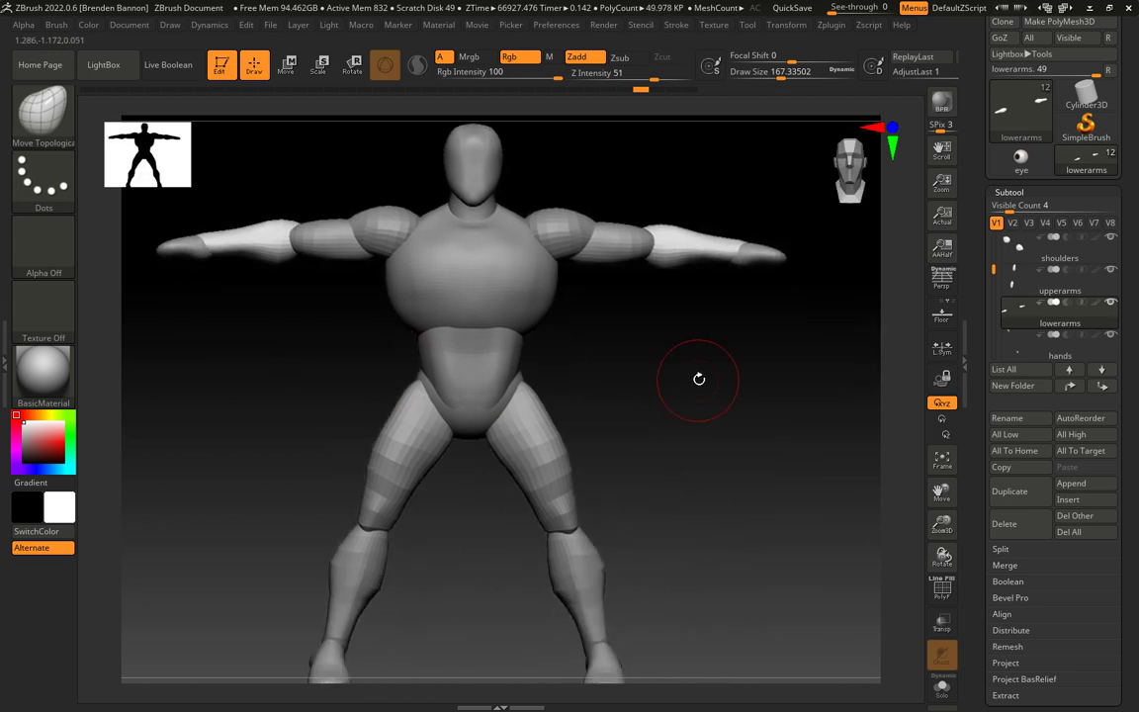
pyautogui.keyDown('alt'); pyautogui.moveTo(692, 379); pyautogui.dragTo(673, 358); pyautogui.keyUp('alt')
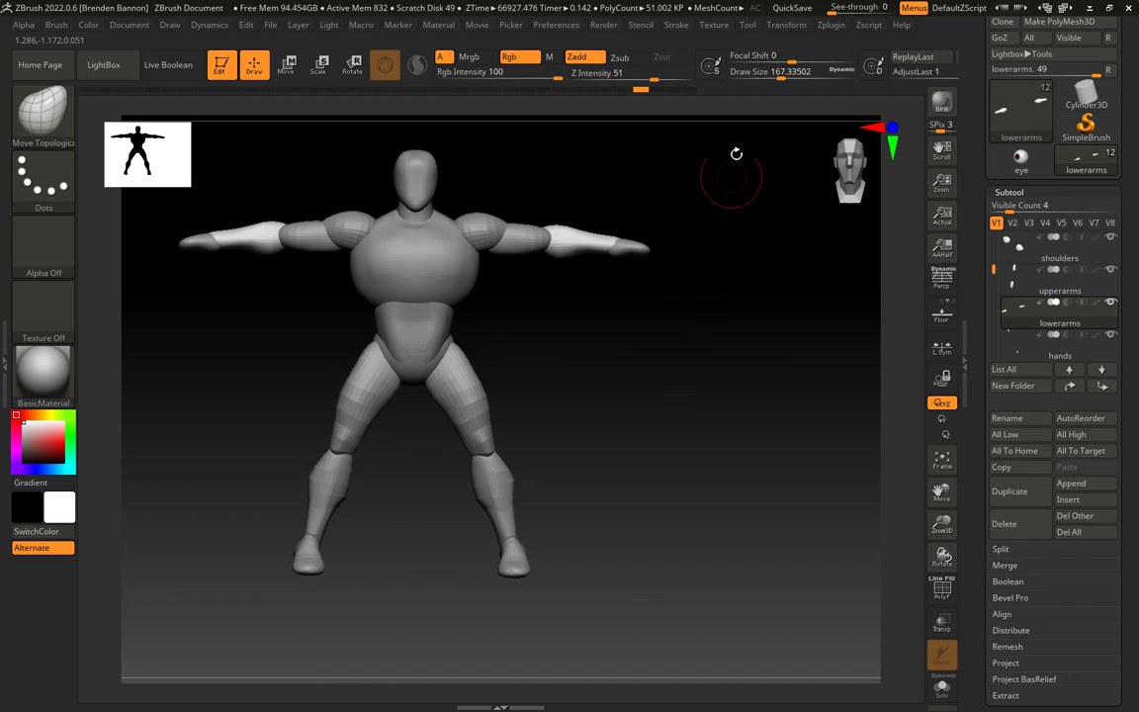
# Save the whole tool with SubTool Master as bannon_basicbody2 in the spring23 folder, replacing the existing file.
pyautogui.click(830, 26)
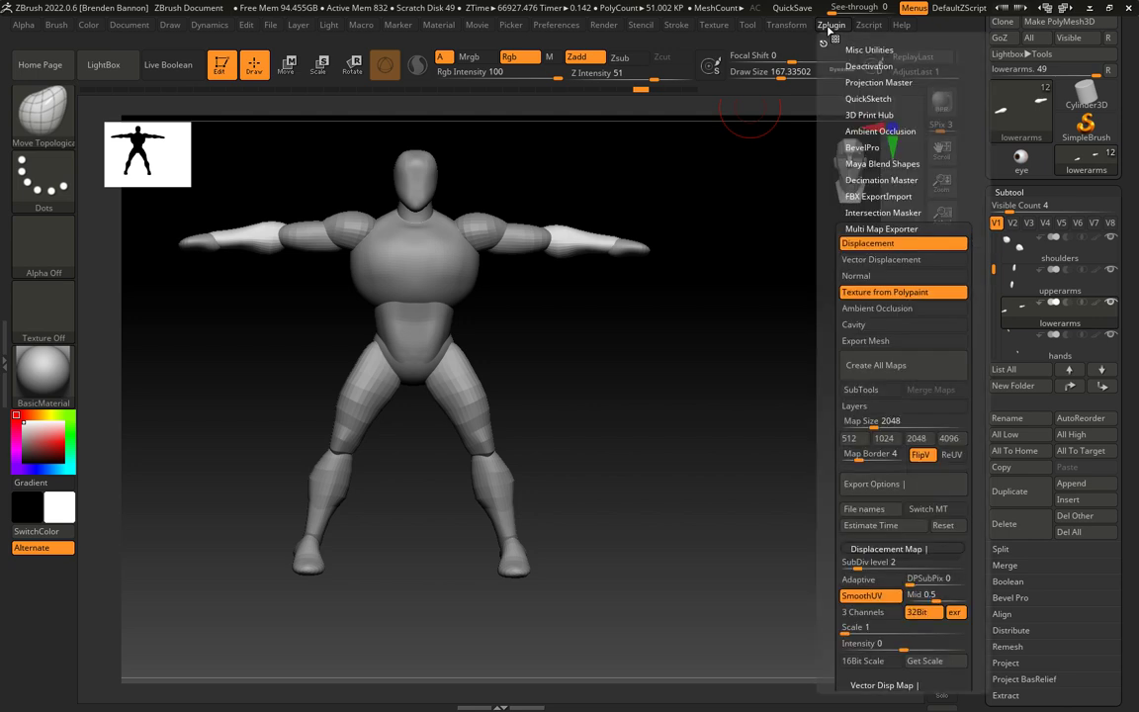
pyautogui.click(861, 227)
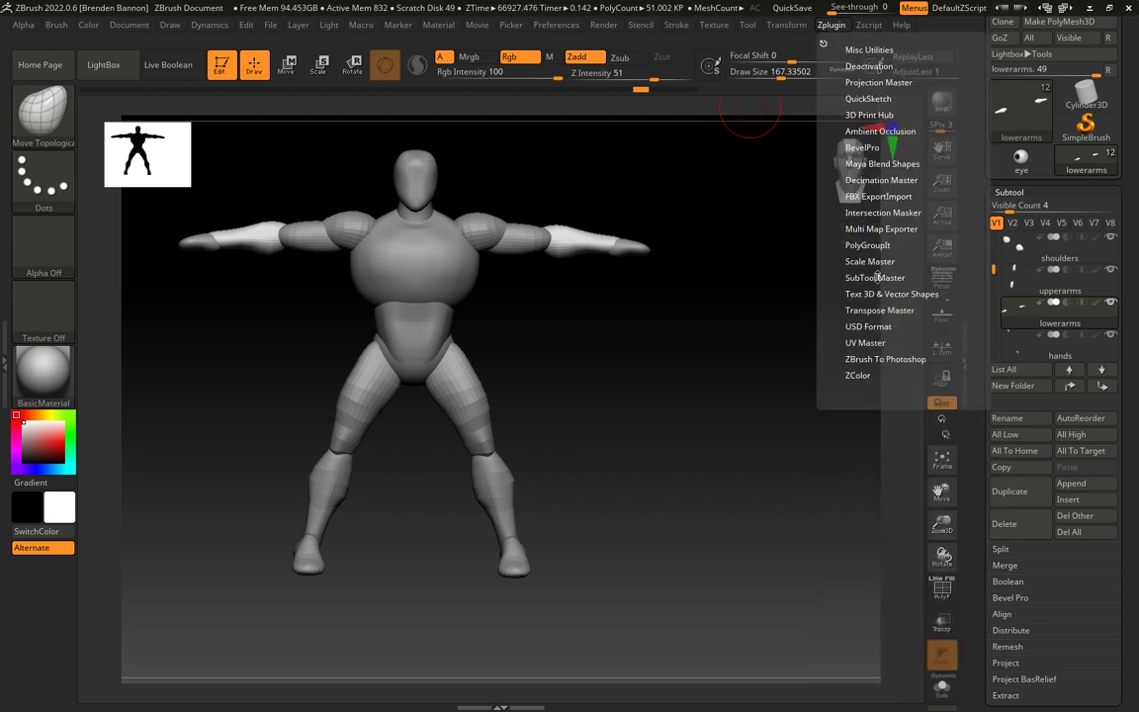
pyautogui.click(877, 277)
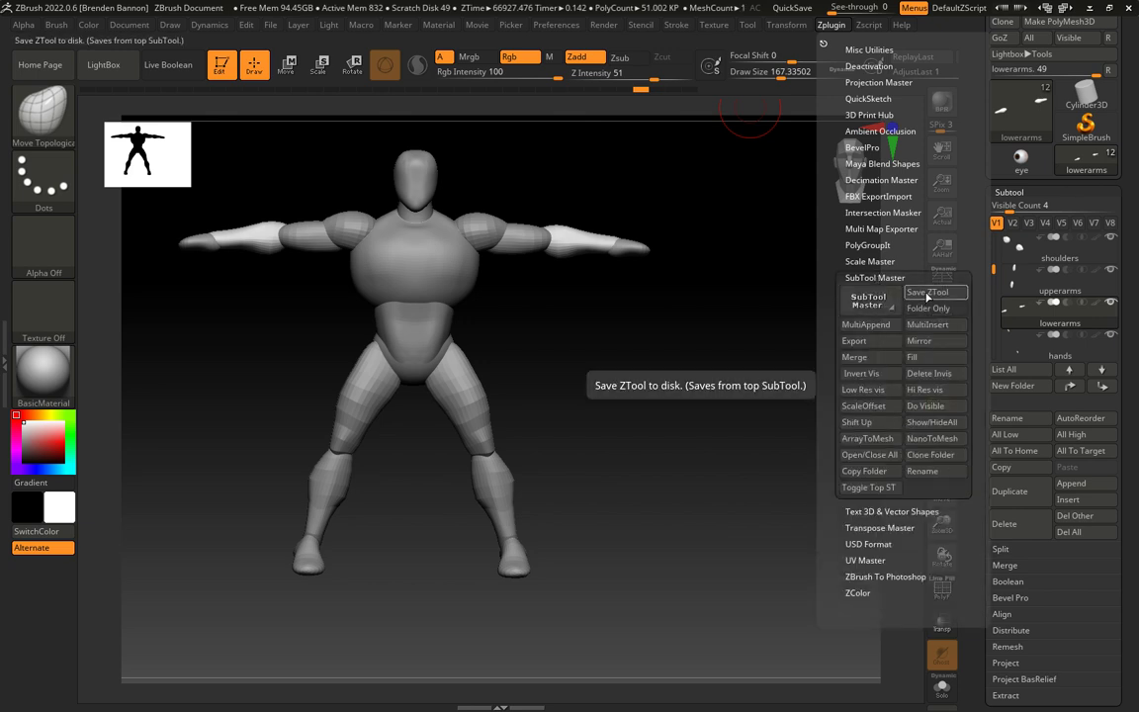
pyautogui.click(928, 293)
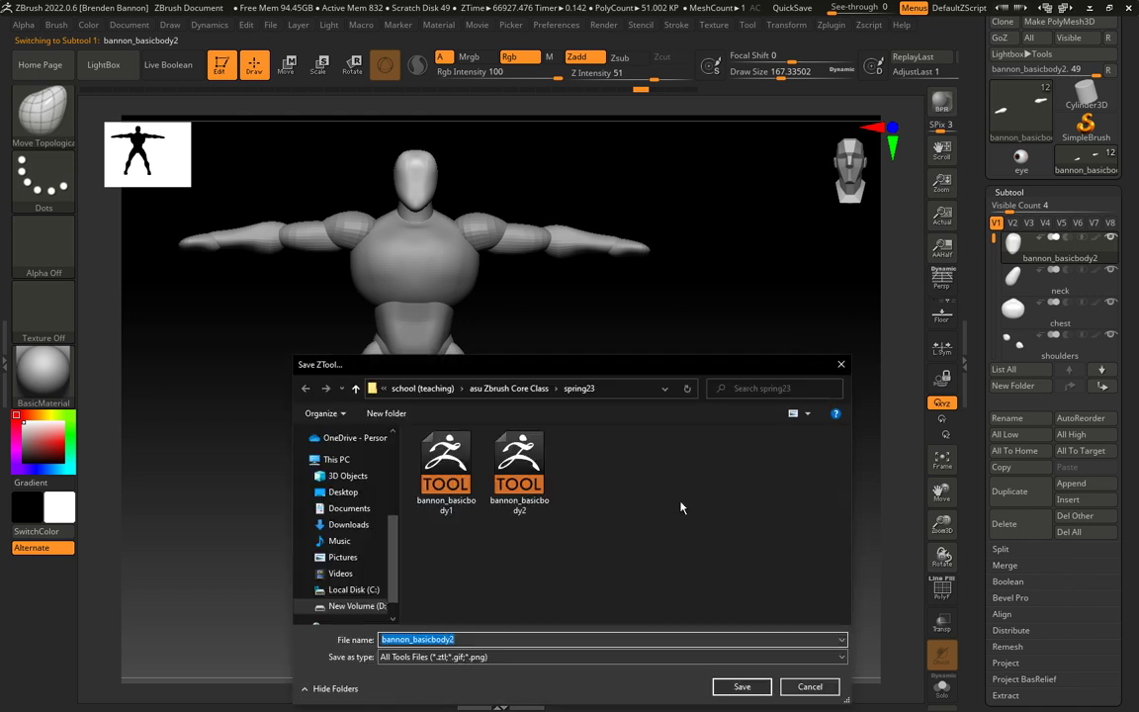
pyautogui.click(741, 686)
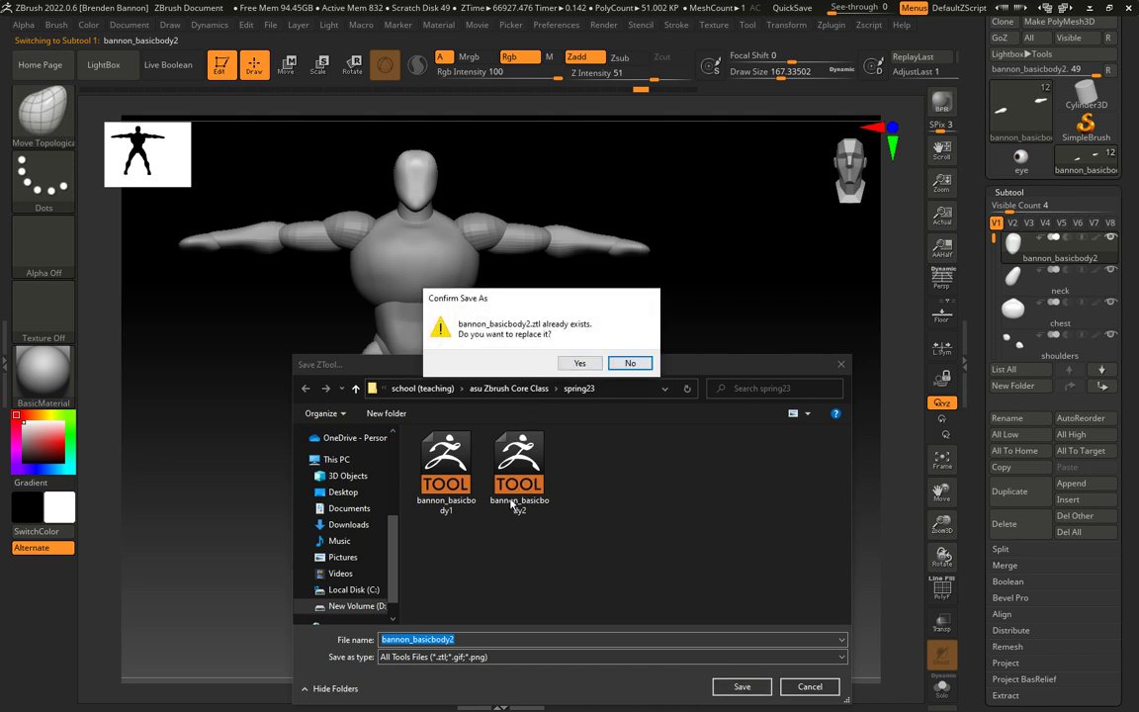
pyautogui.click(580, 363)
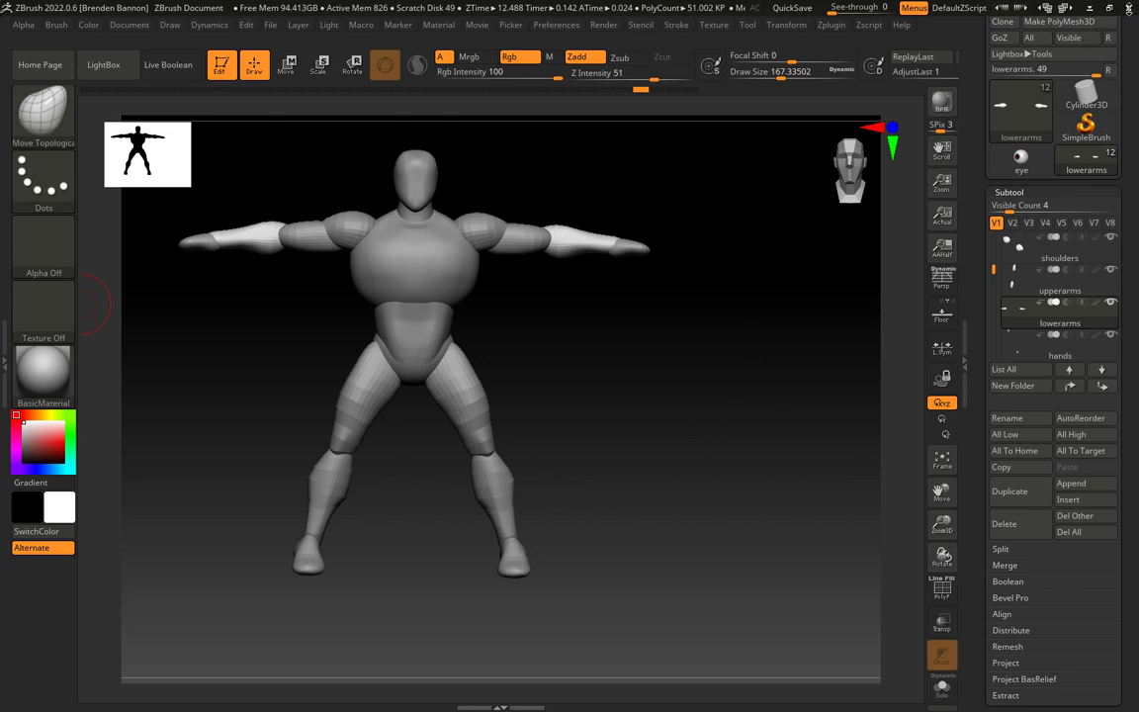
# Close ZBrush without saving the project, restart it and maximize its window.
pyautogui.click(1126, 9)
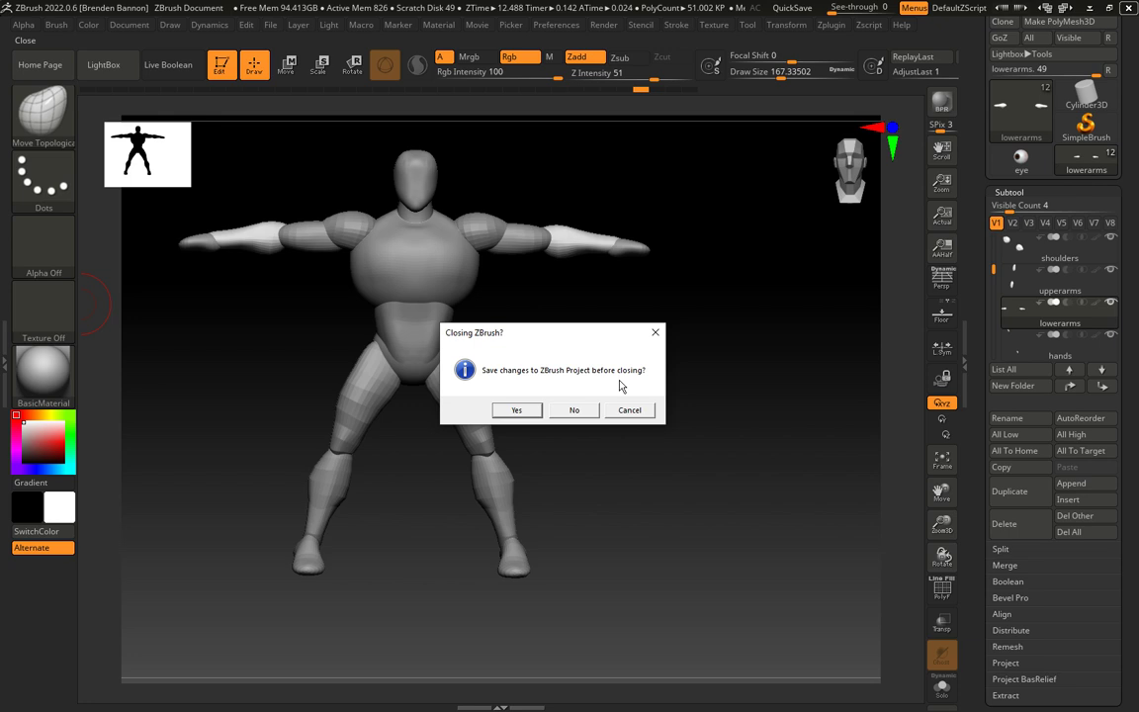
pyautogui.click(571, 411)
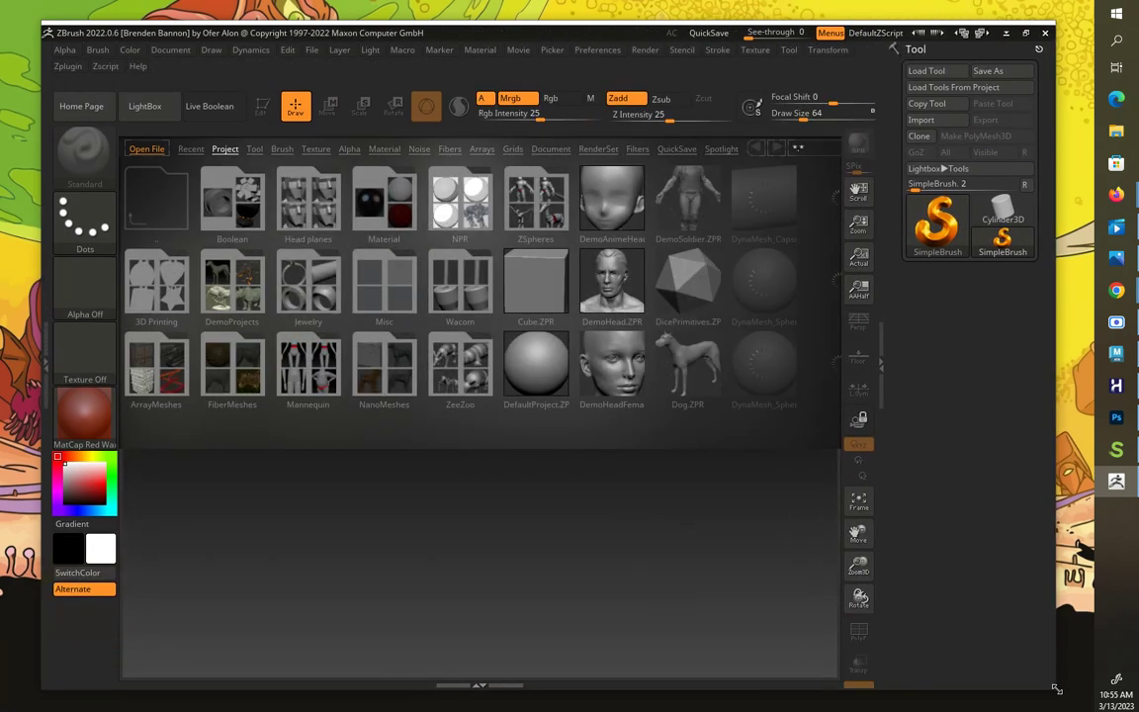
pyautogui.moveTo(404, 29); pyautogui.dragTo(535, 32)
pyautogui.click(998, 24)
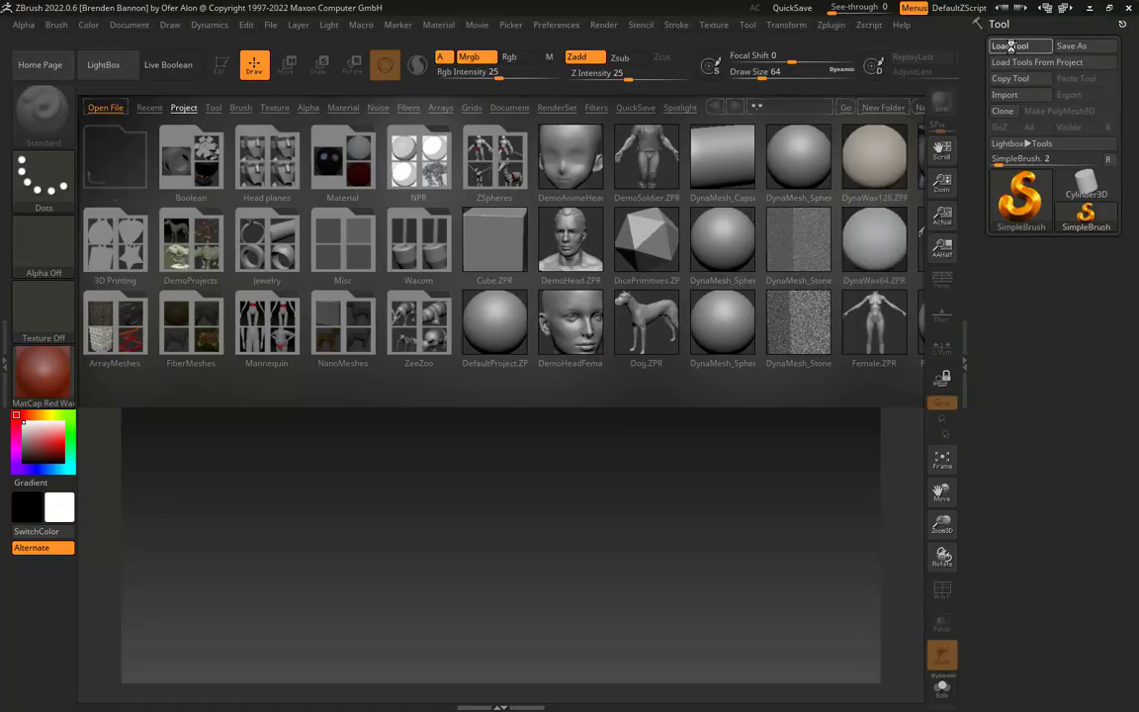
# Load the bannon_basicbody2 tool from the spring23 folder.
pyautogui.click(1010, 46)
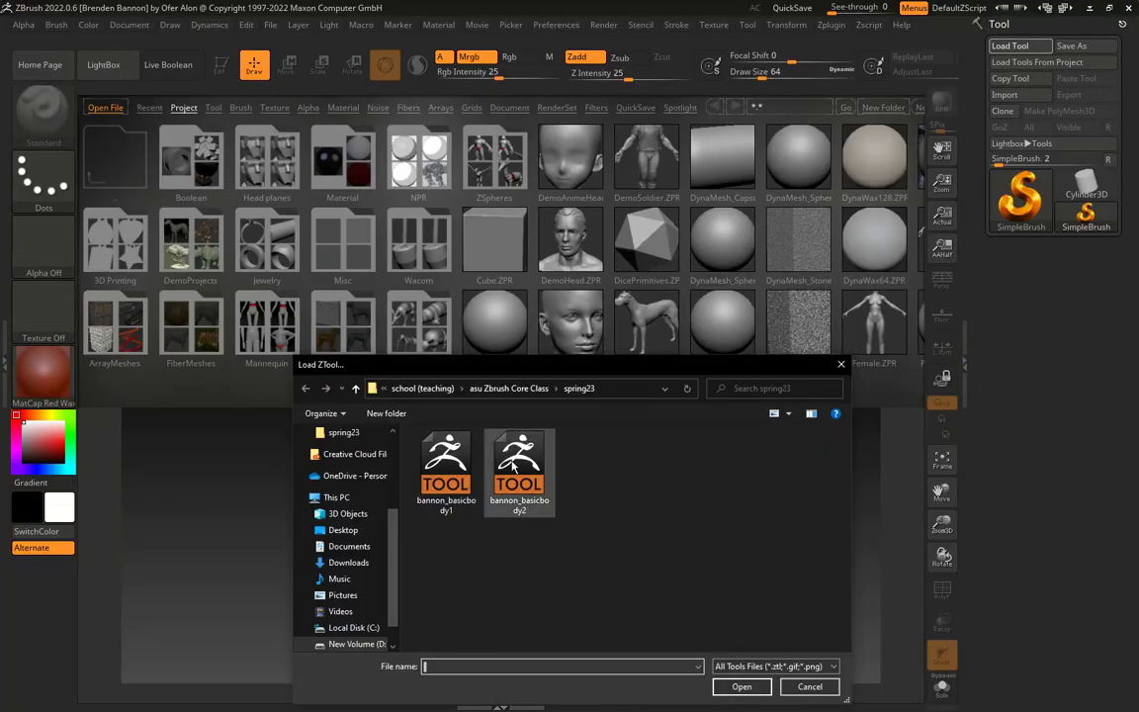
pyautogui.click(513, 464)
pyautogui.click(741, 686)
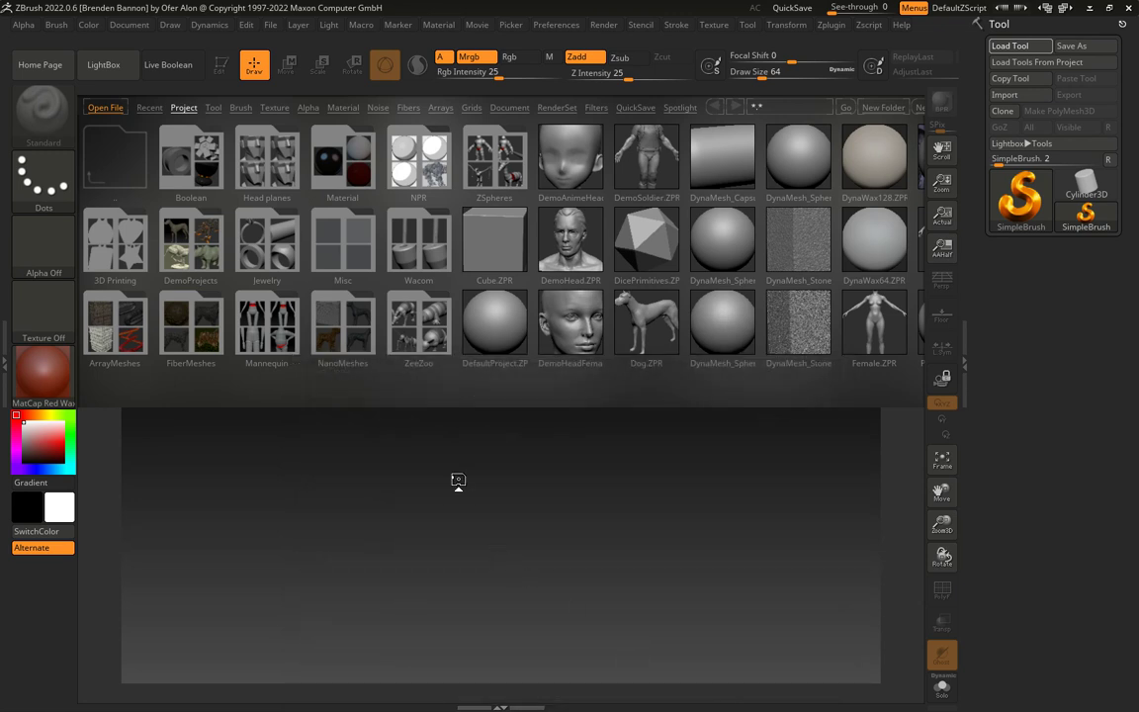
# Draw the loaded figure onto the canvas and make it editable in Edit mode with LightBox hidden.
pyautogui.moveTo(458, 457)
pyautogui.mouseDown()
pyautogui.moveTo(491, 495)
pyautogui.moveTo(508, 565)
pyautogui.moveTo(461, 623)
pyautogui.mouseUp()
pyautogui.press('t')
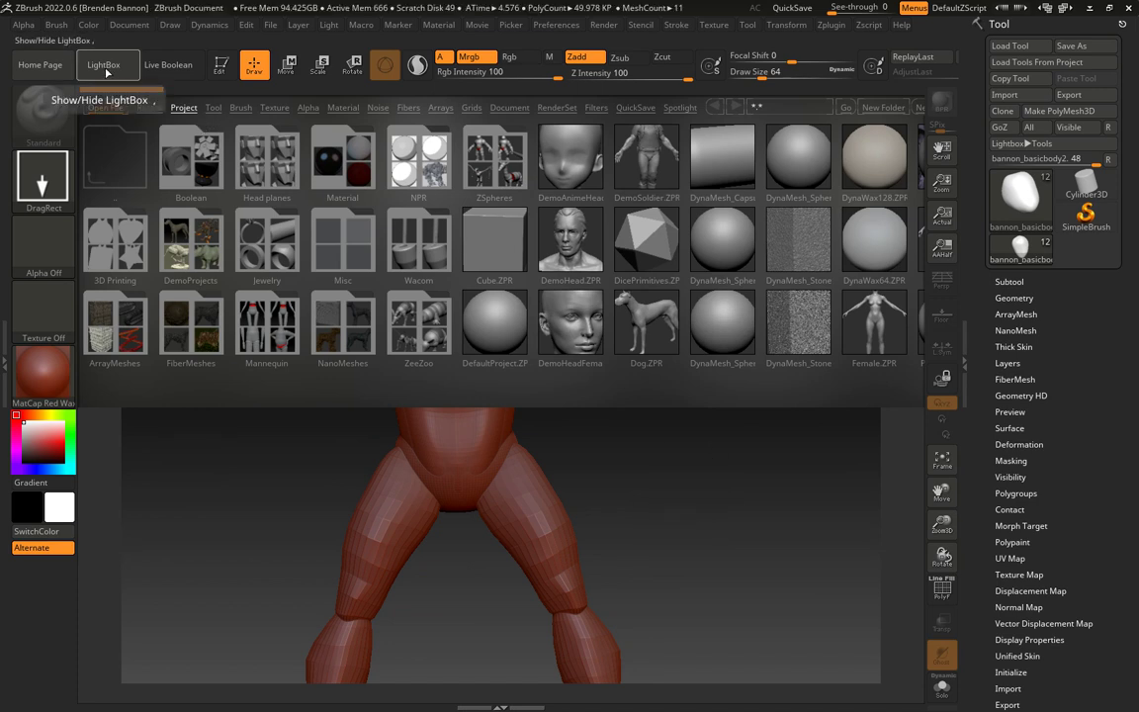
pyautogui.click(105, 72)
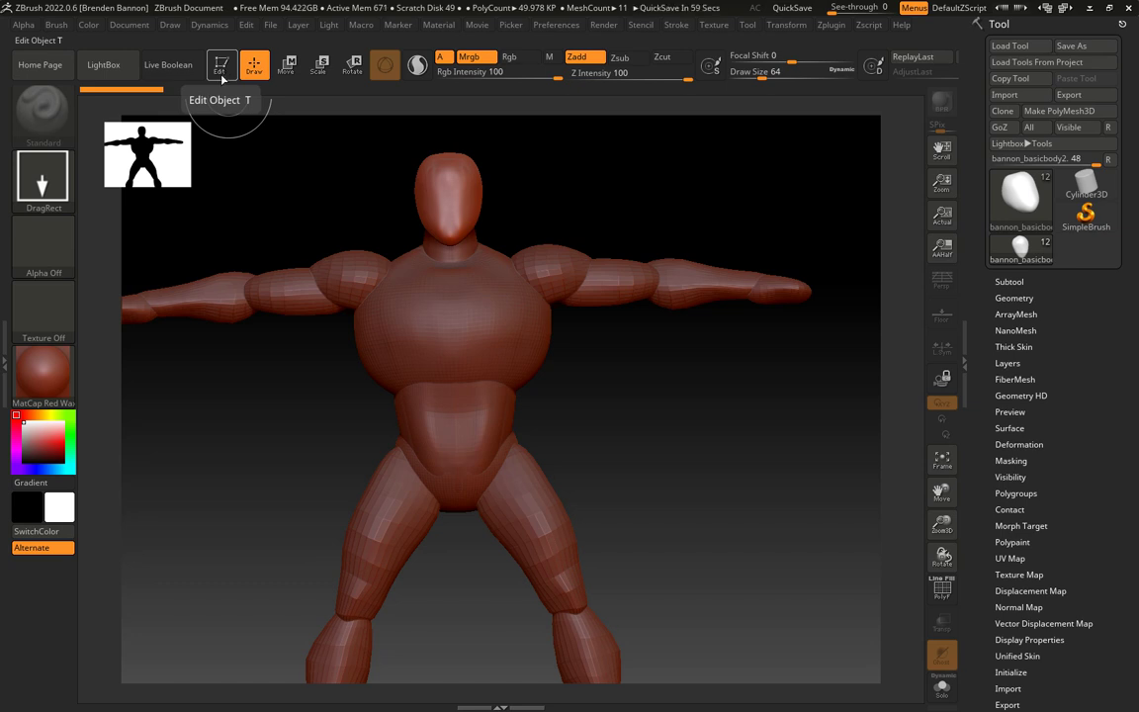
pyautogui.click(222, 71)
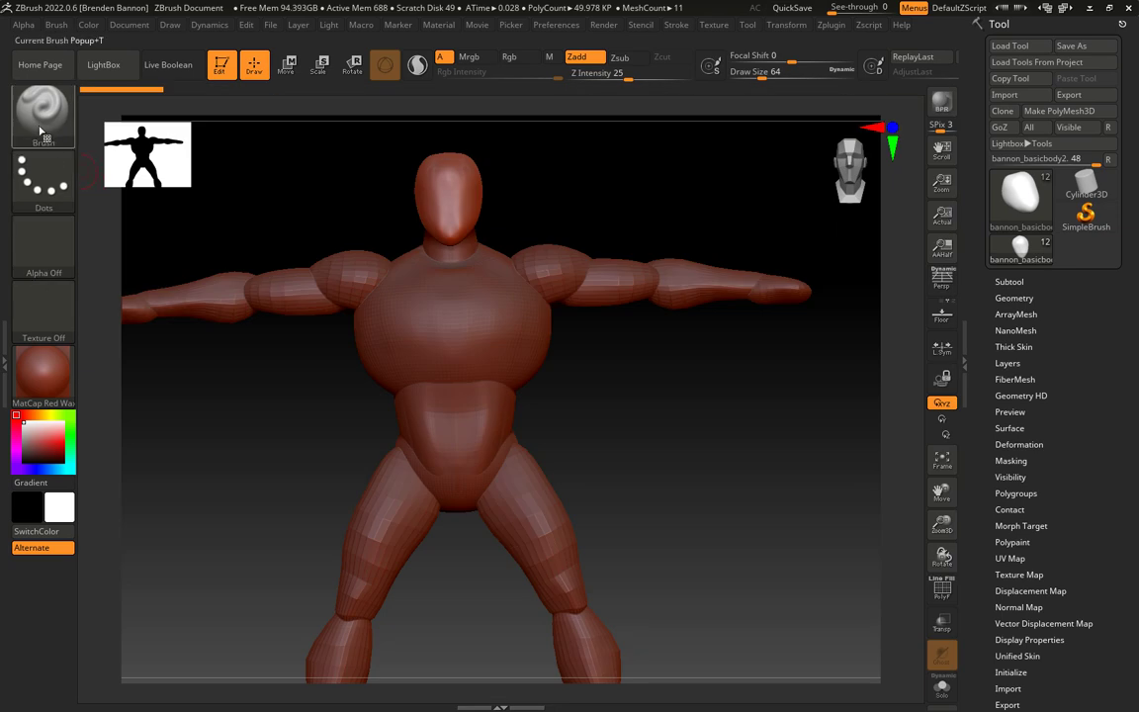
# Choose the Move Topological brush, then make and undo a test pull on the side of the head.
pyautogui.click(40, 127)
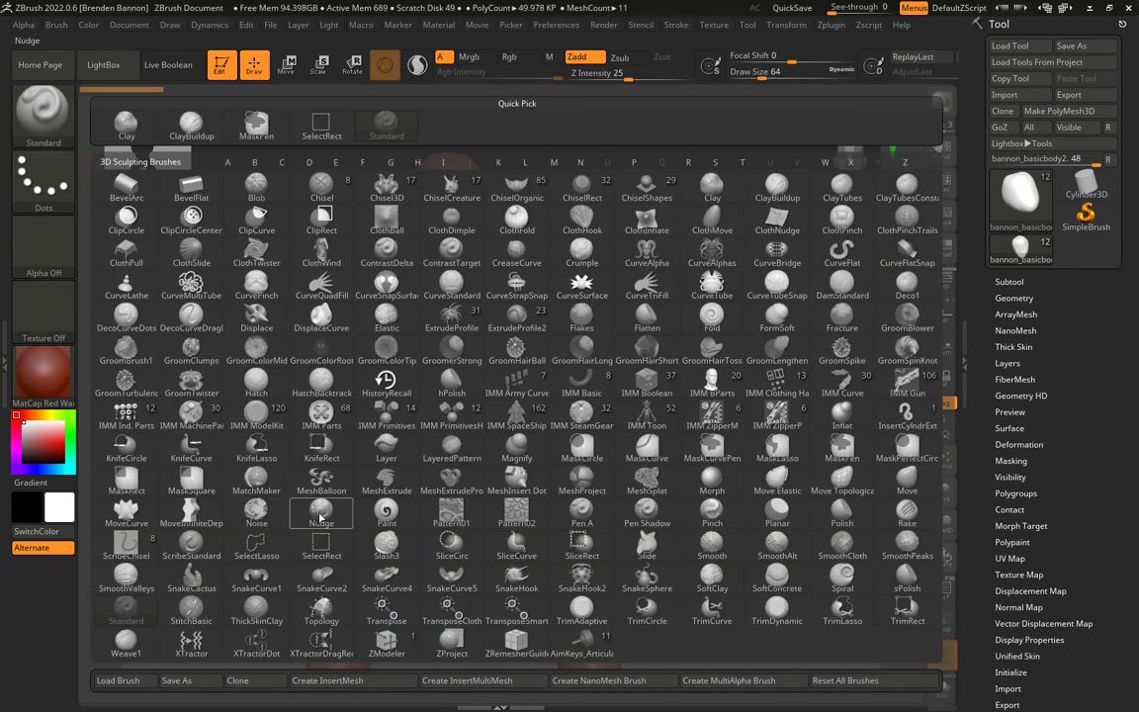
pyautogui.press('m')
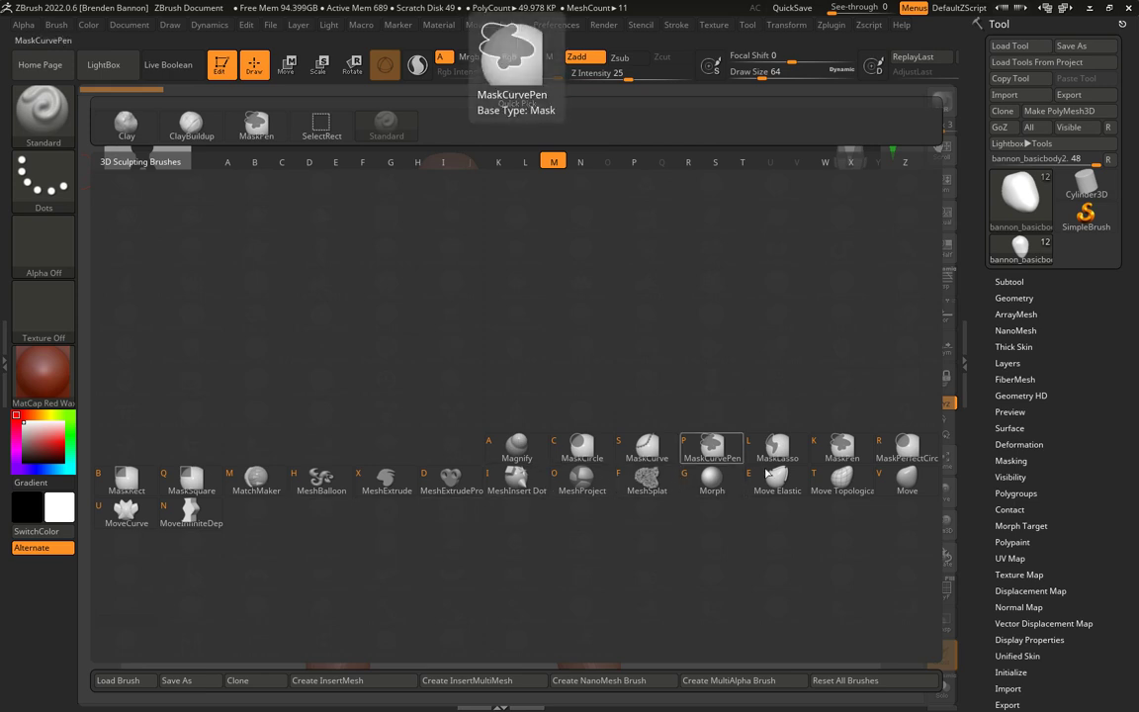
pyautogui.click(842, 479)
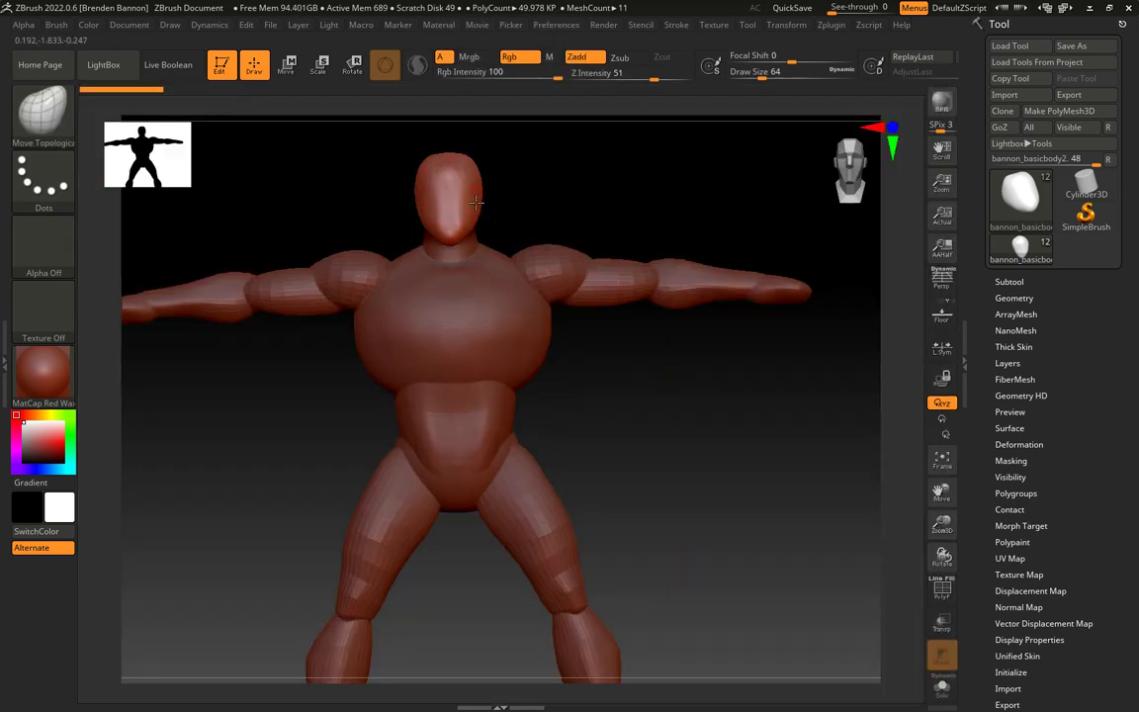
pyautogui.moveTo(475, 204); pyautogui.dragTo(643, 206)
pyautogui.hotkey('ctrl', 'z')
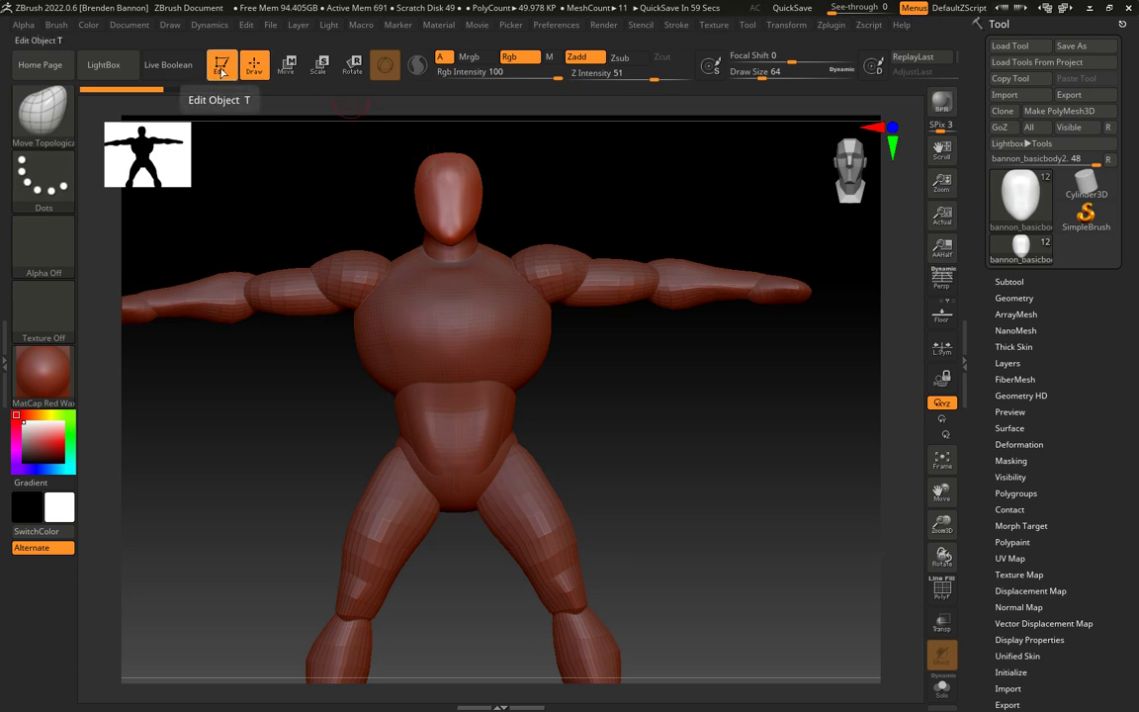
# Leave Edit mode by switching the mesh to 2.5D mode and show the figure's subtool list.
pyautogui.press('t')
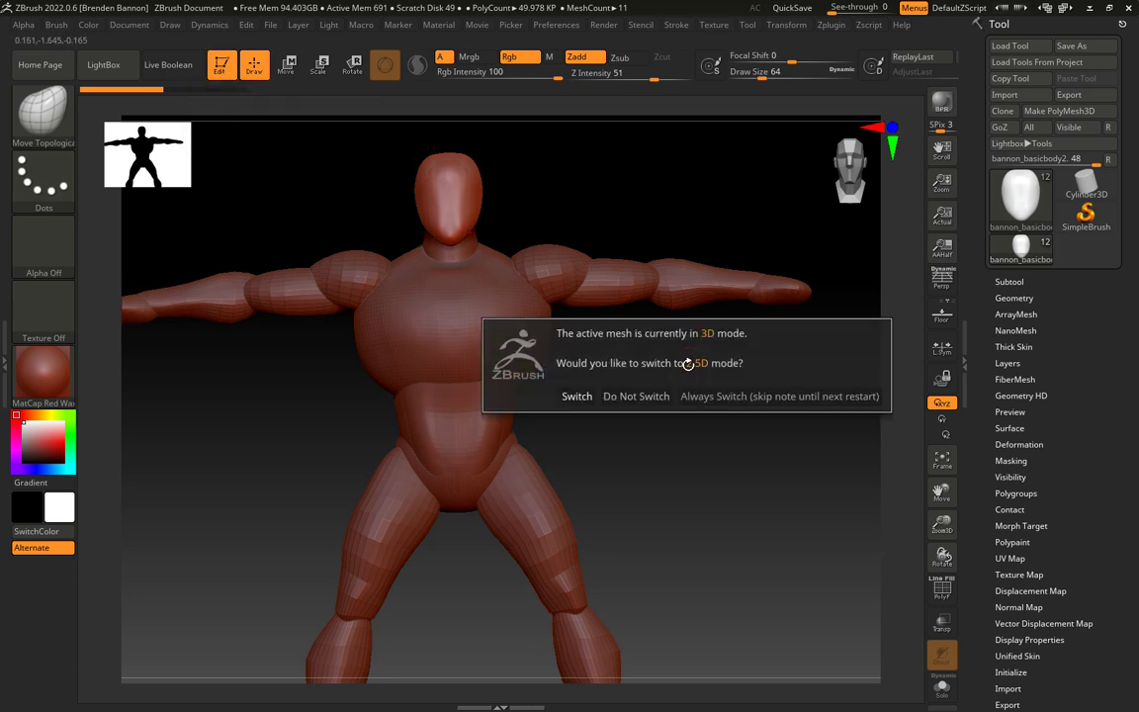
pyautogui.click(577, 397)
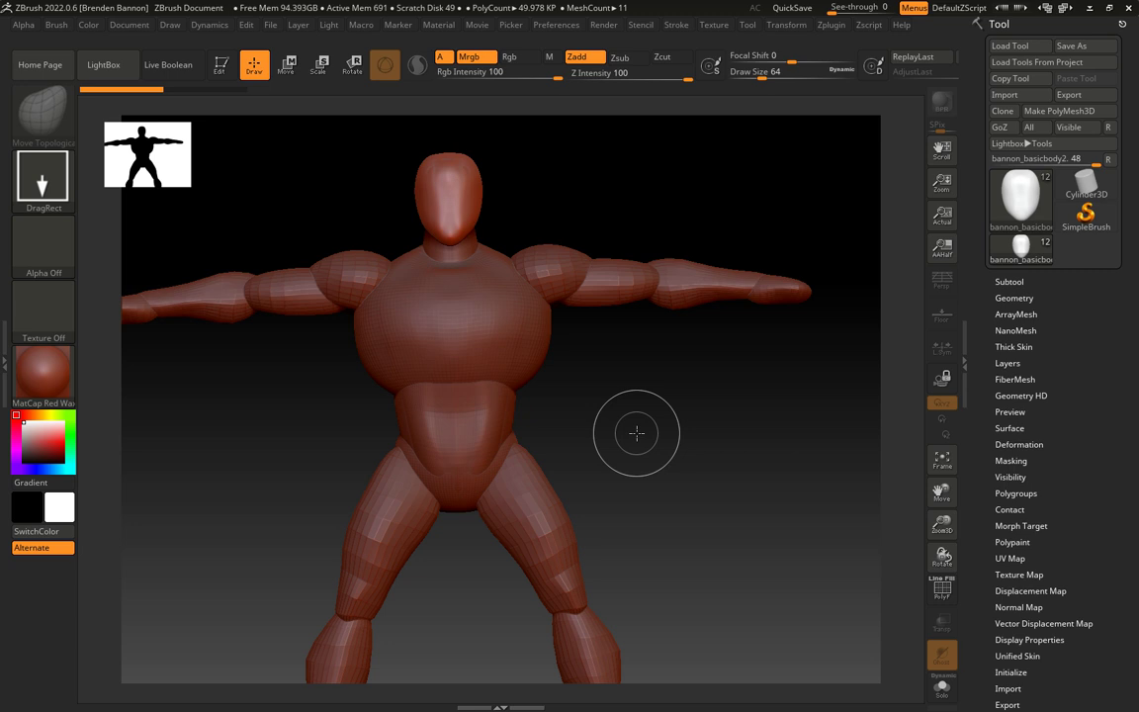
pyautogui.click(1009, 282)
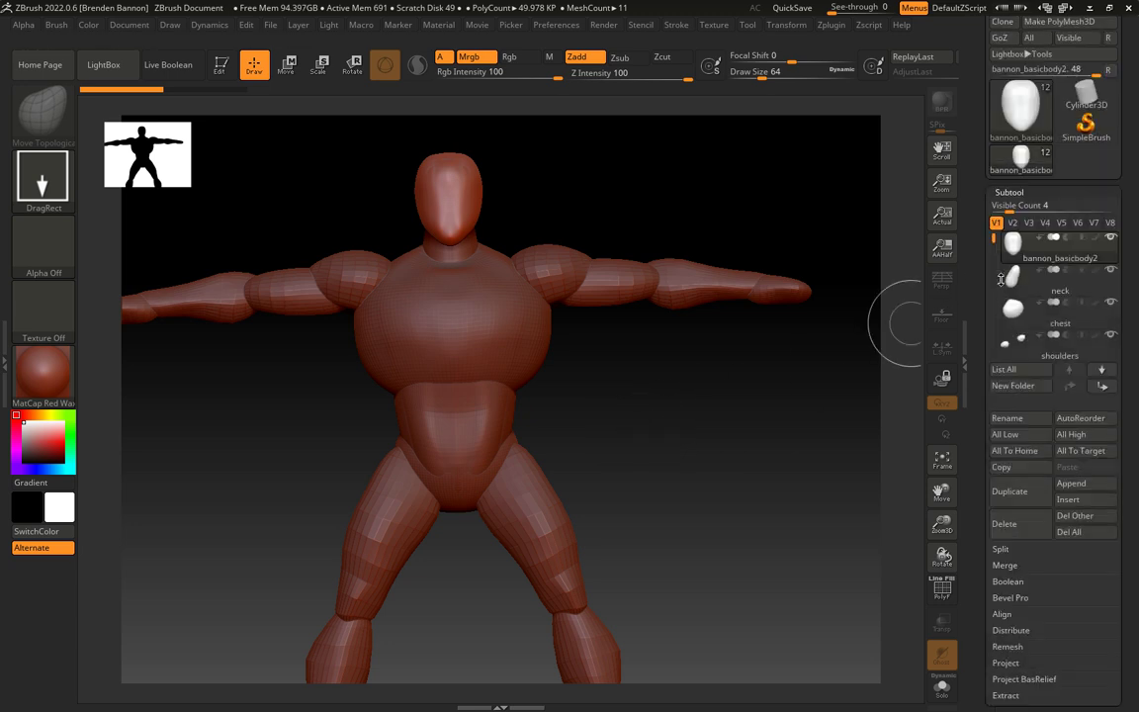
# Collapse the subtool list, return the figure to Edit mode, and make and undo a test pull on the side of the head.
pyautogui.click(1008, 191)
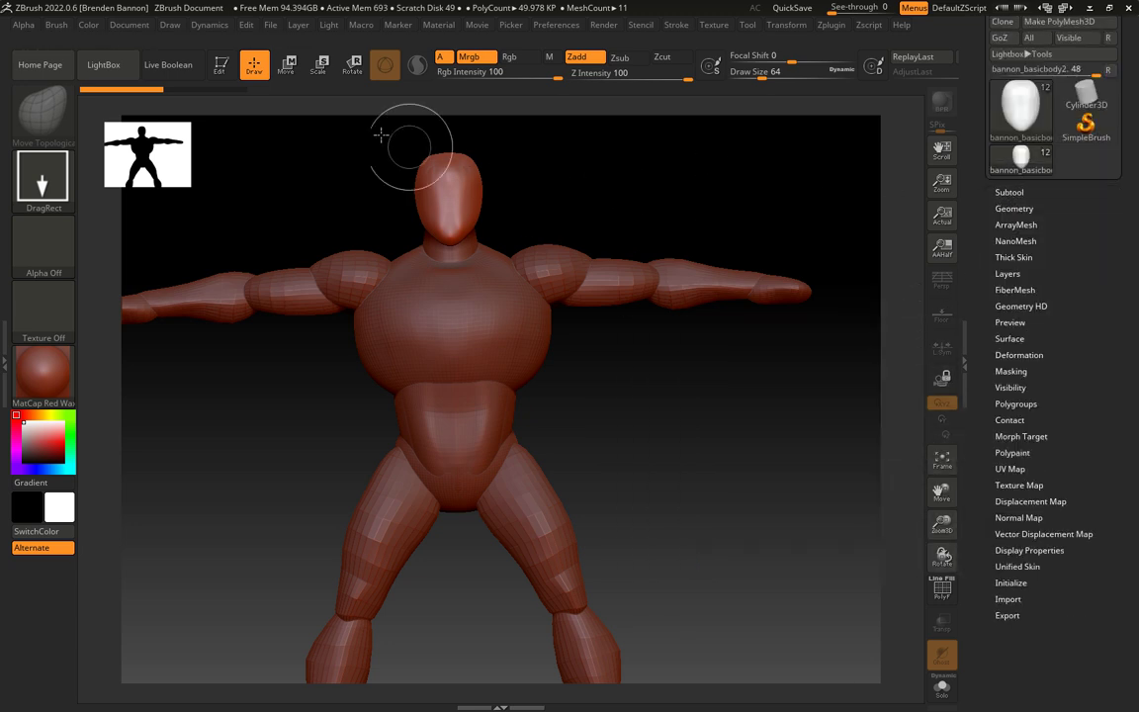
pyautogui.click(220, 67)
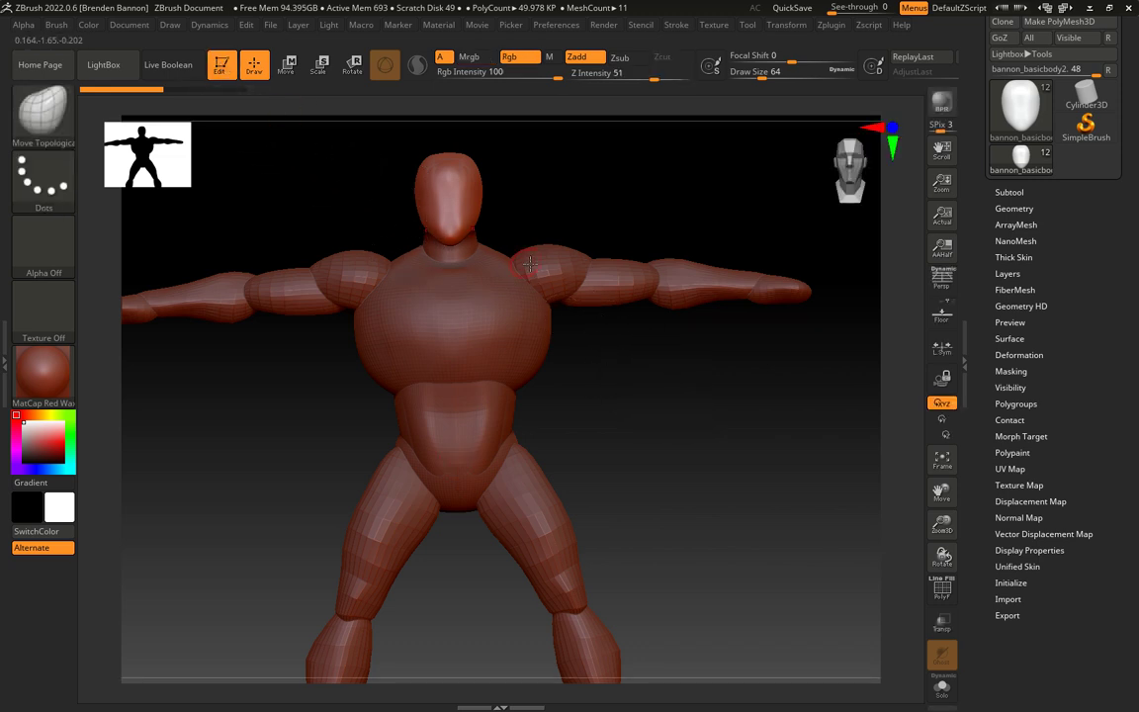
pyautogui.moveTo(464, 204); pyautogui.dragTo(546, 216)
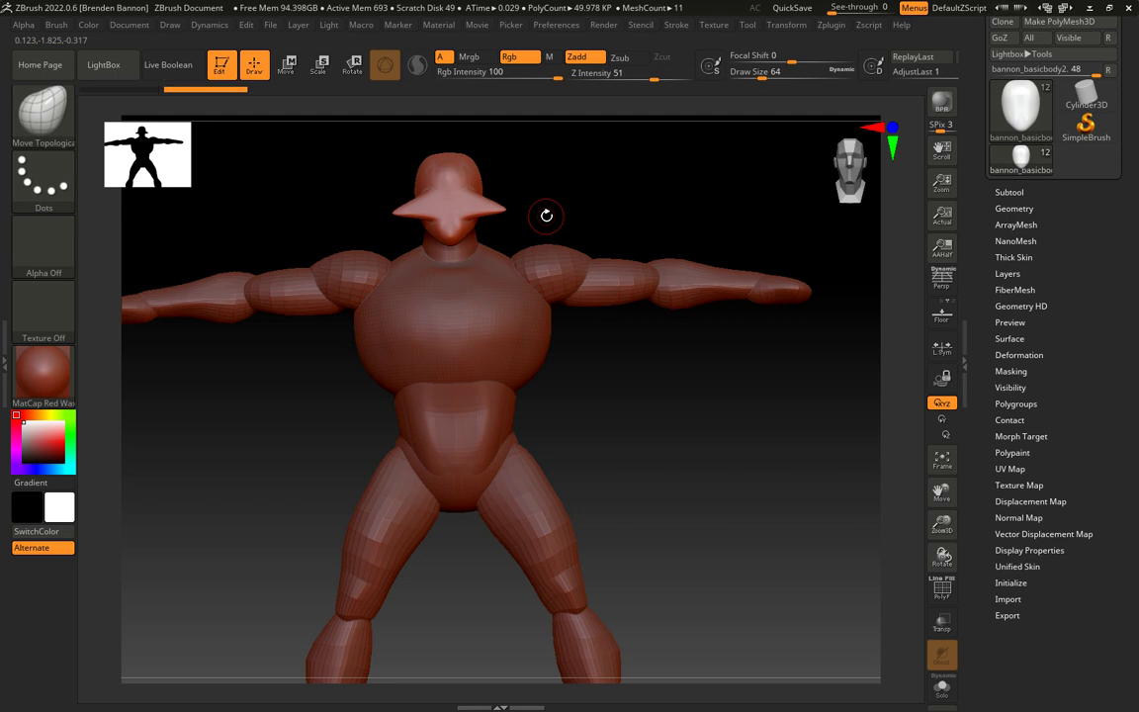
pyautogui.hotkey('ctrl', 'z')
# Leave Edit mode by switching the mesh to 2.5D mode and draw many extra copies of the figure across the canvas.
pyautogui.click(223, 69)
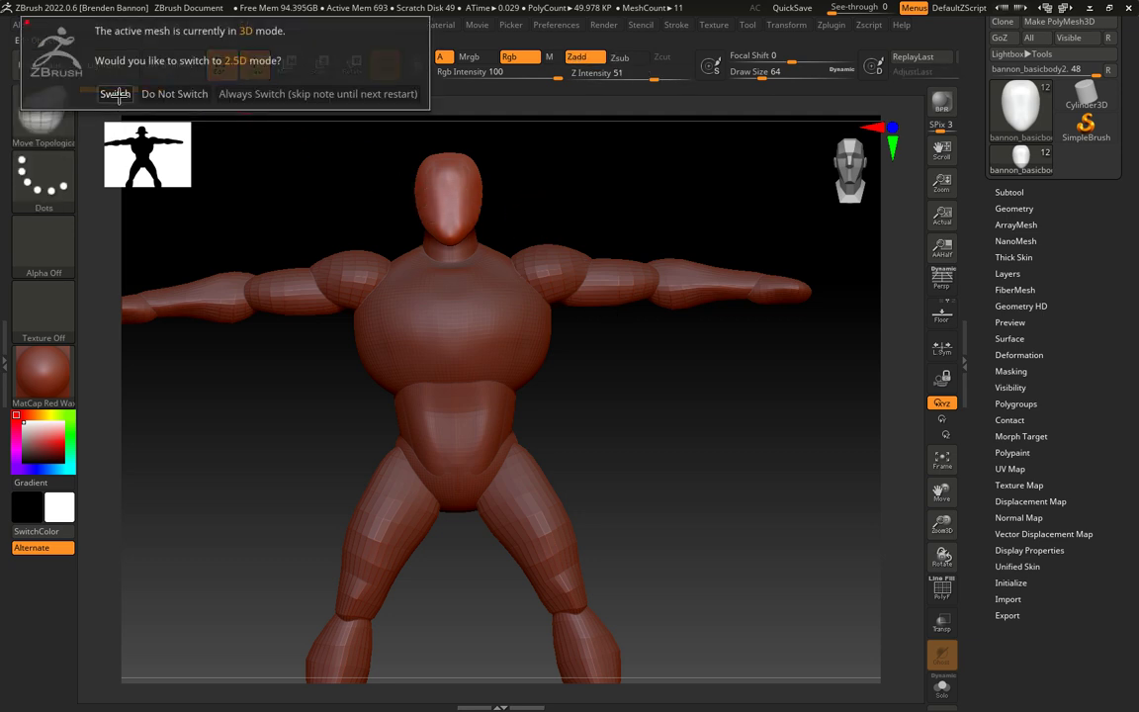
pyautogui.click(116, 94)
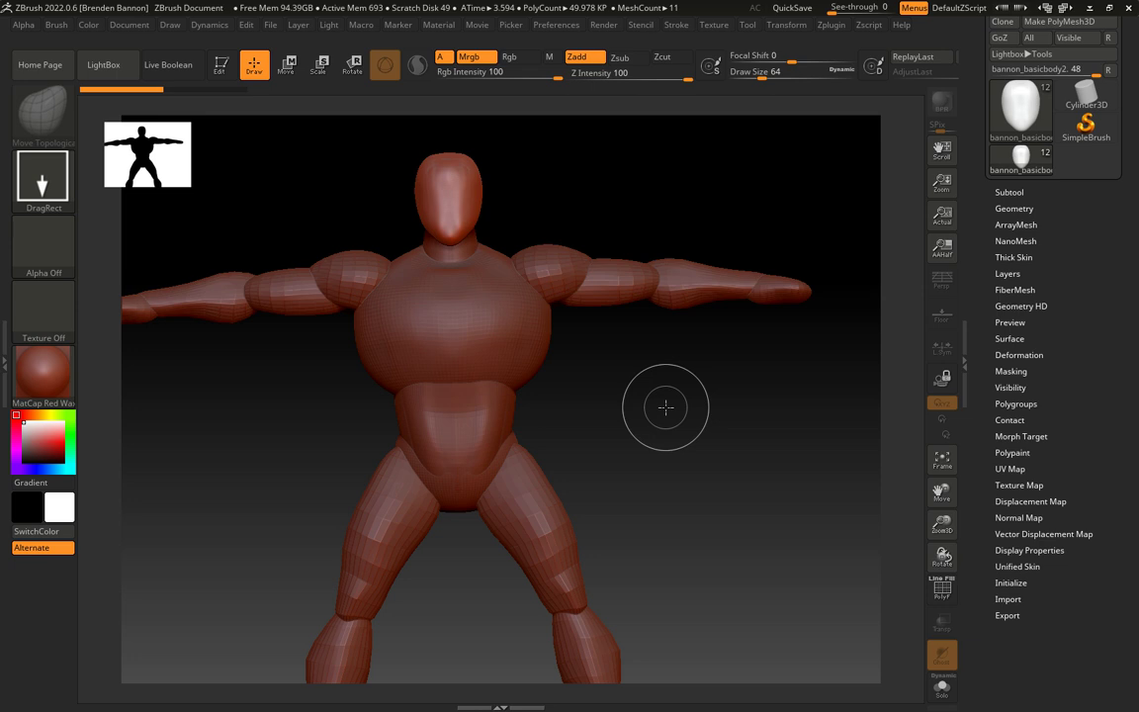
pyautogui.moveTo(640, 382); pyautogui.dragTo(680, 505)
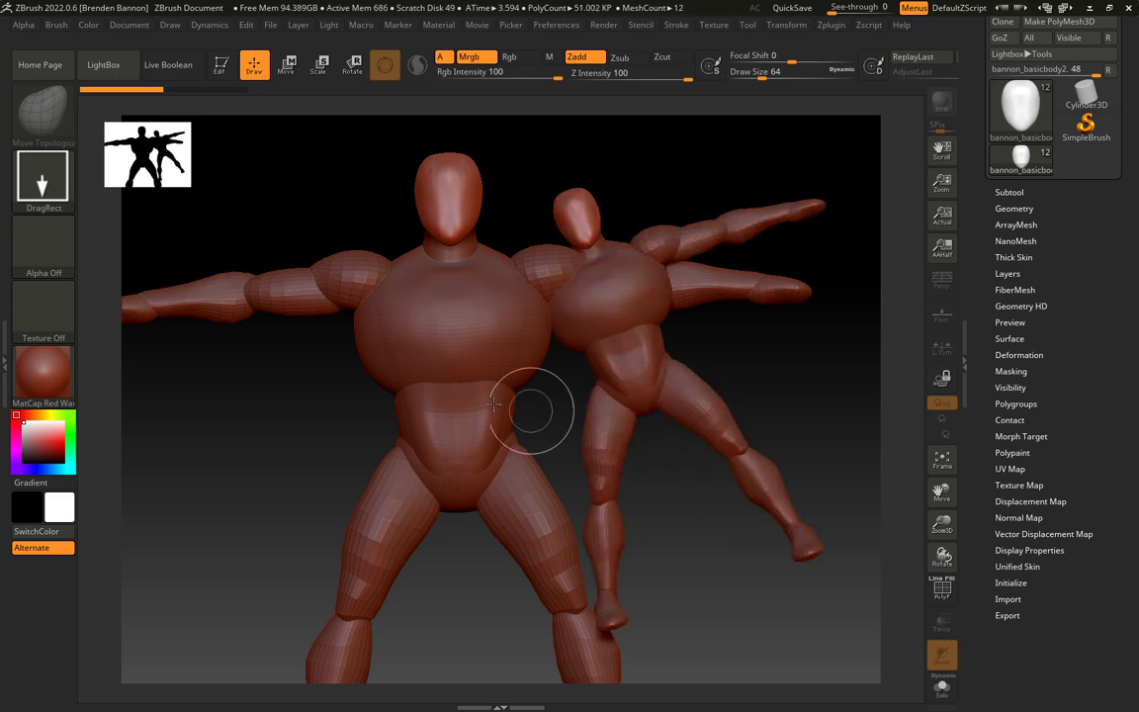
pyautogui.moveTo(277, 348)
pyautogui.mouseDown()
pyautogui.moveTo(317, 508)
pyautogui.moveTo(336, 465)
pyautogui.mouseUp()
pyautogui.moveTo(446, 387); pyautogui.dragTo(478, 516)
pyautogui.moveTo(617, 375); pyautogui.dragTo(595, 489)
pyautogui.moveTo(526, 402); pyautogui.dragTo(432, 510)
pyautogui.moveTo(341, 508); pyautogui.dragTo(333, 556)
pyautogui.moveTo(328, 447); pyautogui.dragTo(327, 537)
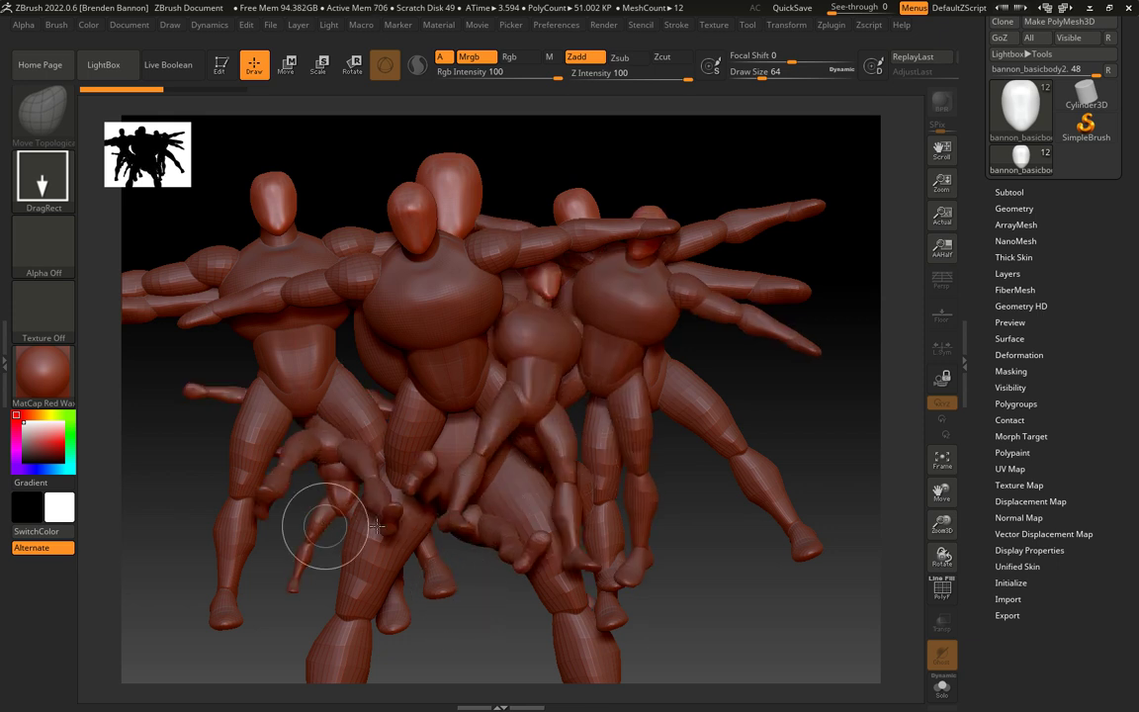
pyautogui.moveTo(592, 462); pyautogui.dragTo(605, 590)
pyautogui.moveTo(701, 465); pyautogui.dragTo(682, 652)
pyautogui.moveTo(791, 263); pyautogui.dragTo(776, 415)
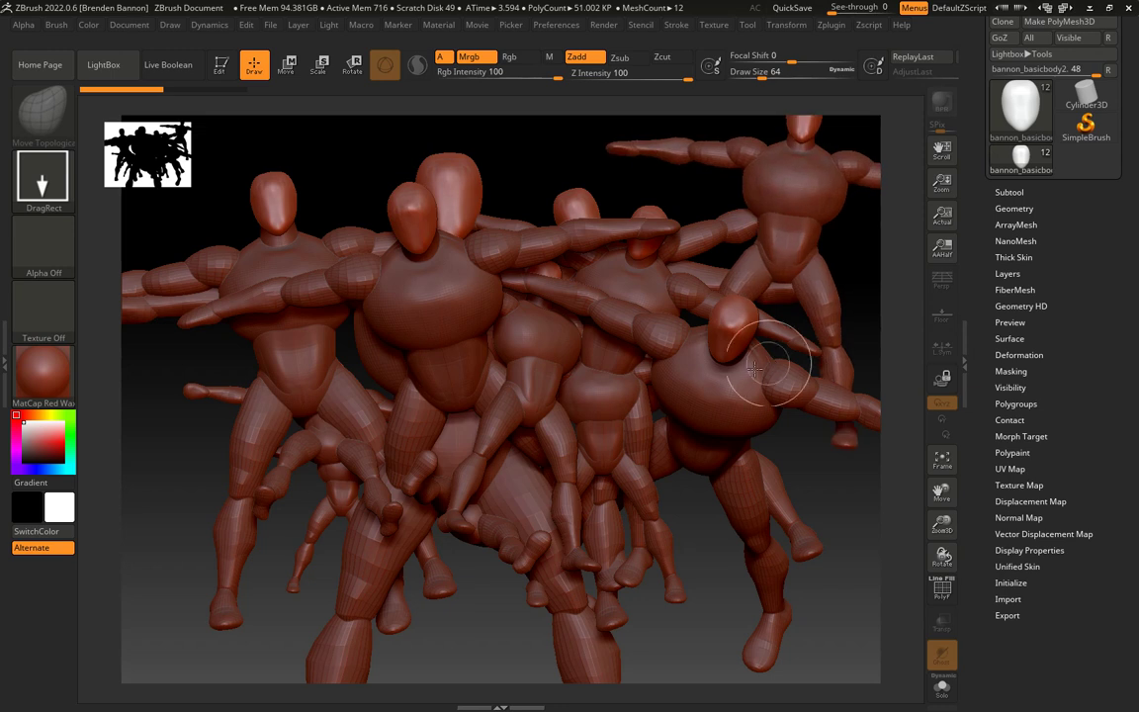
pyautogui.moveTo(674, 354); pyautogui.dragTo(641, 481)
pyautogui.moveTo(526, 395); pyautogui.dragTo(494, 533)
pyautogui.moveTo(433, 409); pyautogui.dragTo(428, 475)
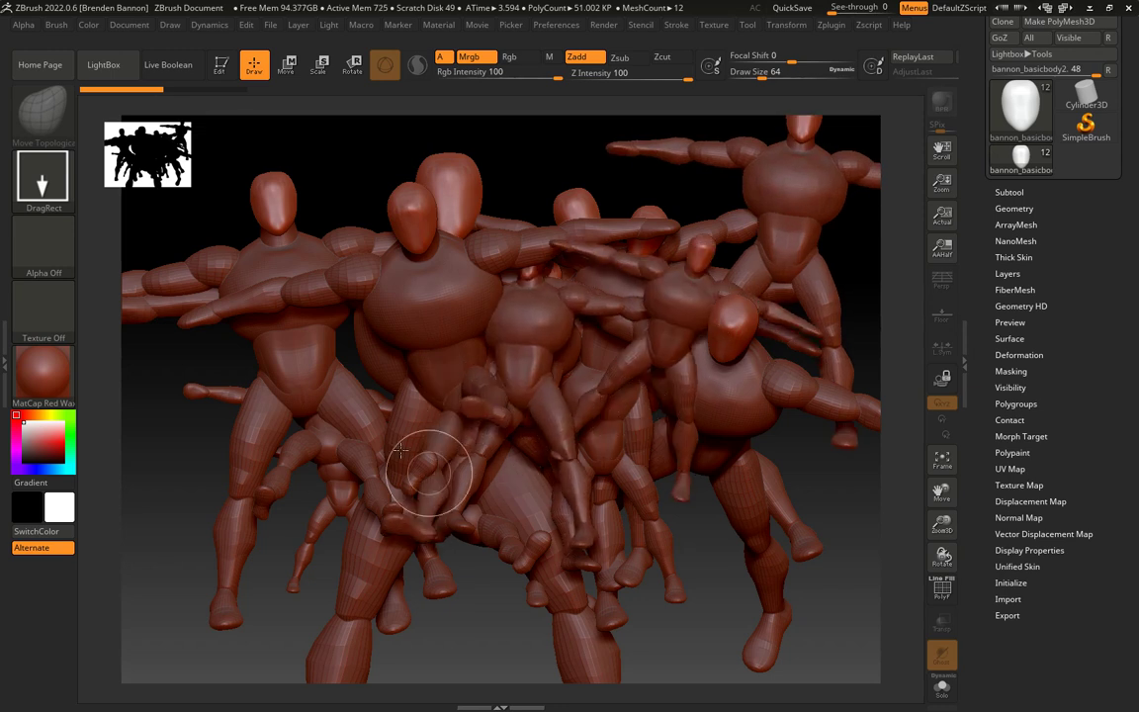
pyautogui.moveTo(360, 407); pyautogui.dragTo(375, 568)
pyautogui.moveTo(535, 458); pyautogui.dragTo(595, 653)
pyautogui.moveTo(687, 533); pyautogui.dragTo(690, 680)
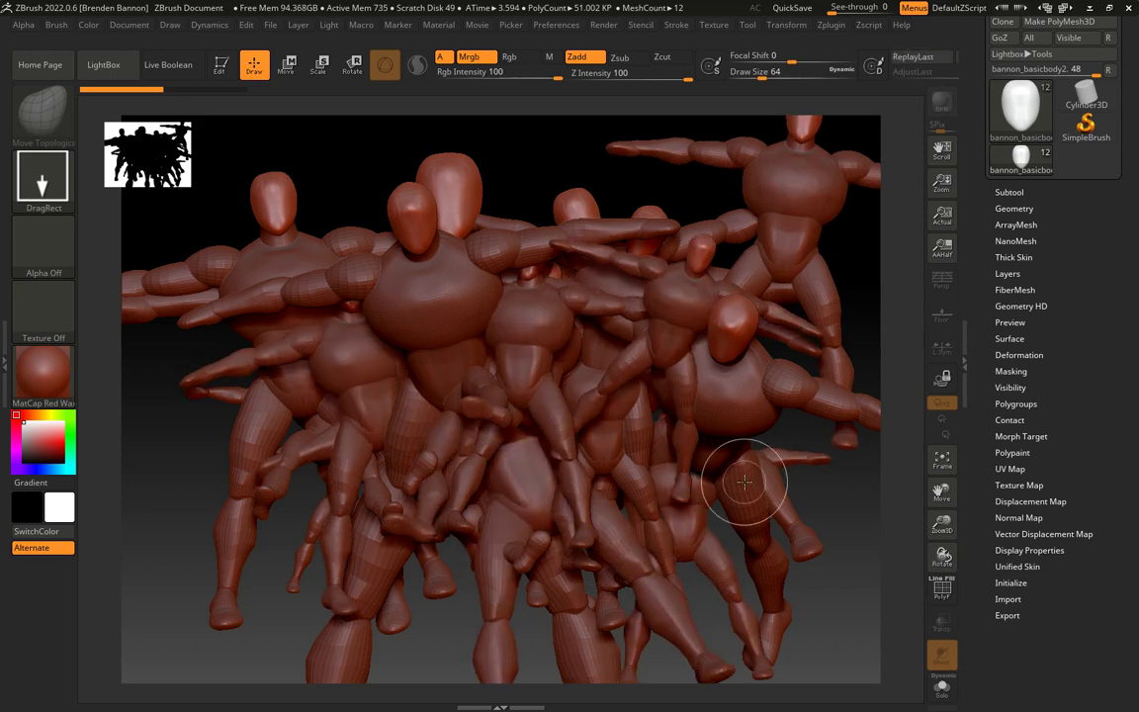
pyautogui.moveTo(747, 480); pyautogui.dragTo(749, 591)
# Turn on Edit mode for the last drawn figure, rotate it, and try to undo the extra copies.
pyautogui.click(222, 69)
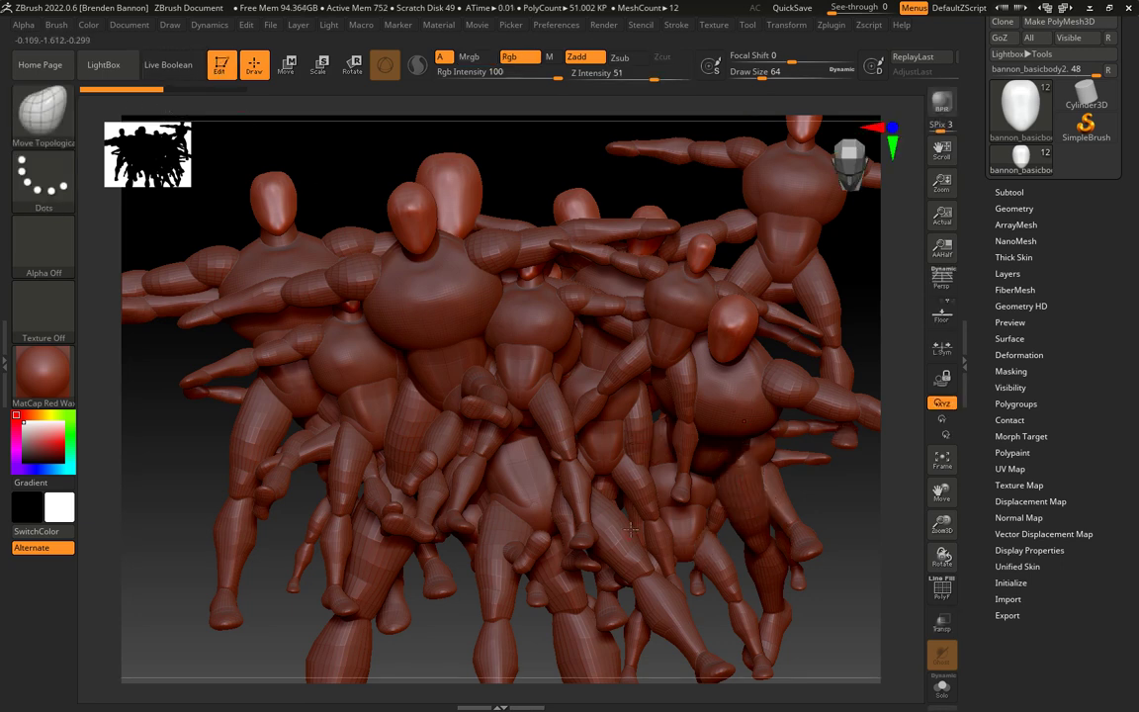
pyautogui.moveTo(755, 516); pyautogui.dragTo(766, 455)
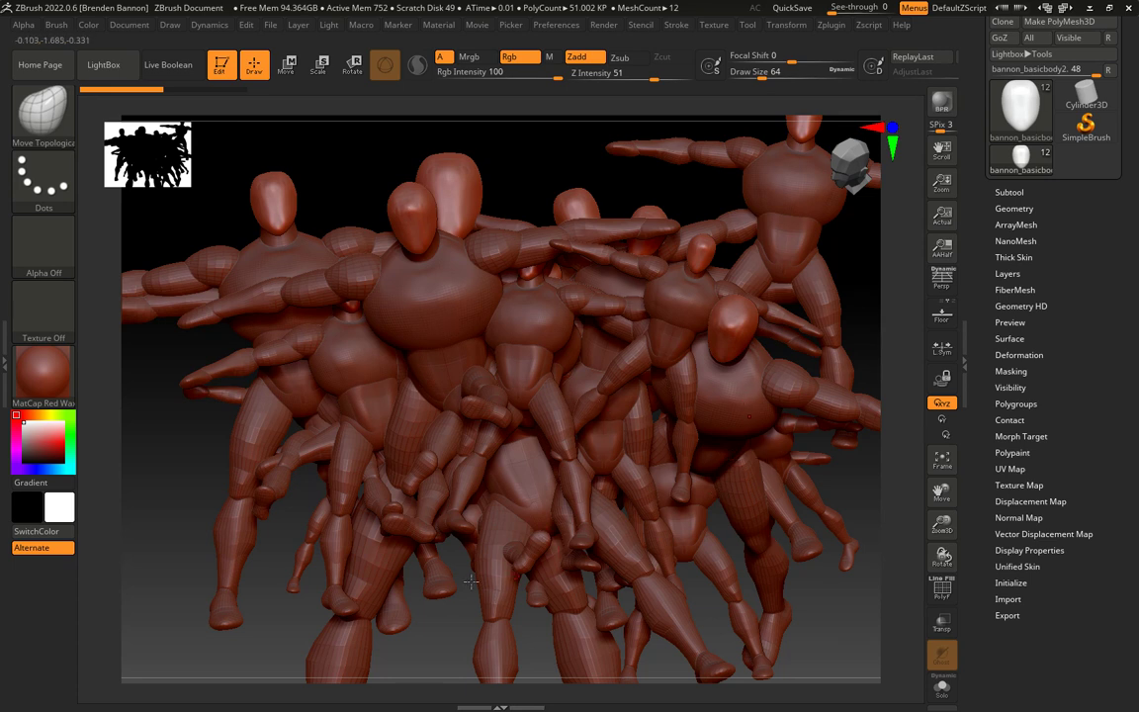
pyautogui.hotkey('ctrl', 'z')
pyautogui.moveTo(372, 653); pyautogui.dragTo(376, 381)
pyautogui.hotkey('ctrl', 'z')
pyautogui.hotkey('ctrl', 'z')
pyautogui.hotkey('ctrl', 'z')
pyautogui.hotkey('ctrl', 'z')
pyautogui.hotkey('ctrl', 'z')
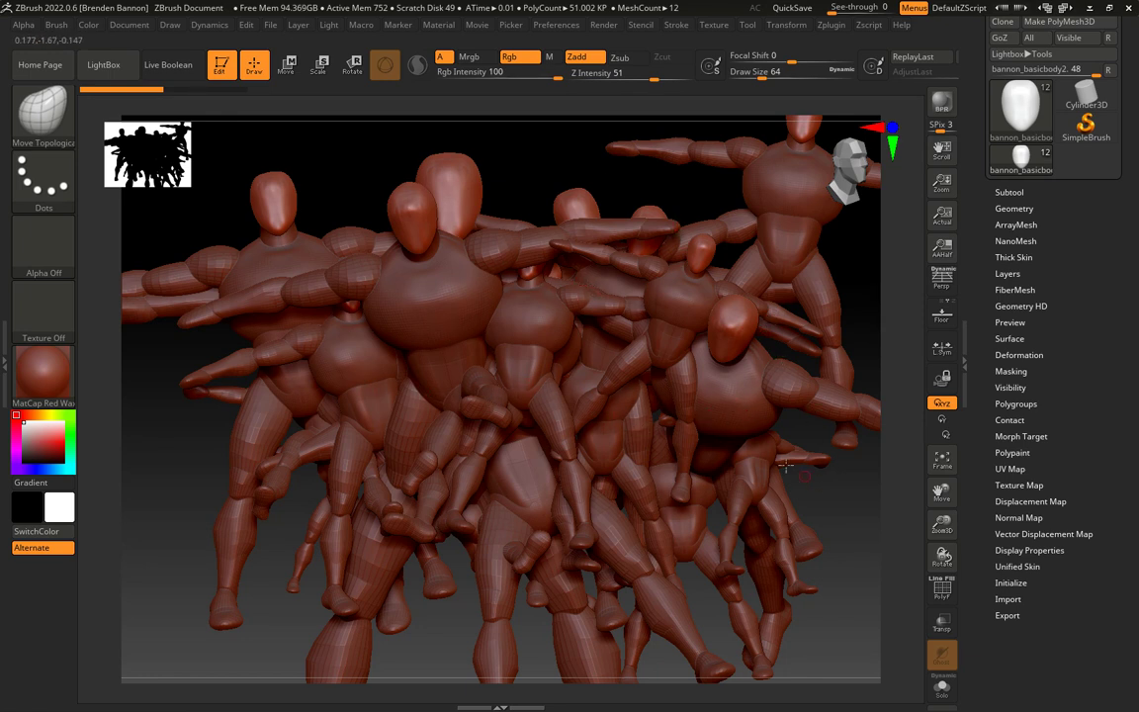
# Create a new document without saving the changes to the cluttered one.
pyautogui.click(125, 27)
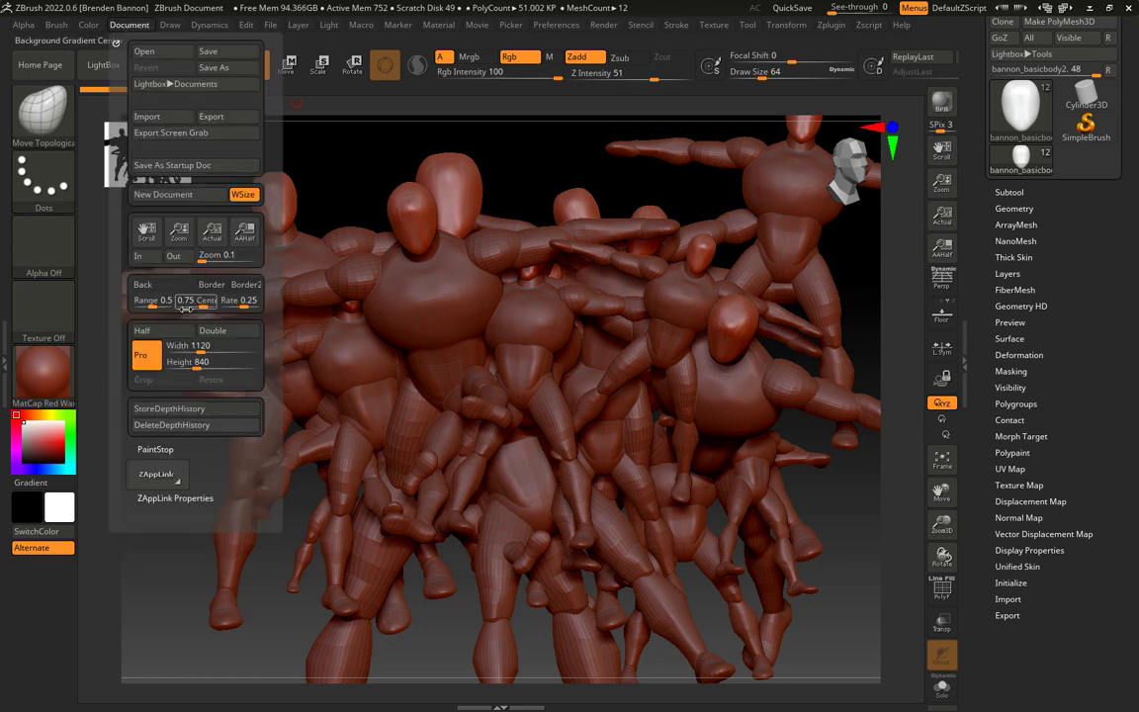
pyautogui.click(158, 191)
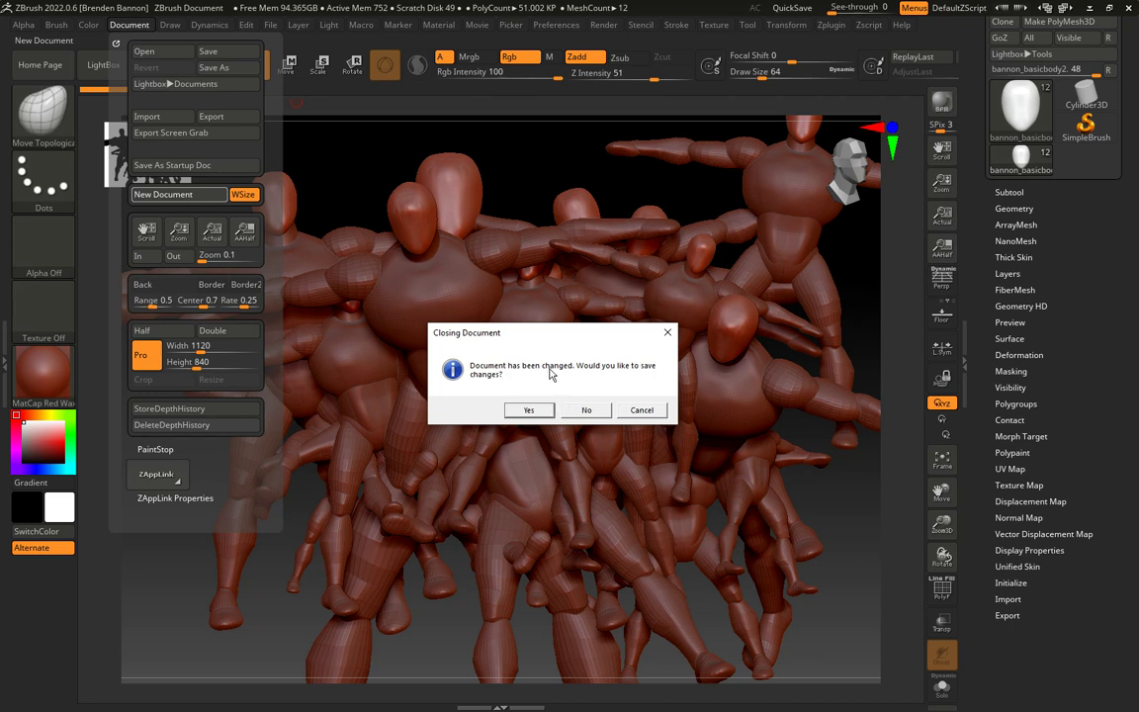
pyautogui.click(587, 408)
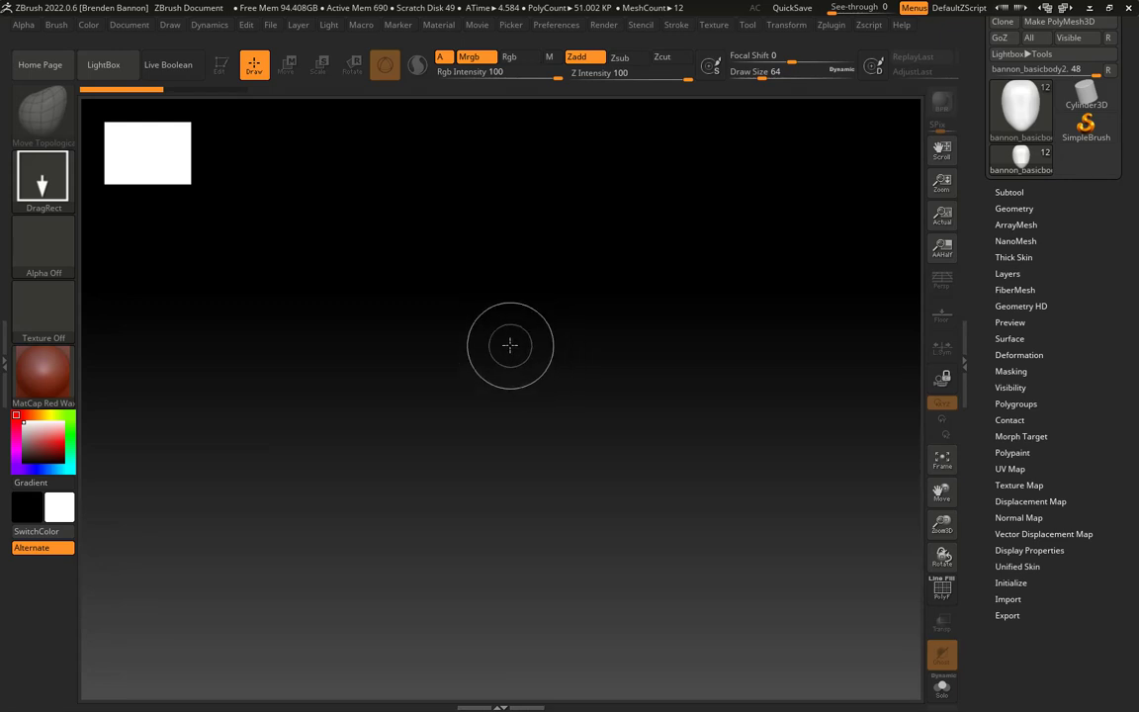
# Draw a single large copy of the figure on the empty canvas and make it editable in Edit mode.
pyautogui.moveTo(508, 343); pyautogui.dragTo(511, 531)
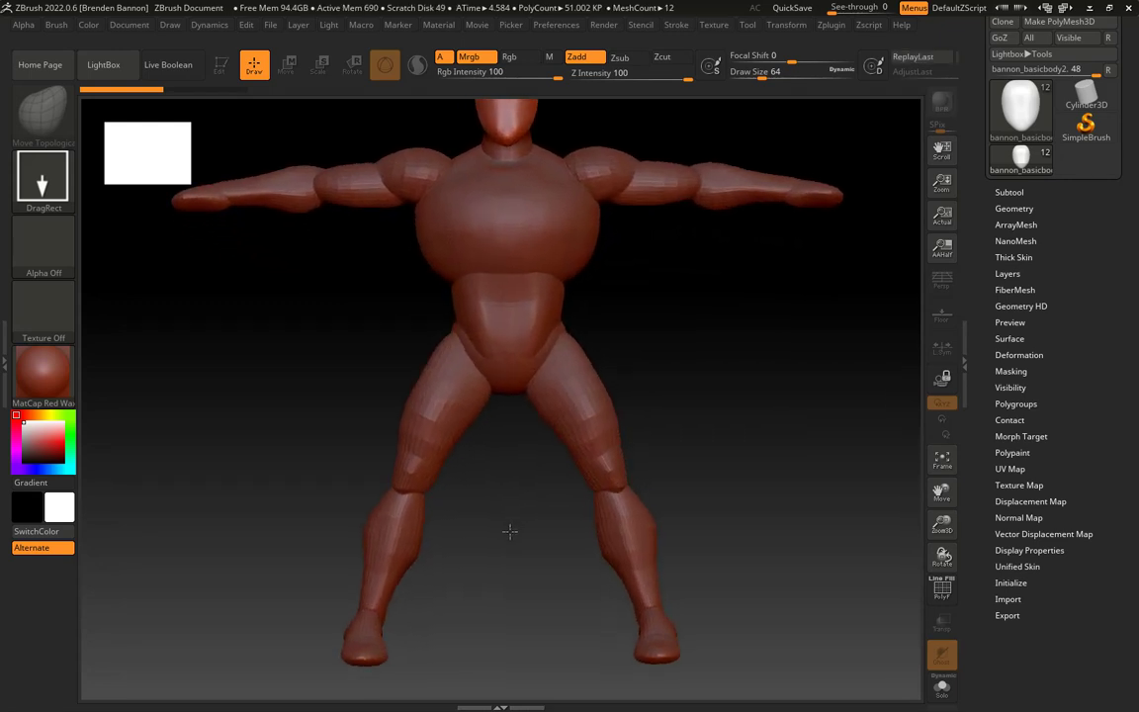
pyautogui.press('t')
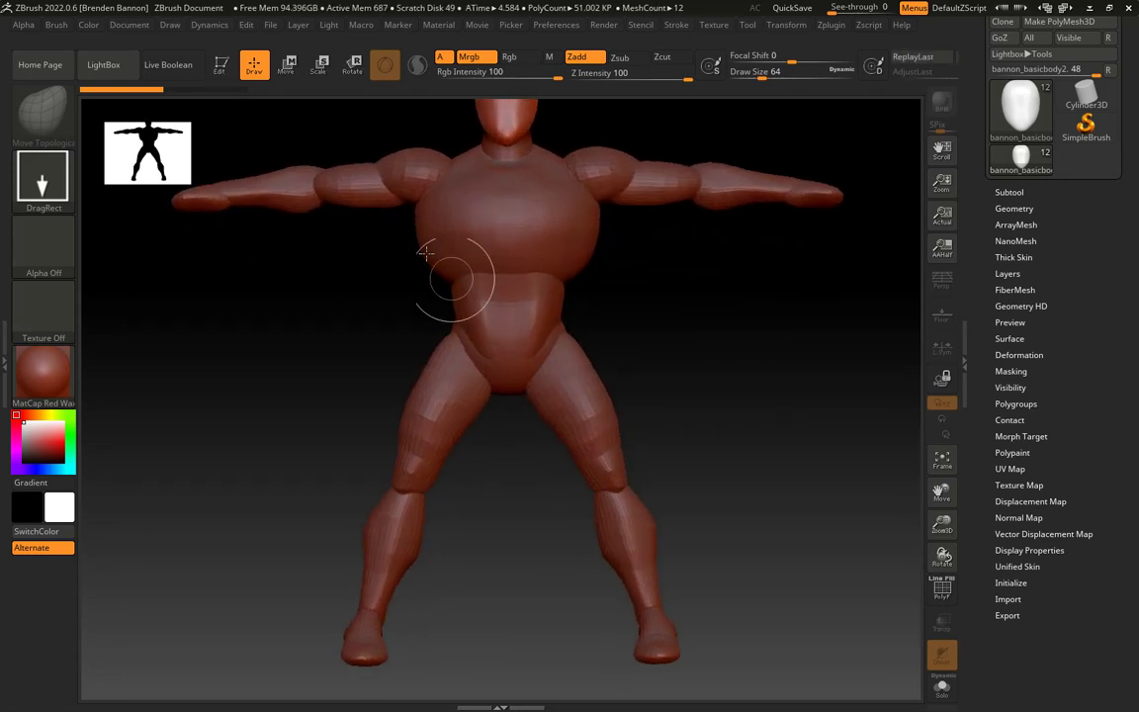
pyautogui.click(221, 66)
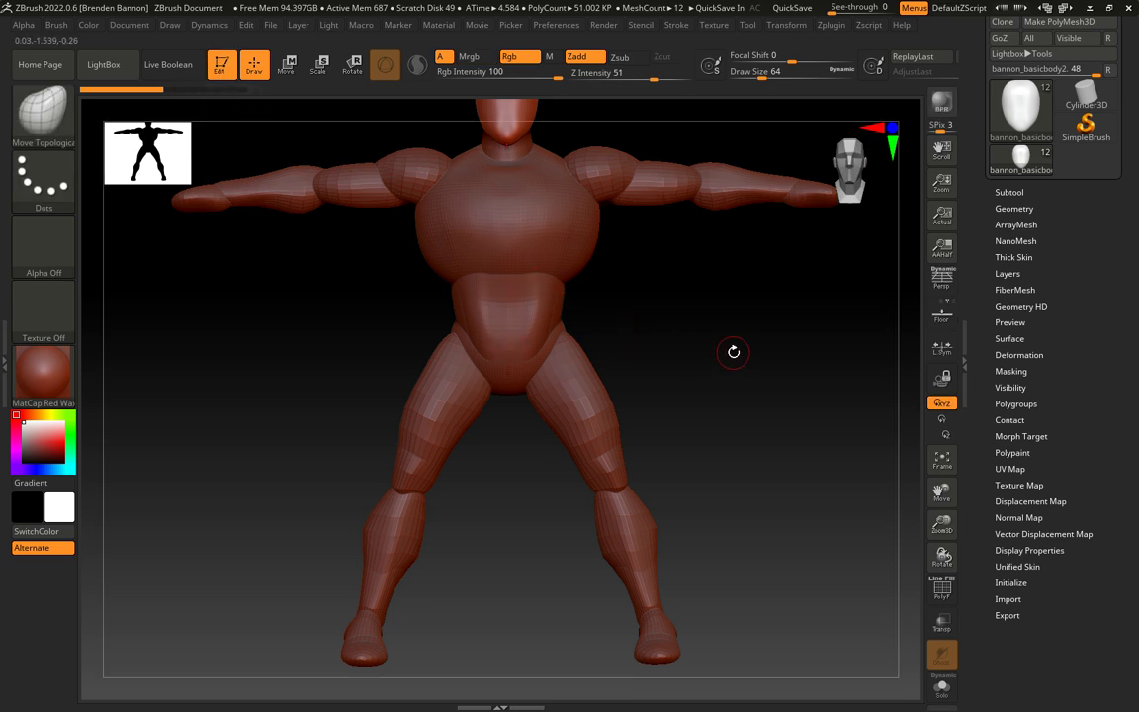
pyautogui.moveTo(728, 346); pyautogui.dragTo(721, 477)
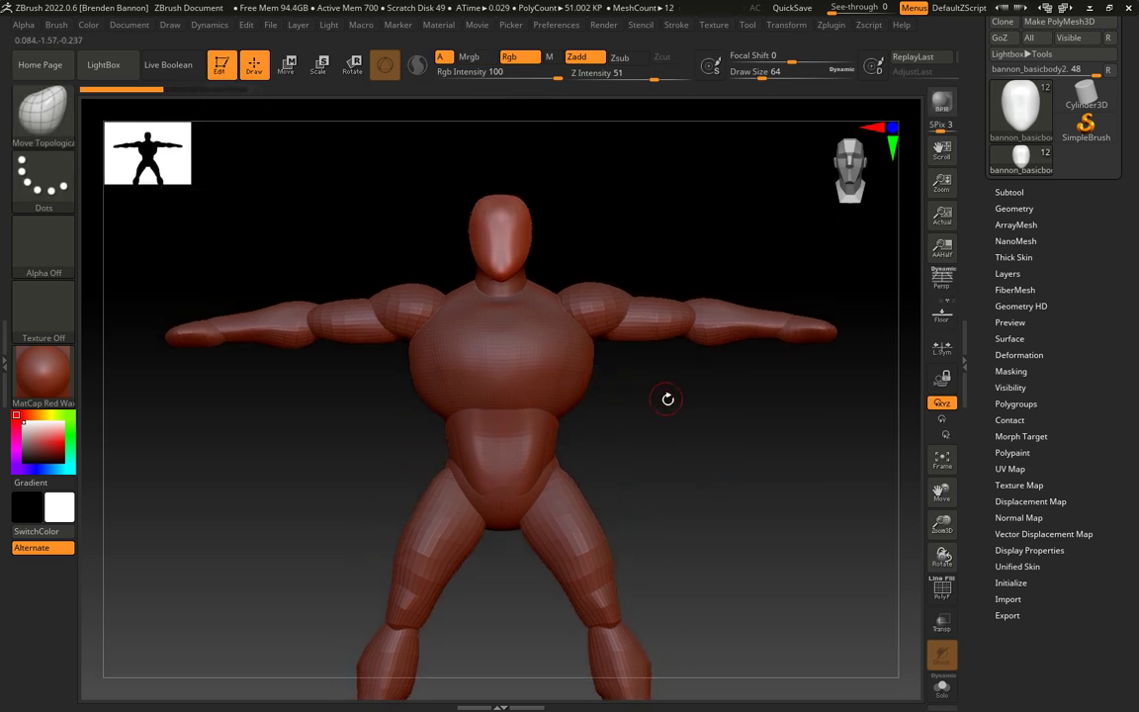
pyautogui.moveTo(666, 399)
pyautogui.mouseDown()
pyautogui.moveTo(617, 417)
pyautogui.moveTo(686, 399)
pyautogui.mouseUp()
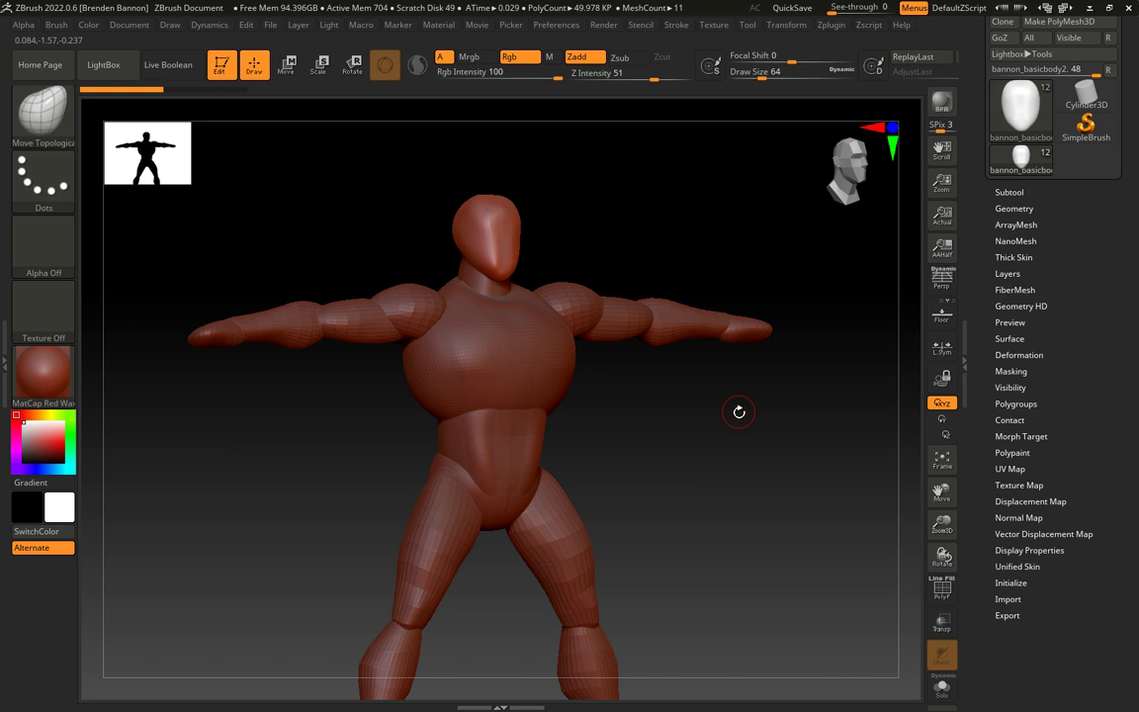